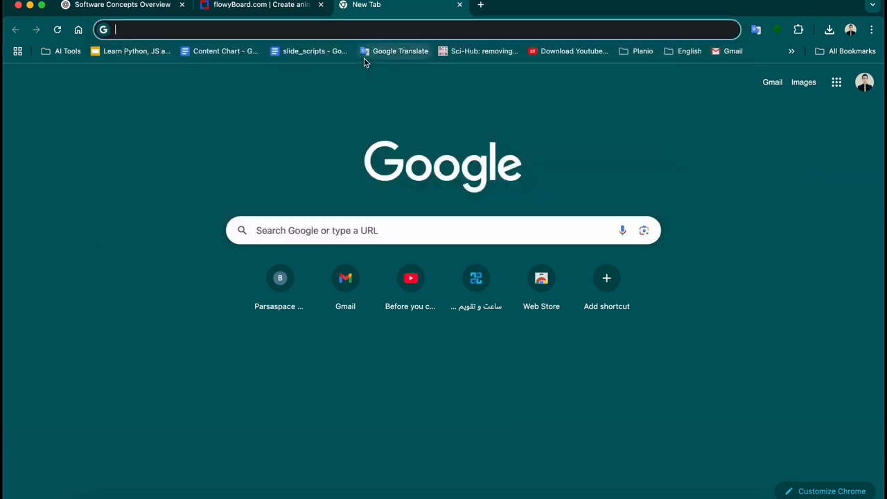
Search Google for 'microservices' and show the image results
type("microservices")
left_click(365, 59)
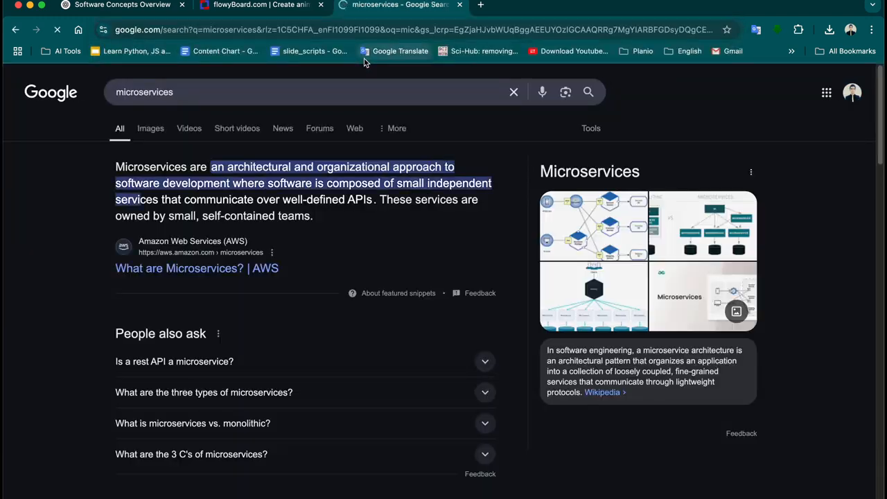
left_click(159, 137)
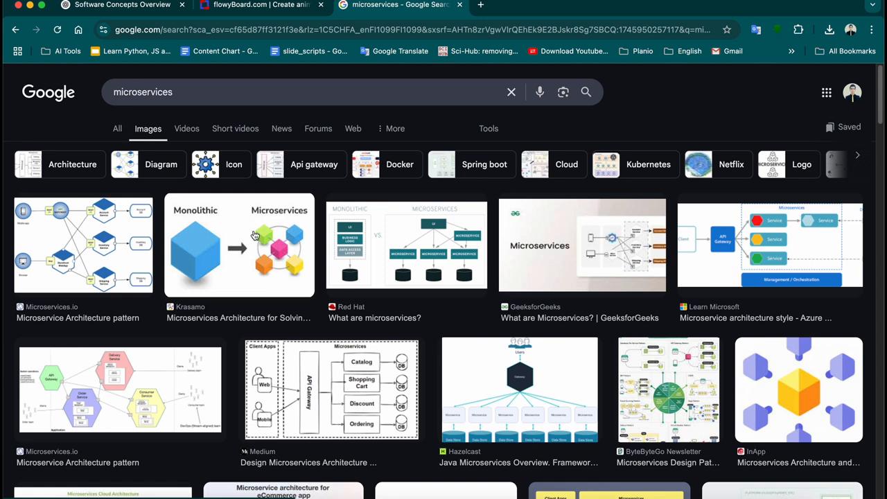
Preview the Monolithic vs Microservices, Wallarm and InApp cube architecture images
scroll(291, 263, "down", 2)
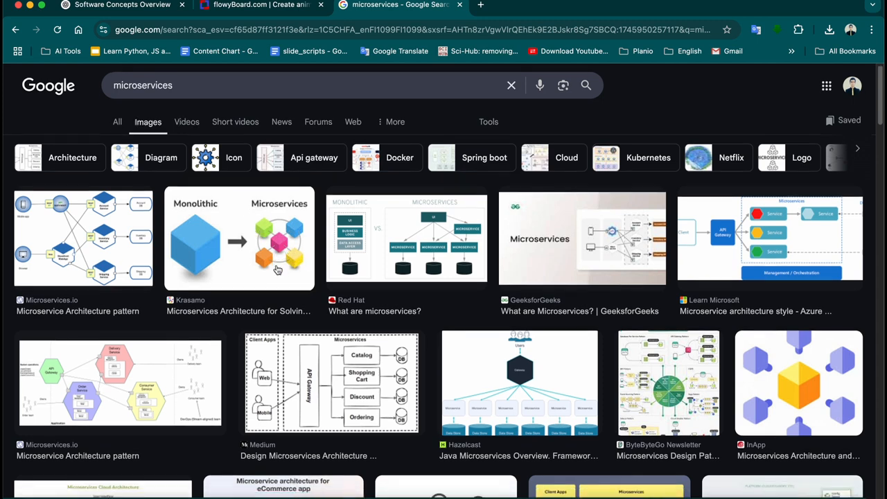
left_click(264, 173)
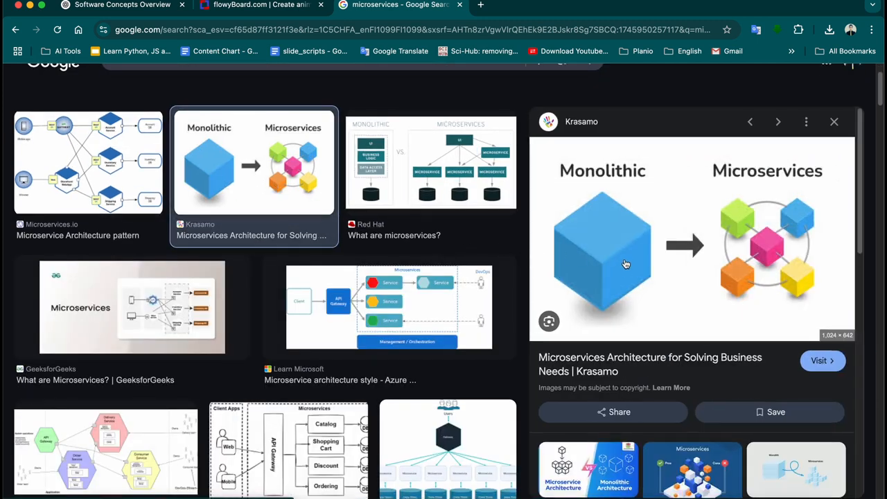
scroll(617, 271, "down", 3)
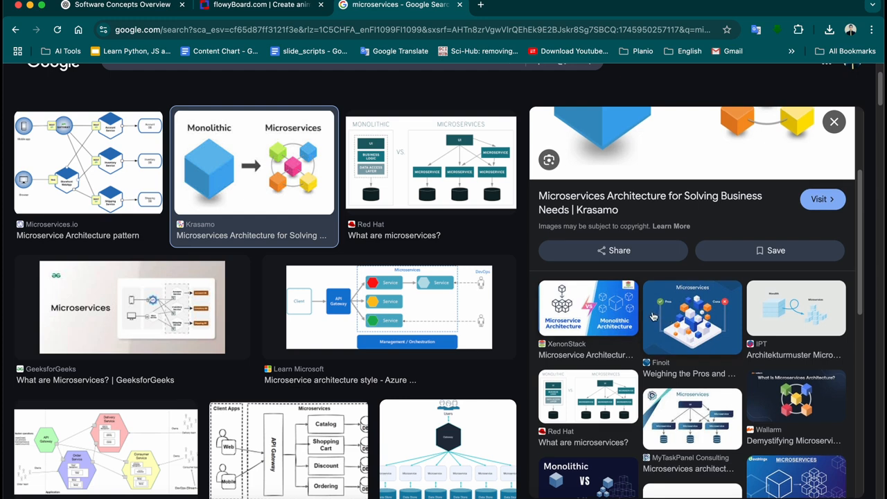
left_click(796, 397)
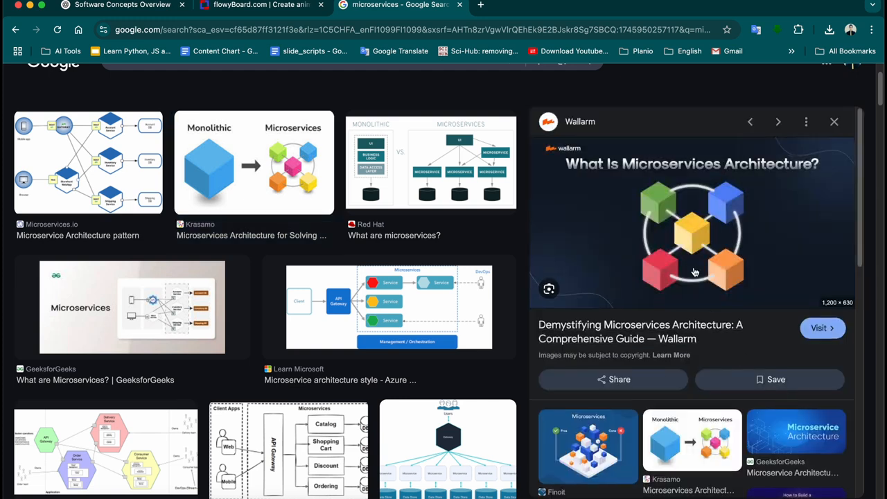
scroll(672, 330, "down", 4)
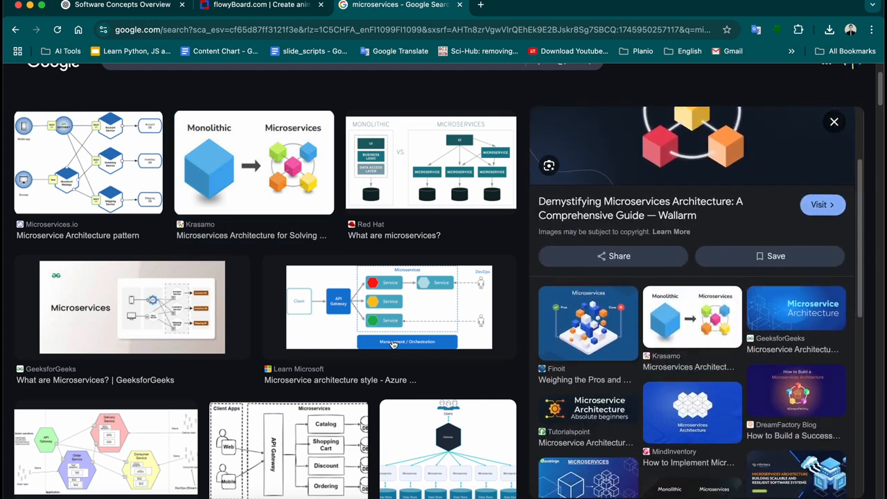
scroll(397, 338, "down", 2)
scroll(425, 336, "down", 3)
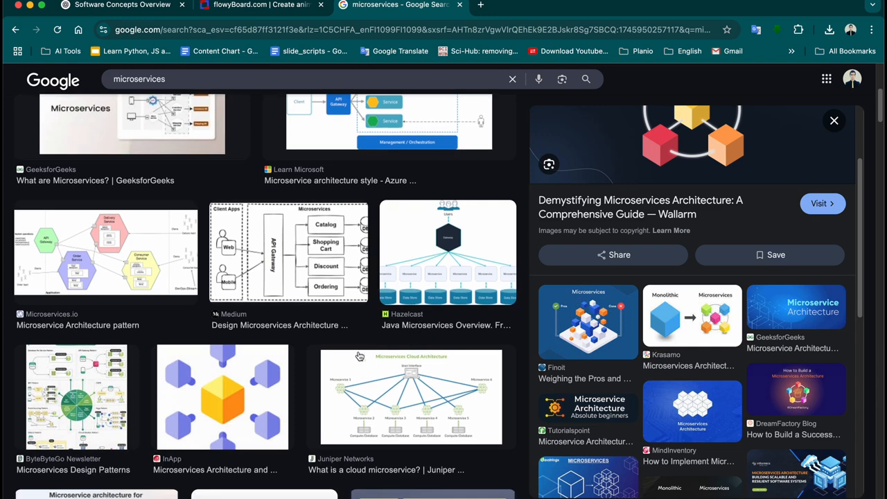
left_click(227, 394)
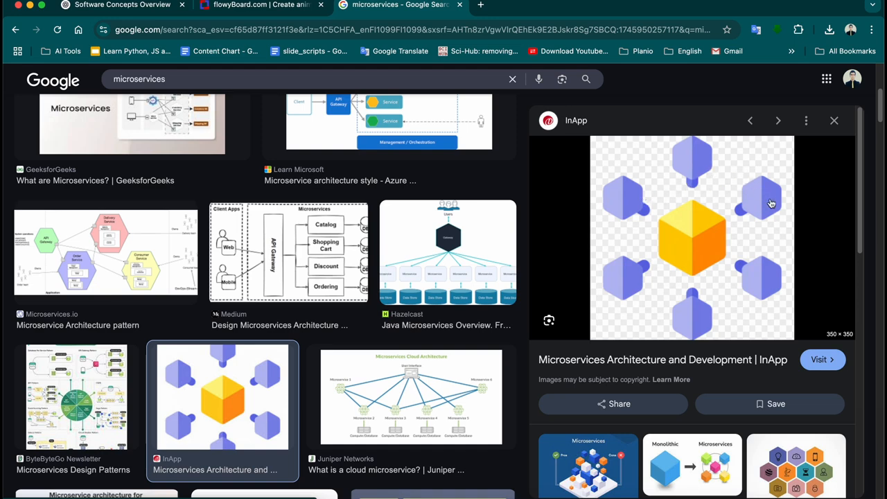
Preview Juniper's Microservices Cloud Architecture diagram
scroll(687, 237, "down", 2)
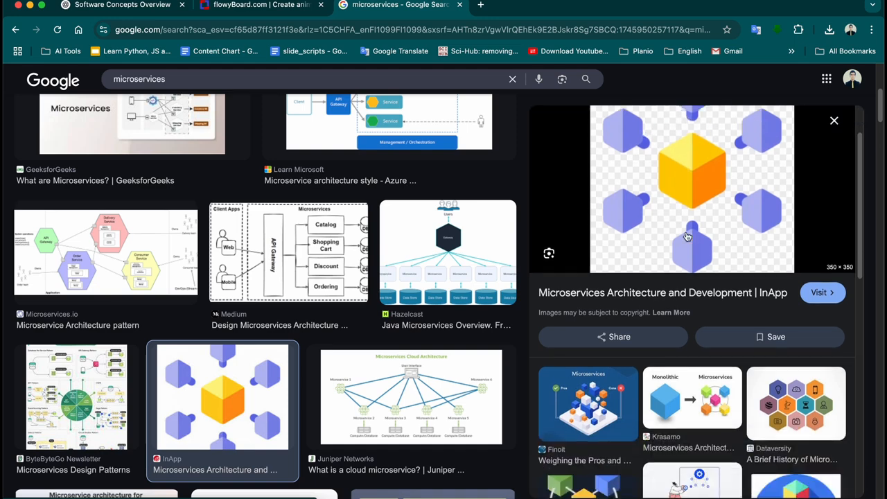
scroll(687, 236, "down", 6)
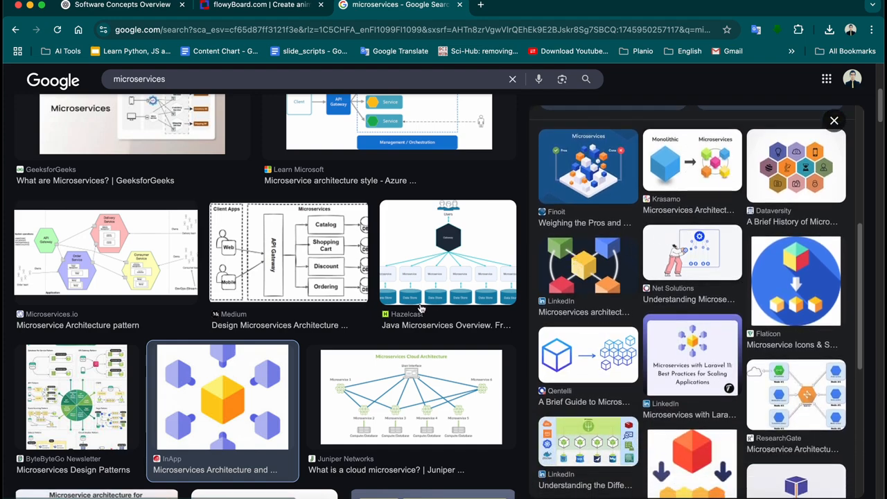
scroll(412, 314, "down", 3)
left_click(420, 263)
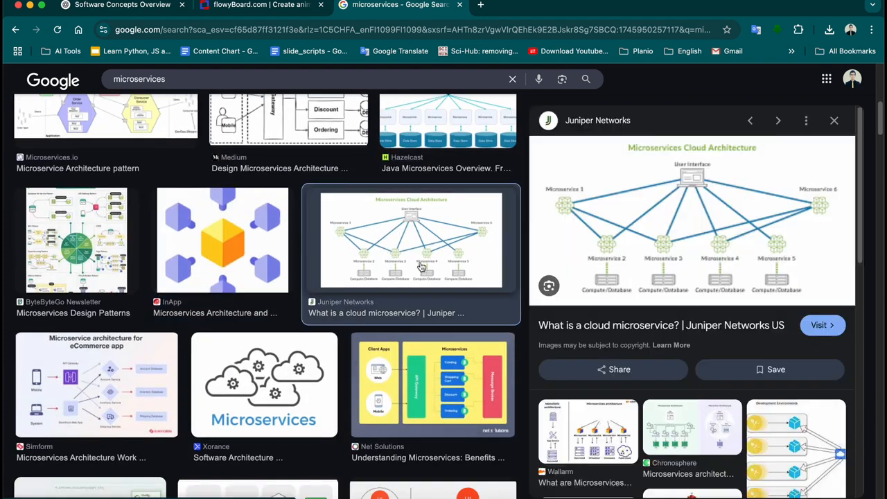
scroll(416, 277, "up", 5)
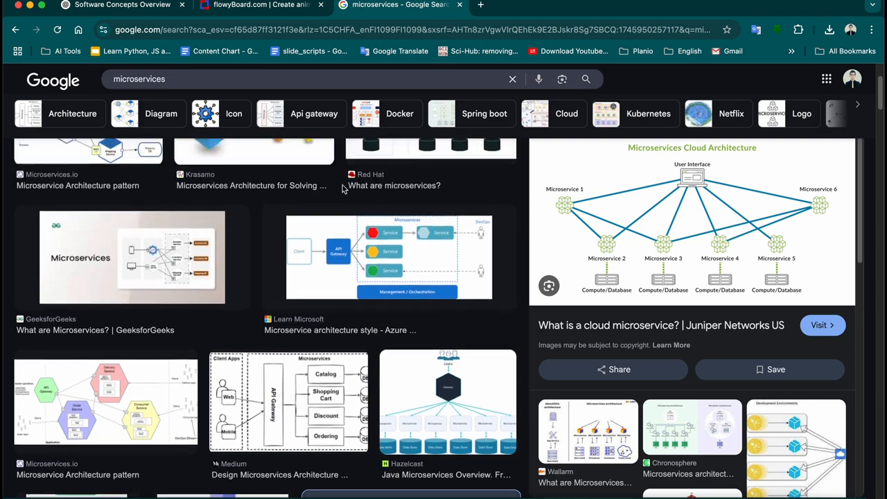
Inspect the What Caches Do? diagram on the board, then start a new Google tab
left_click(288, 14)
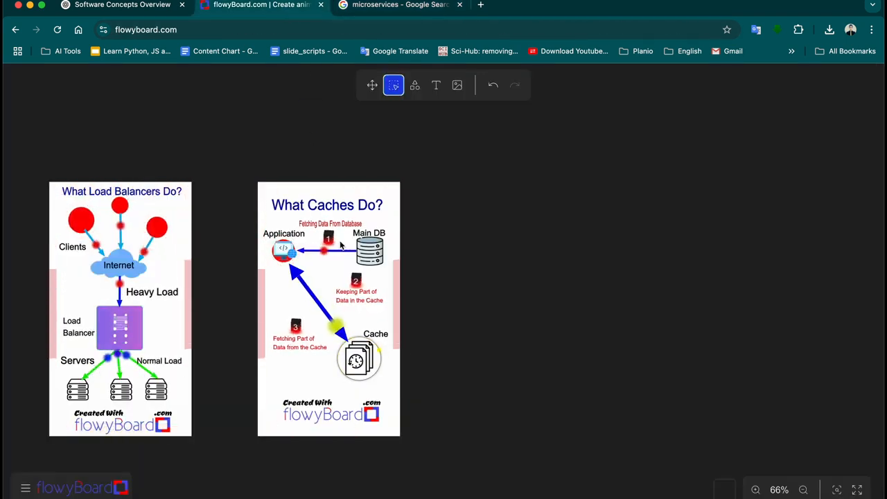
left_click(386, 248)
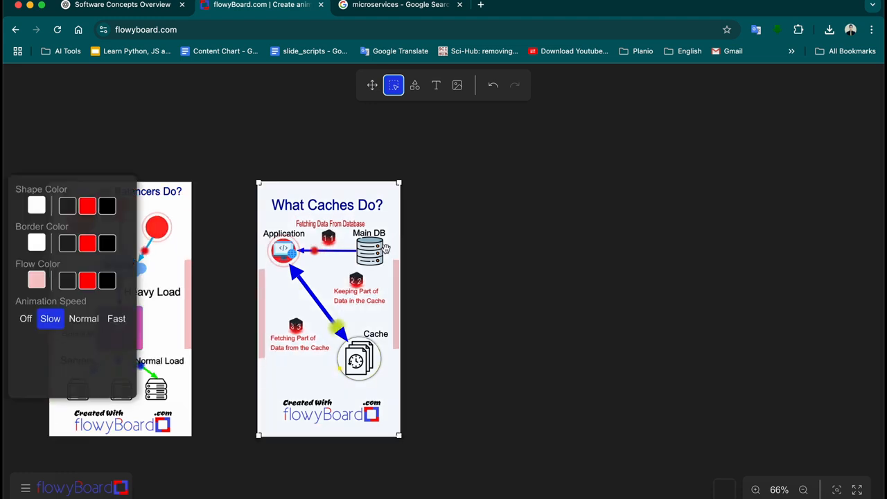
left_click(455, 255)
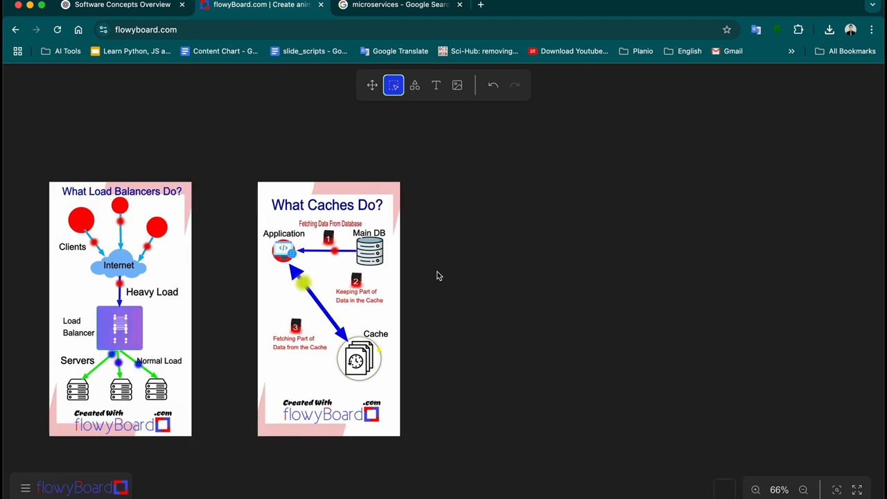
left_click(481, 4)
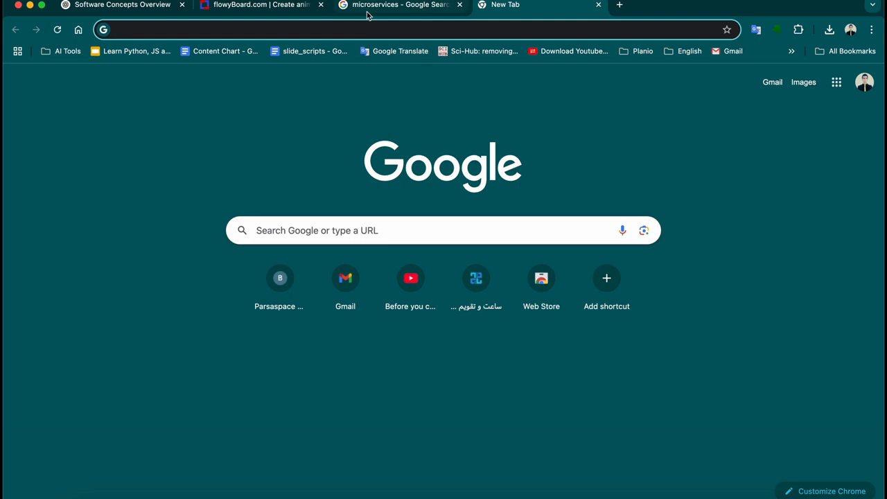
Search Google for 'instagram reels size' in the new tab
left_click(276, 9)
left_click(505, 8)
type("sd")
key("BackSpace")
key("BackSpace")
key("Escape")
type("insg")
key("BackSpace")
key("BackSpace")
key("BackSpace")
key("BackSpace")
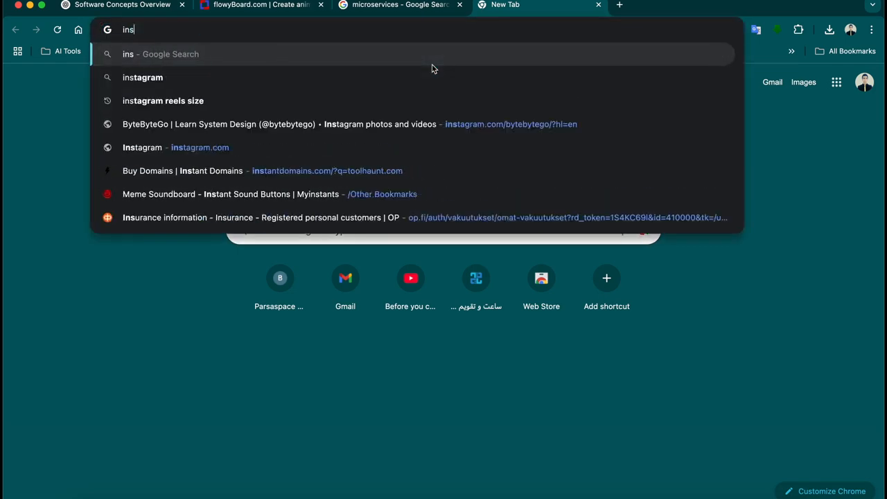
type("instagram")
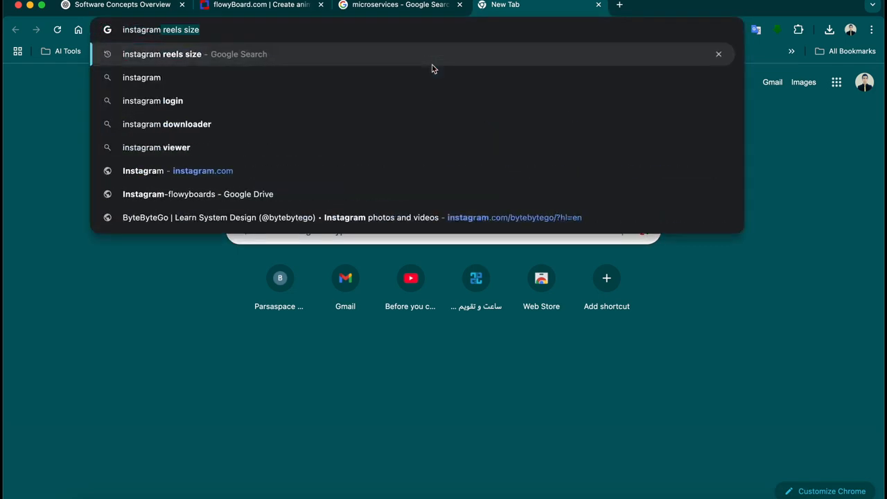
key("Return")
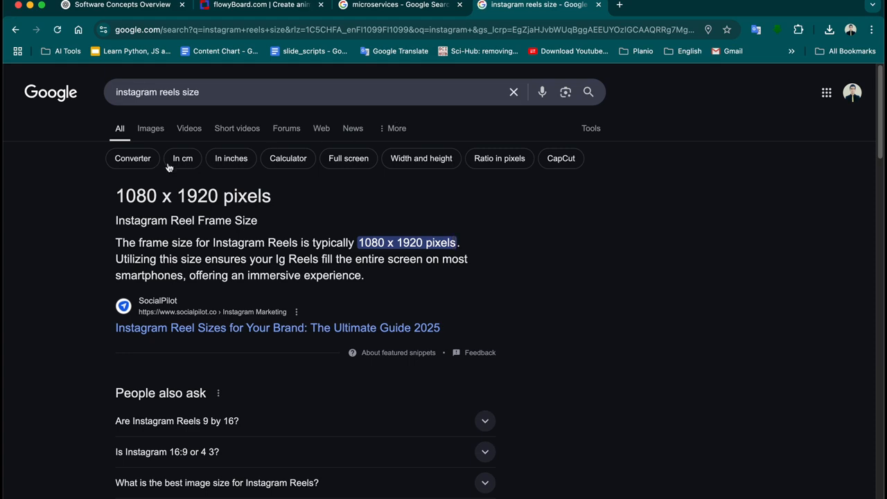
In image results, preview and copy Plann's social media dimensions cheat-sheet image
left_click(159, 130)
scroll(246, 229, "down", 3)
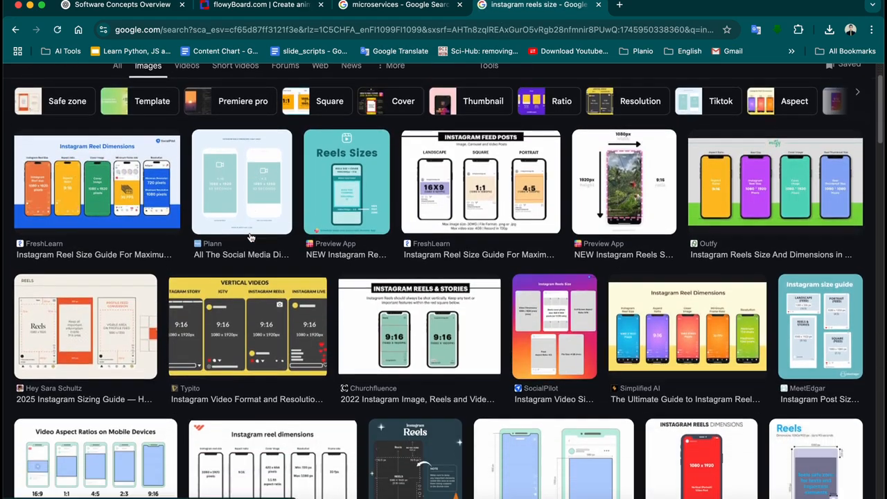
scroll(251, 232, "up", 1)
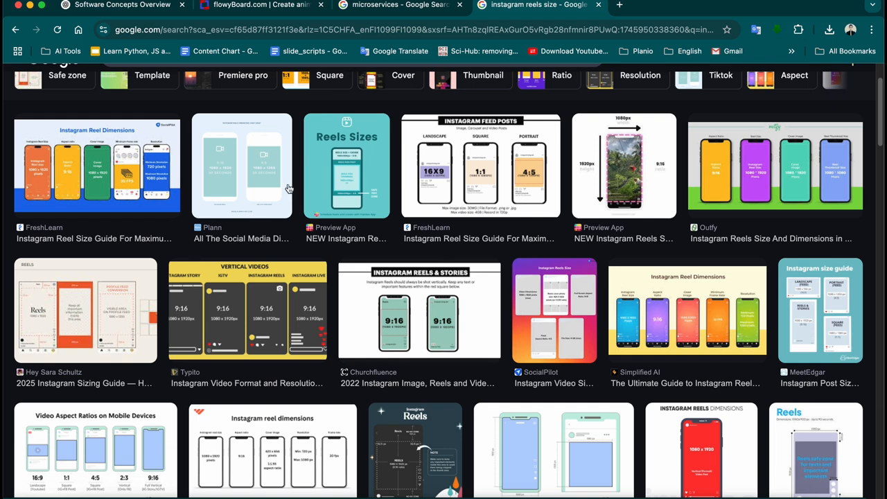
left_click(218, 188)
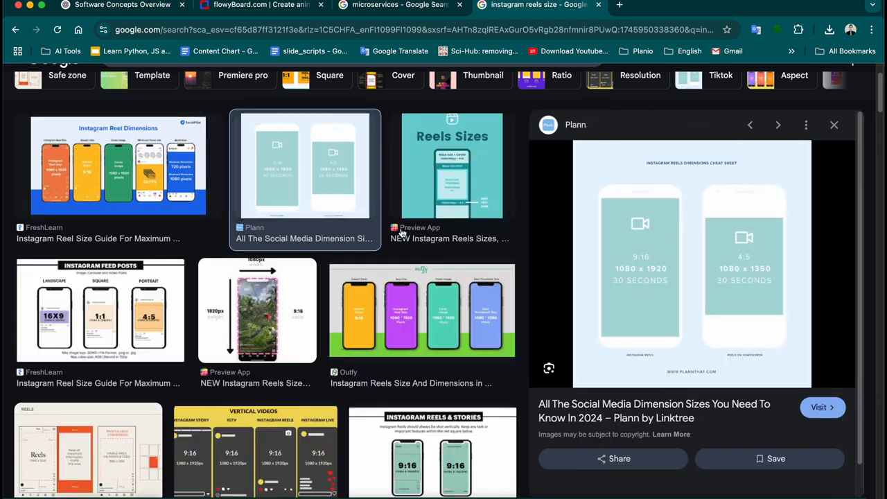
right_click(623, 269)
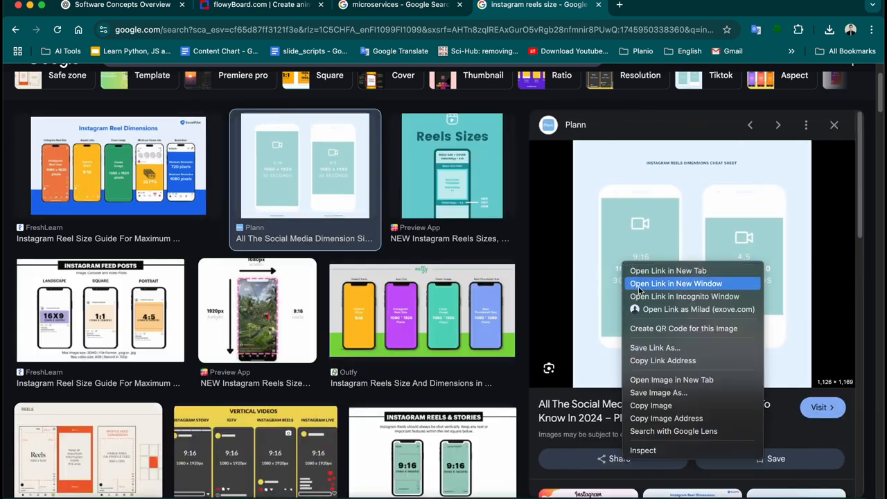
left_click(651, 406)
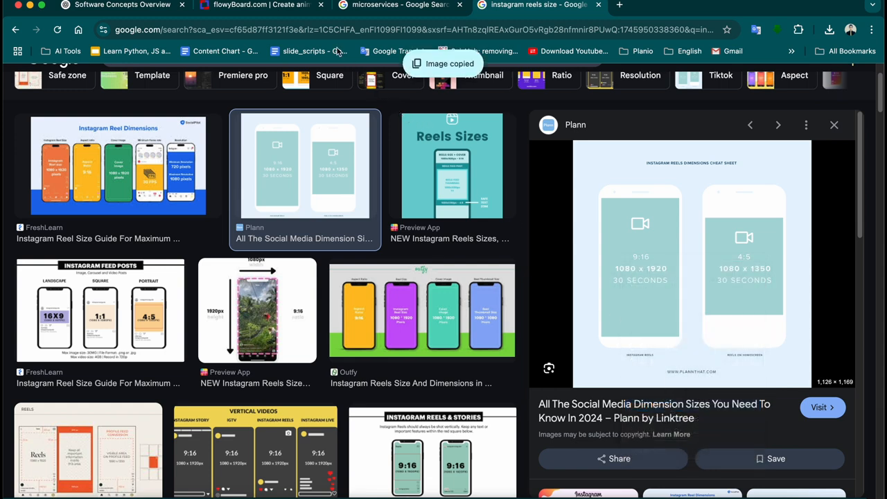
Try dragging the cheat-sheet image from the results onto the flowyBoard board
left_click(266, 5)
left_click(516, 7)
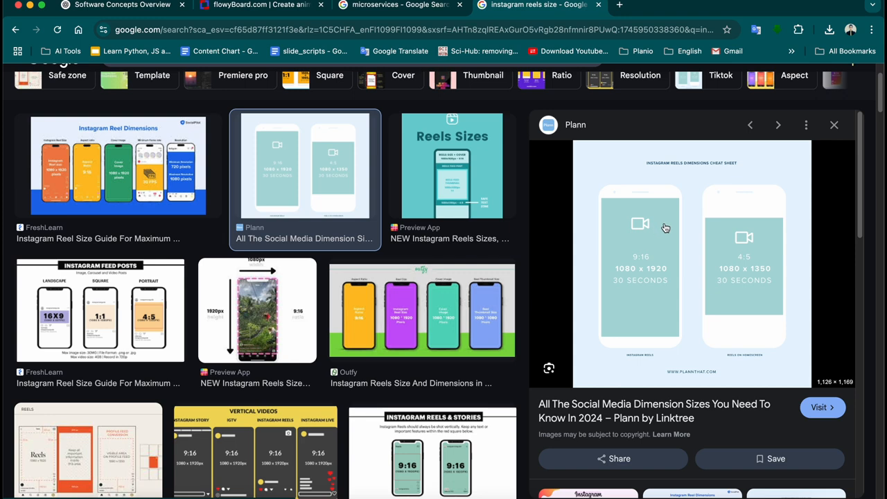
left_click_drag(674, 238, 537, 254)
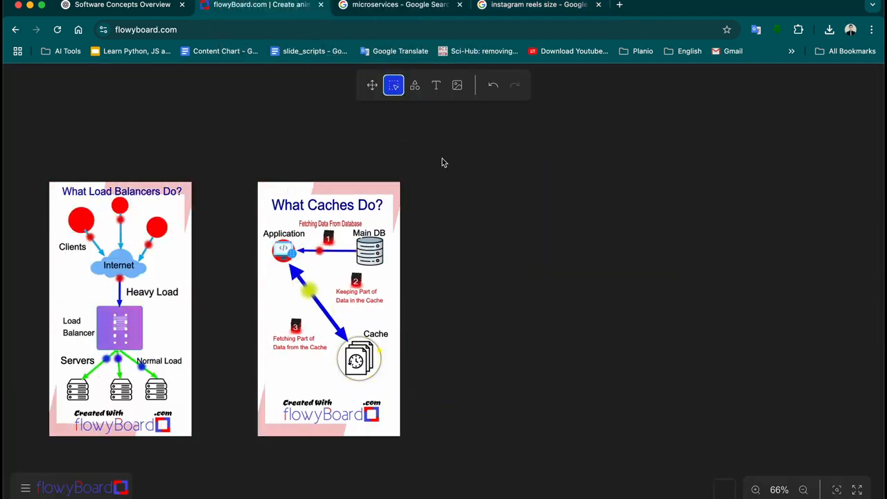
left_click(517, 5)
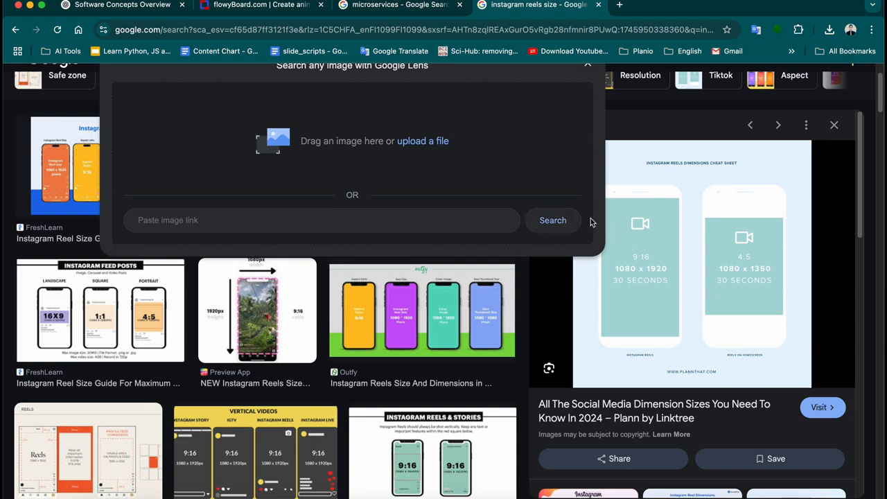
Save the image as Reels-Dimensions-Cheatsheet-1 in Downloads and reveal it in its folder
right_click(691, 188)
left_click(722, 321)
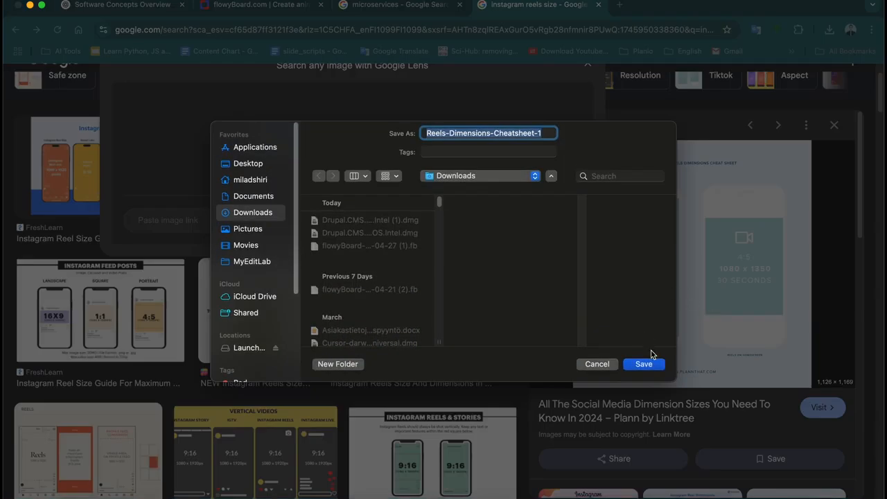
left_click(650, 362)
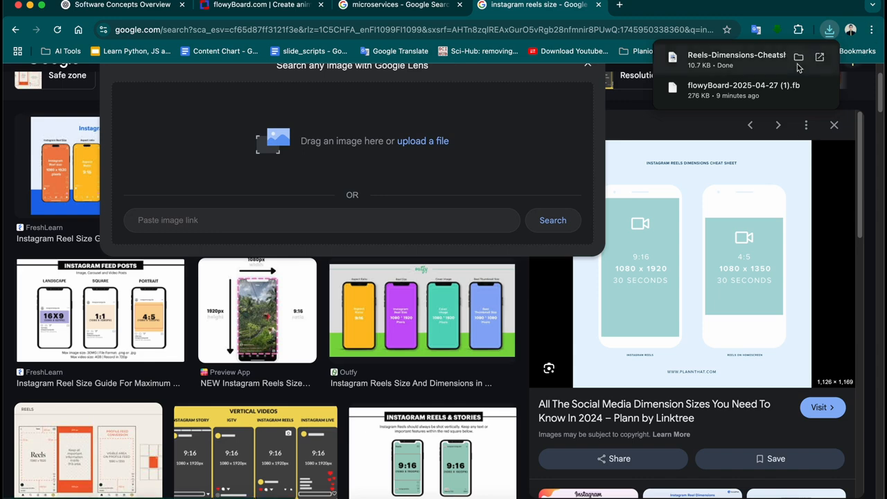
mouse_move(799, 61)
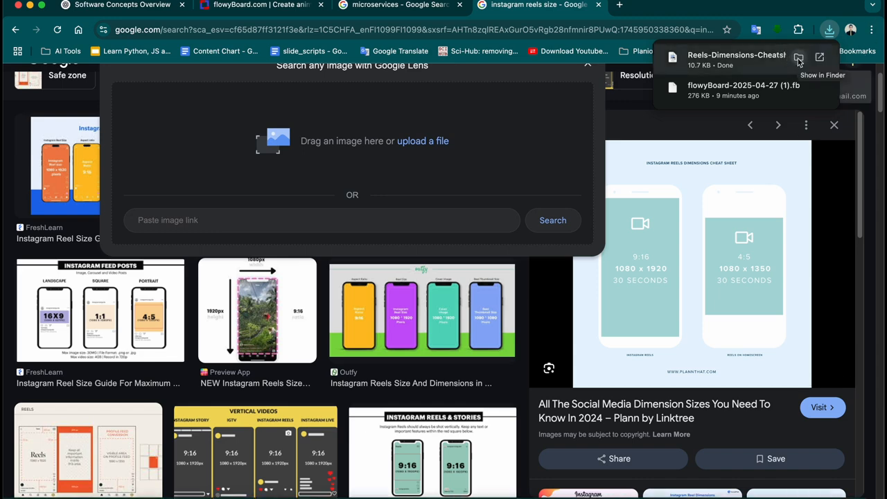
left_click(799, 59)
Drag the downloaded Reels cheat-sheet PNG from the folder onto the board
left_click(259, 6)
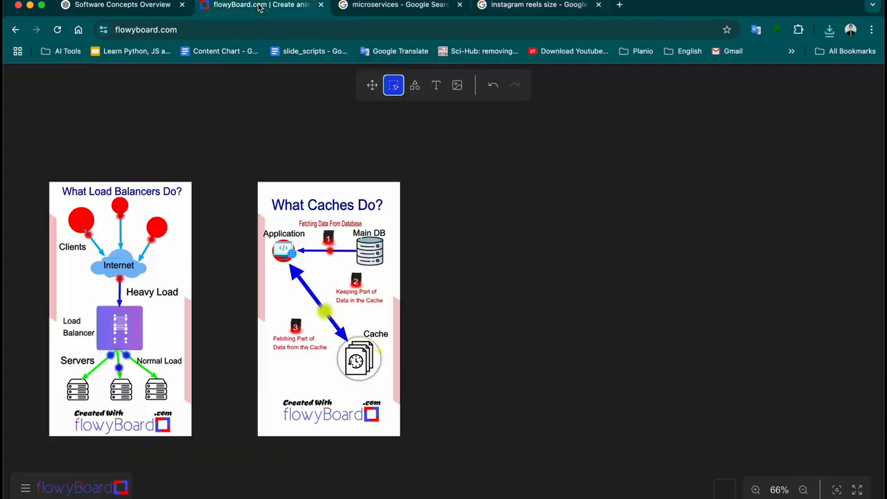
key("super+Tab")
left_click_drag(316, 95, 539, 233)
left_click(538, 231)
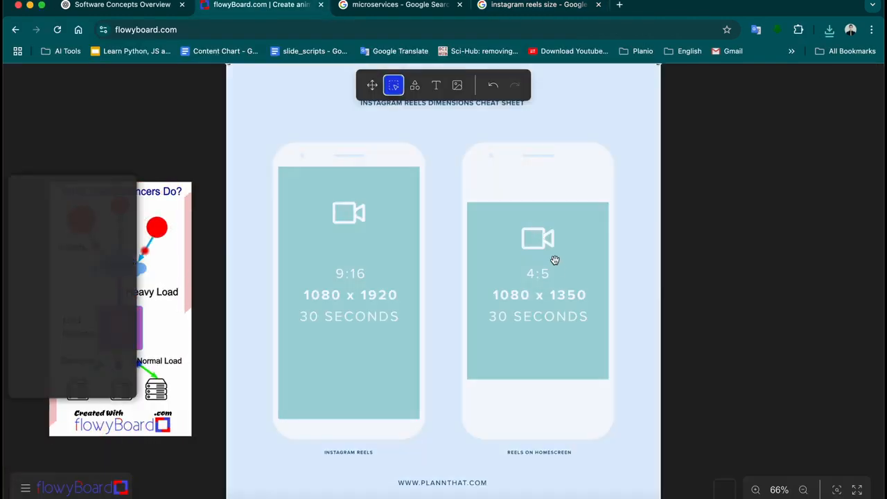
Resize the cheat sheet and move it right of the What Caches Do? card
scroll(560, 270, "down", 1)
scroll(562, 272, "down", 3)
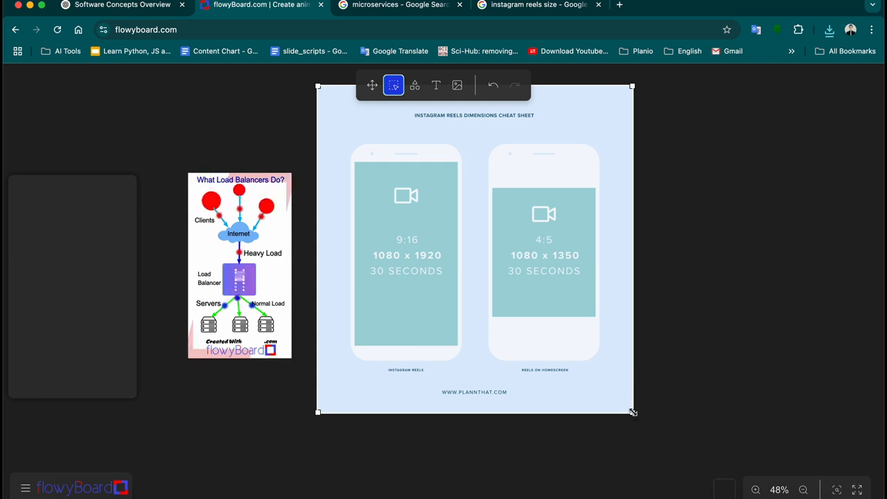
left_click_drag(632, 411, 540, 312)
left_click_drag(469, 260, 604, 299)
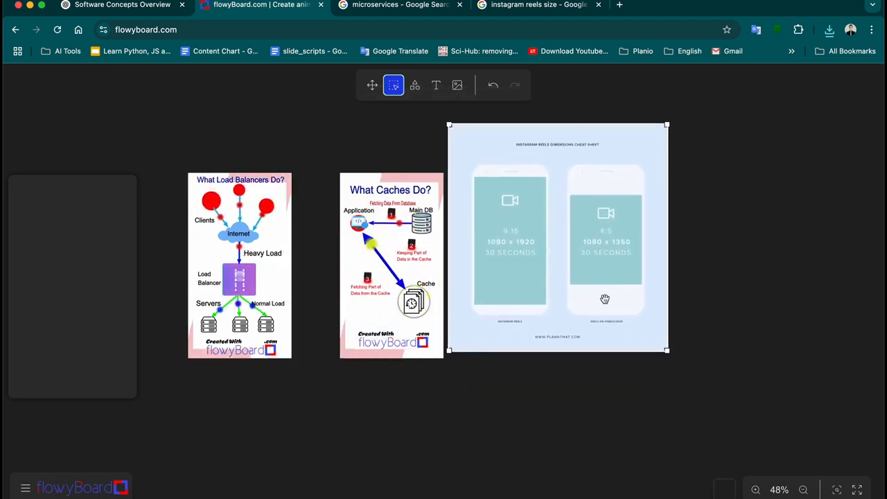
left_click_drag(667, 355, 752, 408)
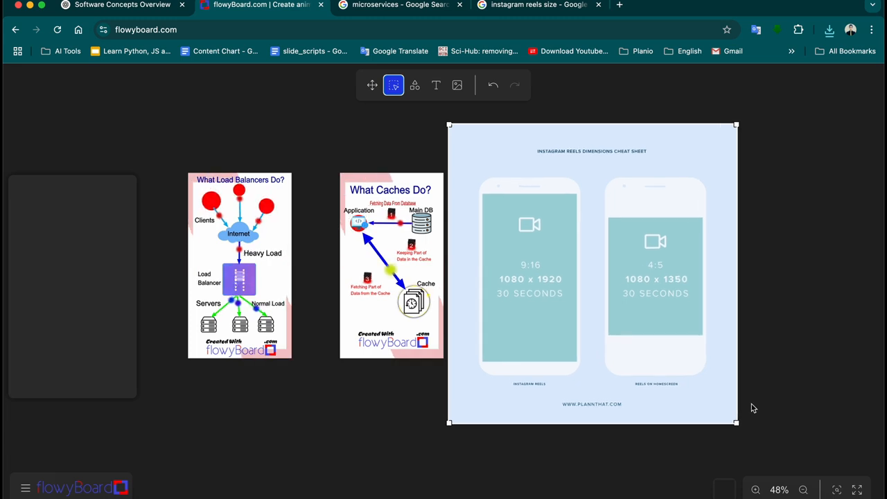
Draw a blue rectangle over the cheat sheet's left 9:16 phone screen and select it
left_click(416, 92)
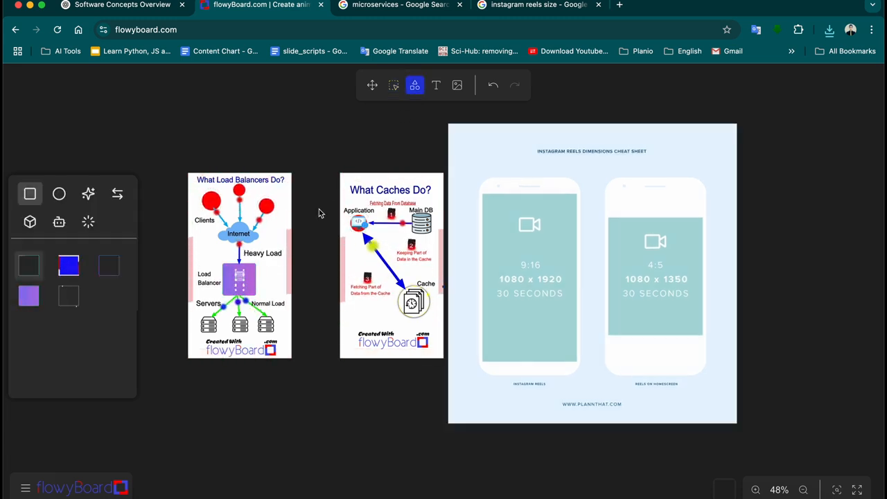
left_click(70, 272)
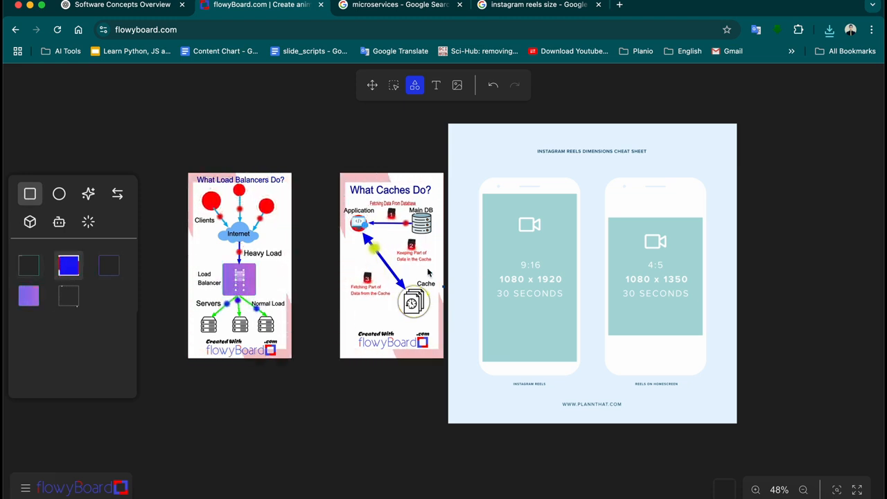
mouse_move(484, 199)
left_mouse_down()
mouse_move(587, 342)
mouse_move(570, 348)
mouse_move(575, 371)
mouse_move(578, 360)
left_mouse_up()
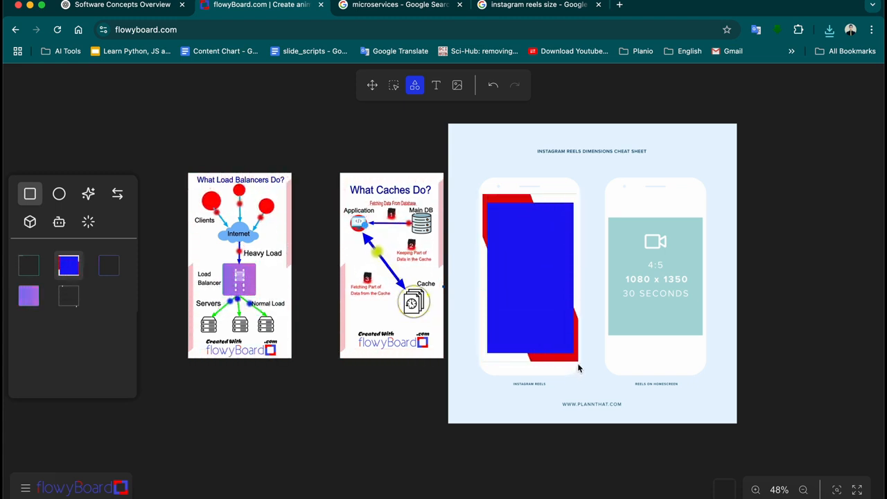
left_click(393, 86)
left_click(509, 230)
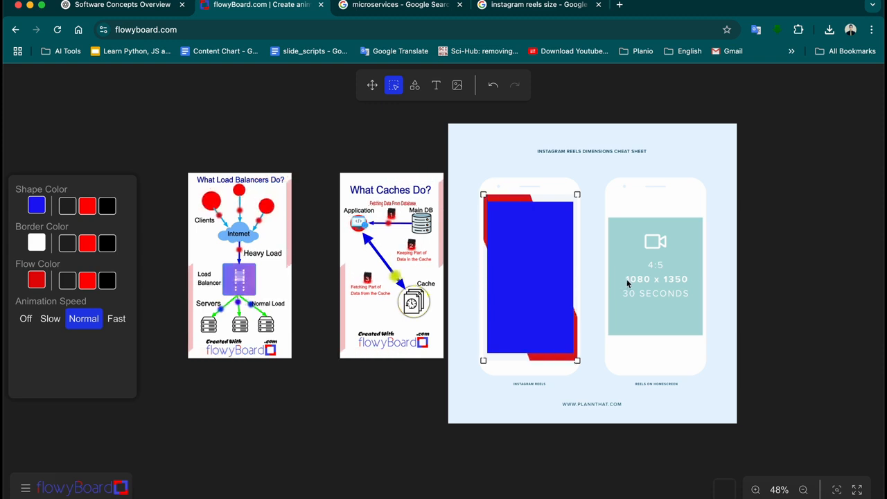
Delete the Reels cheat sheet, then shift the blue rectangle up-left and enlarge it slightly
left_click(649, 231)
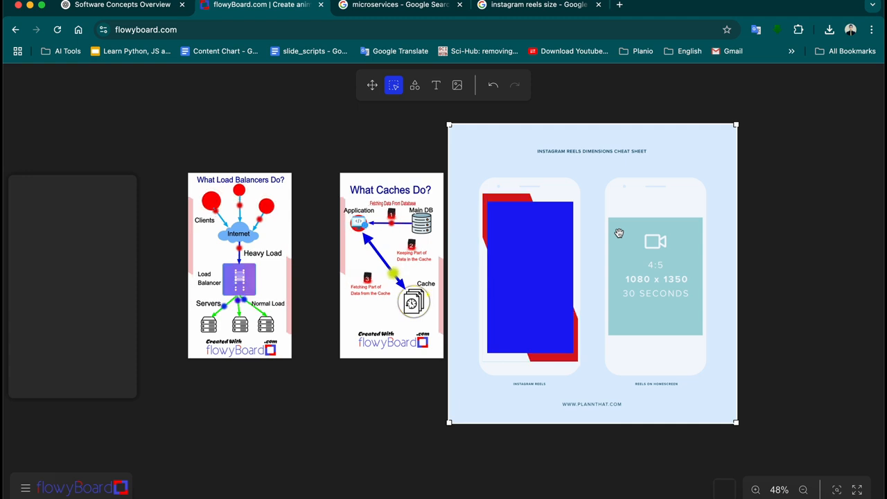
key("BackSpace")
left_click(536, 246)
left_click_drag(546, 250, 531, 233)
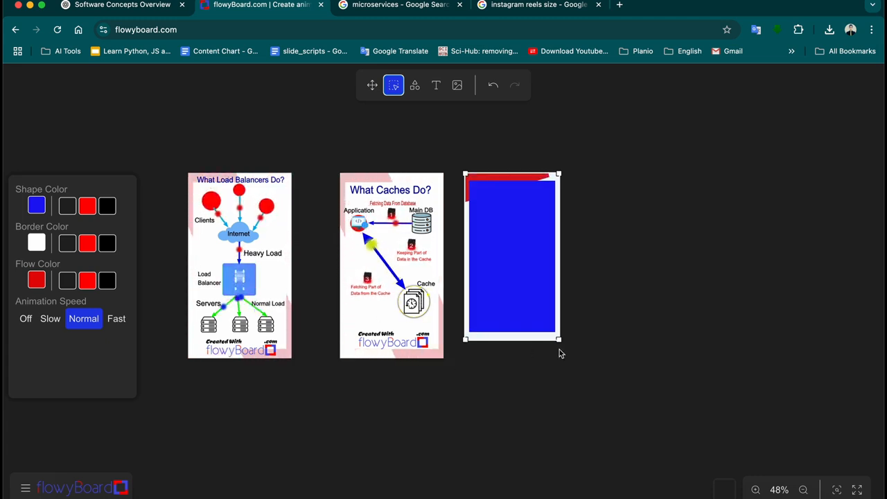
left_click_drag(559, 339, 573, 360)
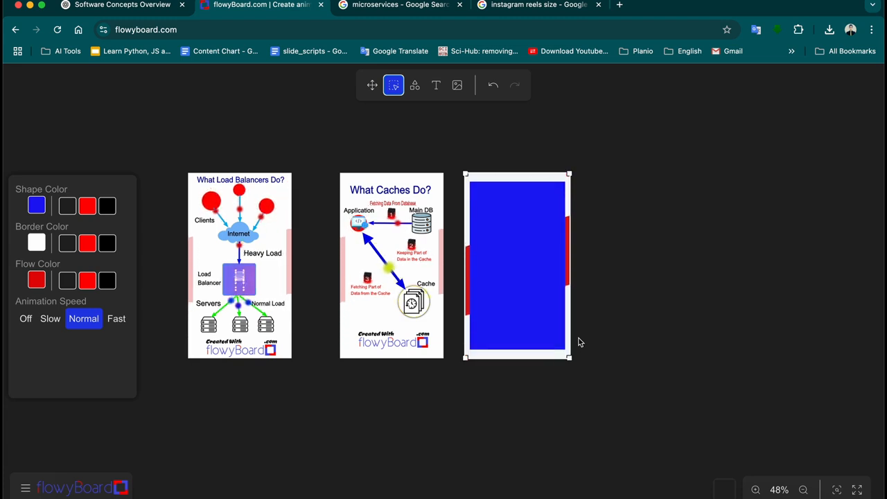
left_click(614, 339)
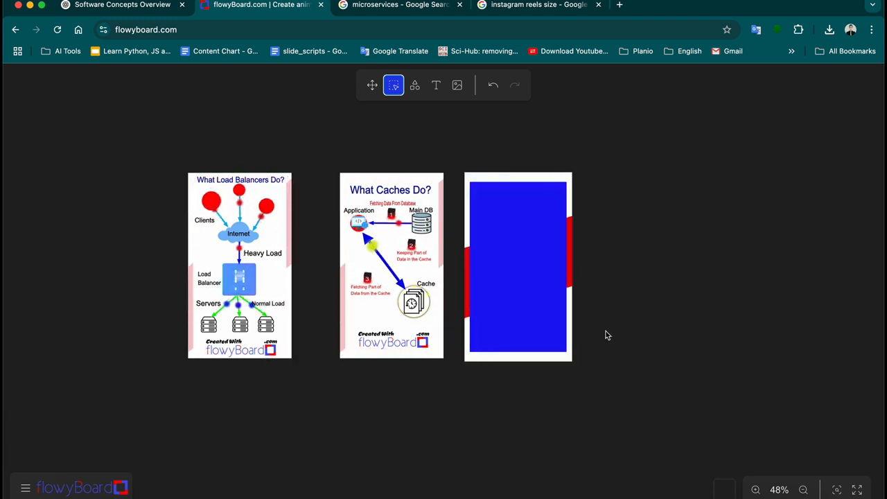
Paste the Reels cheat sheet back onto the board and select it
left_click(527, 276)
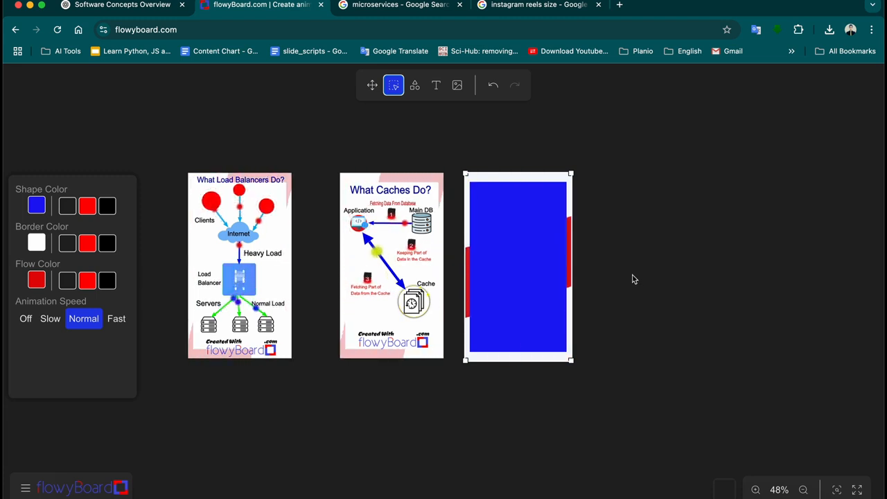
key("cmd+v")
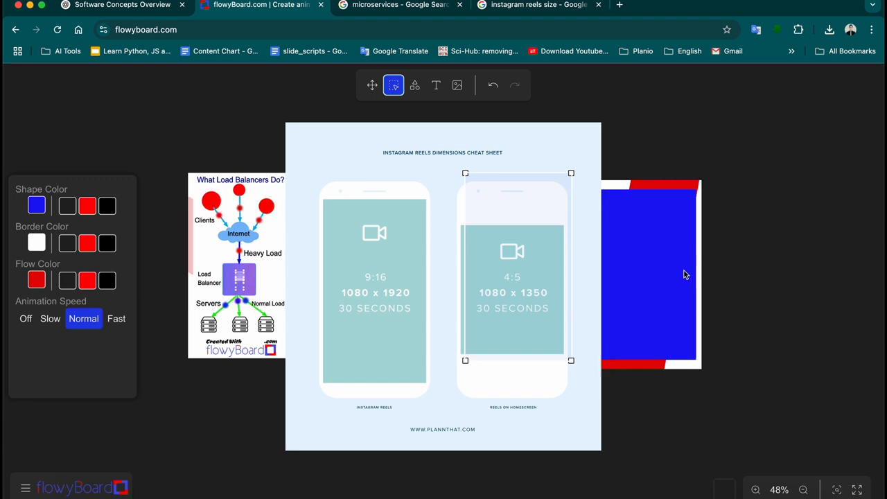
left_click(495, 282)
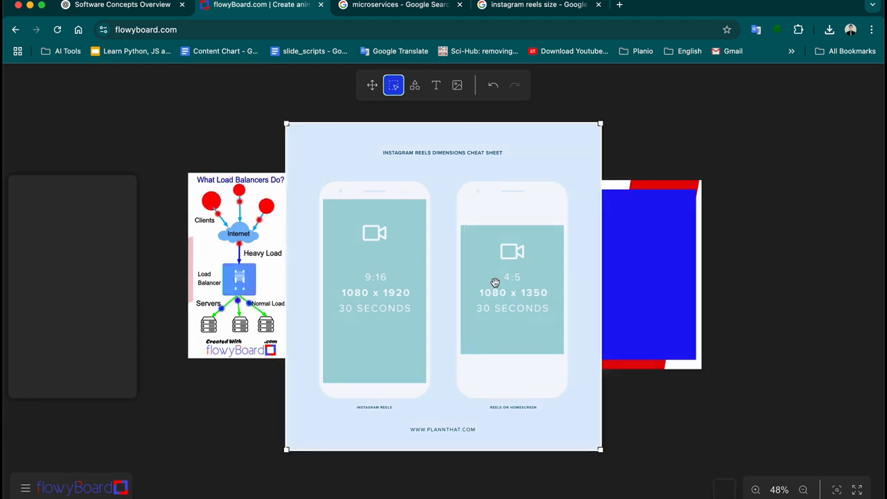
Delete the pasted cheat sheet and the extra fourth blue card, then zoom in on the remaining cards
key("Delete")
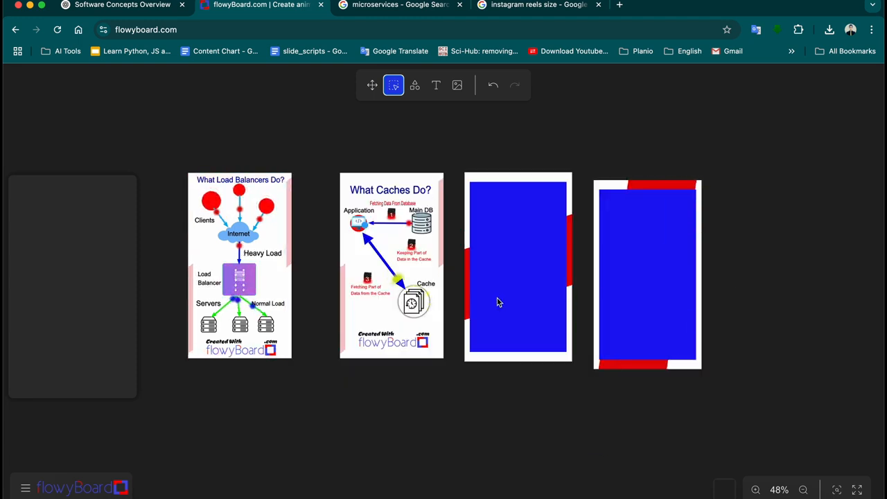
left_click(629, 281)
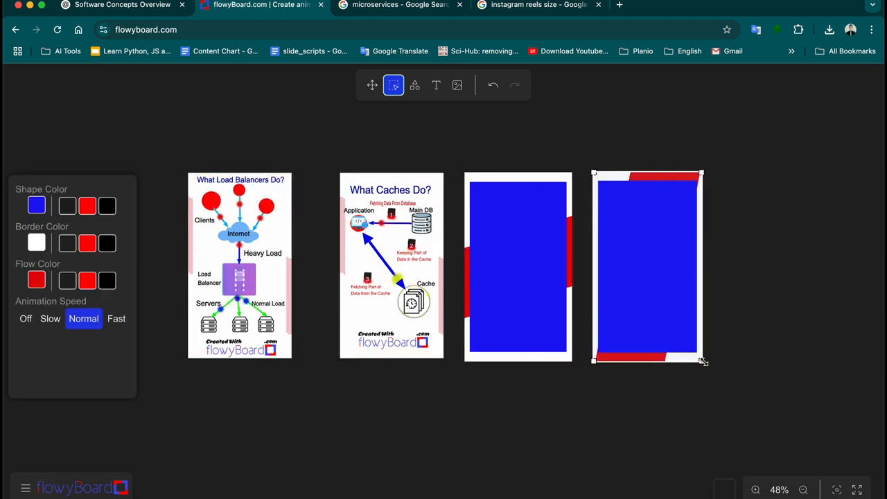
left_click_drag(702, 359, 712, 355)
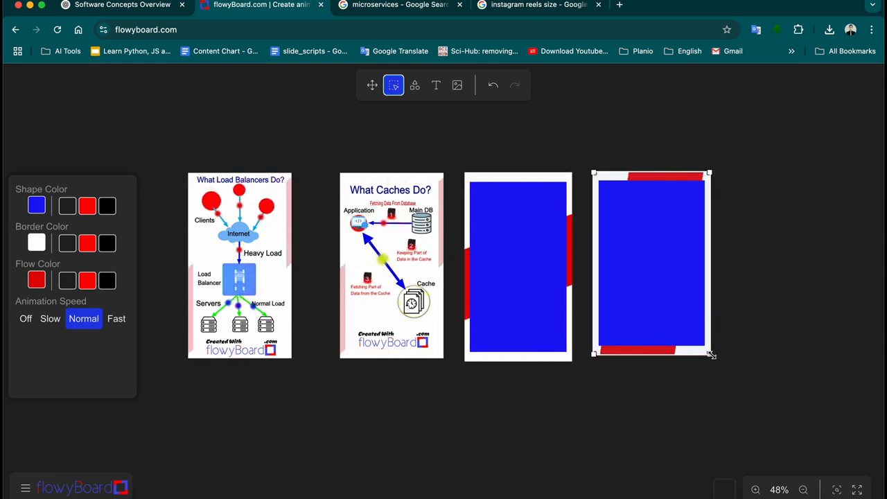
key("super+z")
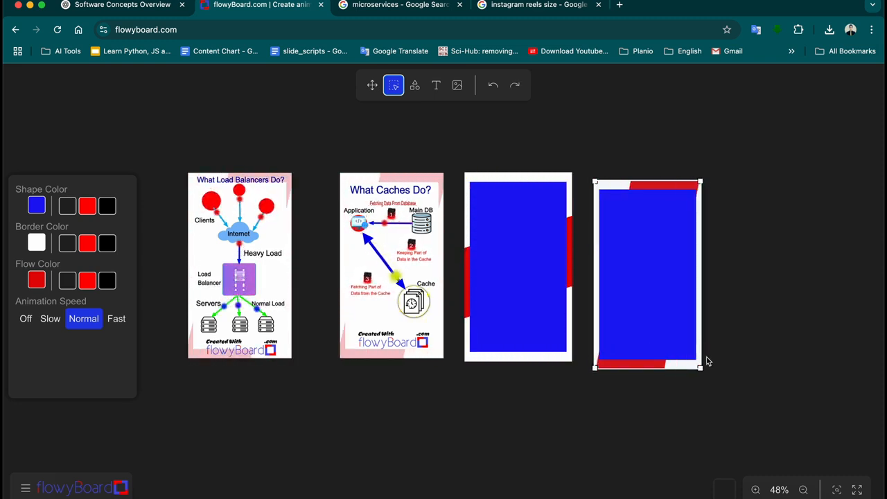
left_click_drag(680, 346, 679, 336)
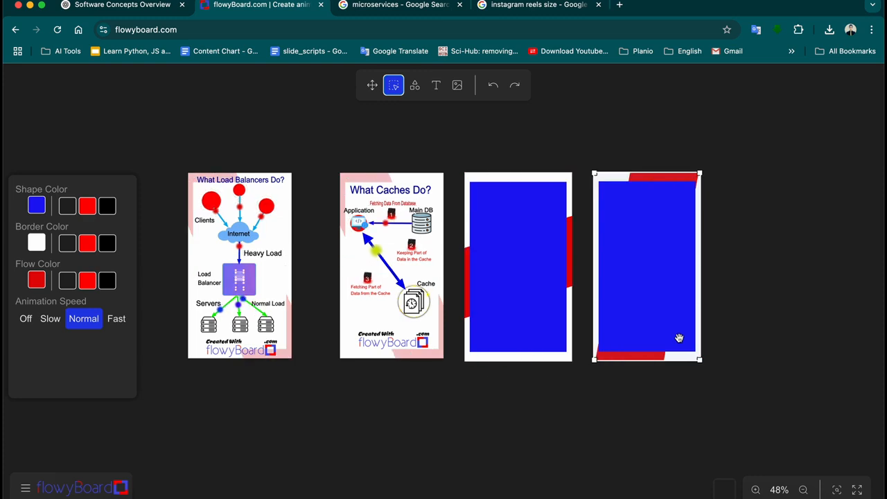
left_click(763, 327)
left_click(676, 313)
key("Delete")
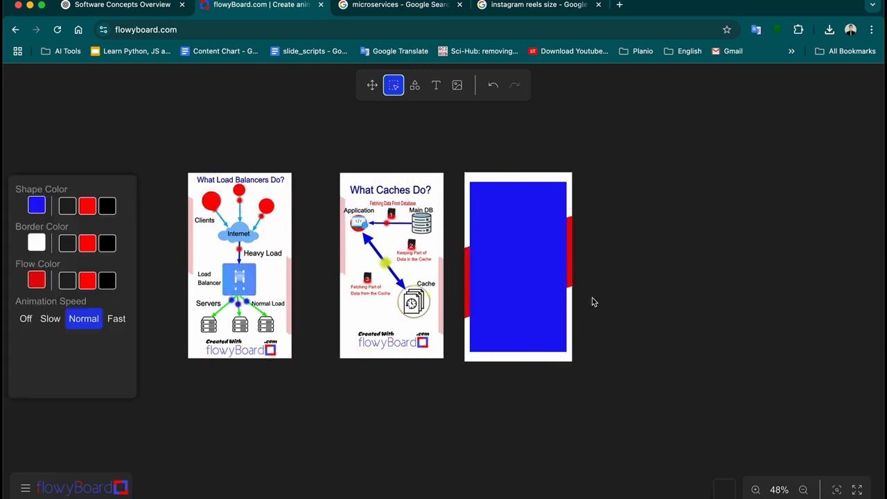
scroll(539, 291, "up", 5)
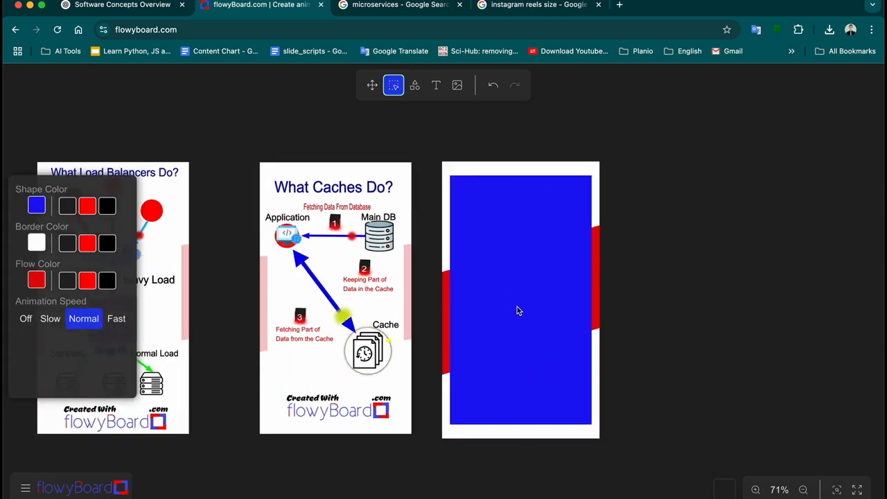
scroll(534, 314, "left", 2)
scroll(558, 321, "up", 2)
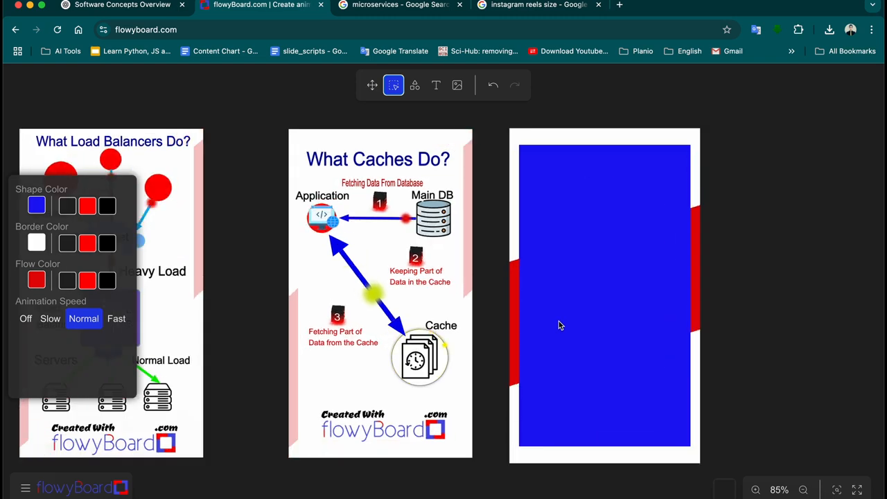
scroll(558, 322, "down", 3)
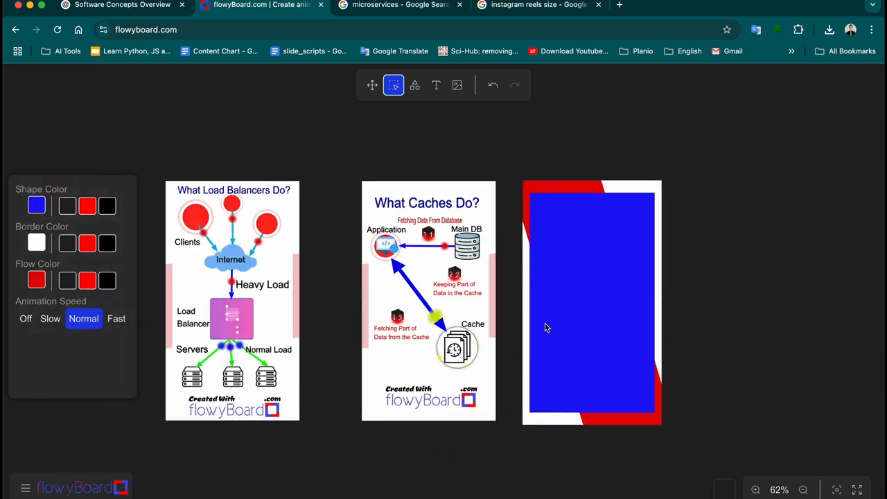
Change the blue 9:16 card's animated flow colour to purple
left_click(576, 307)
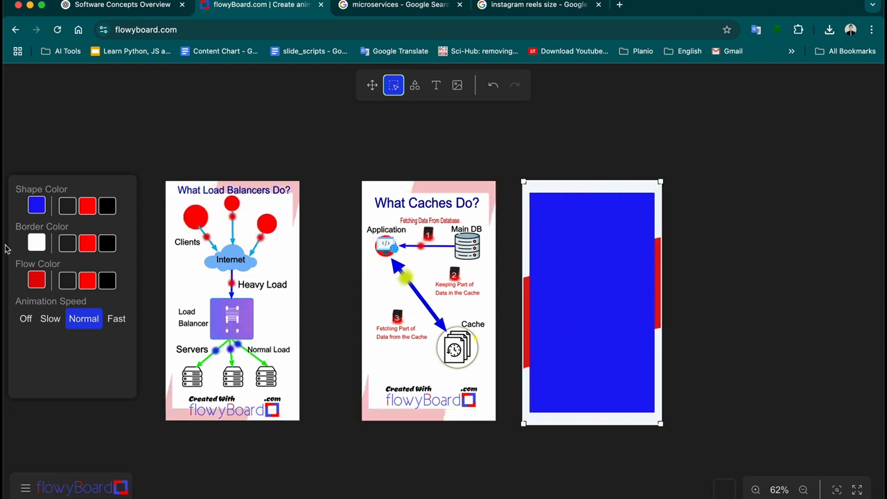
left_click(37, 280)
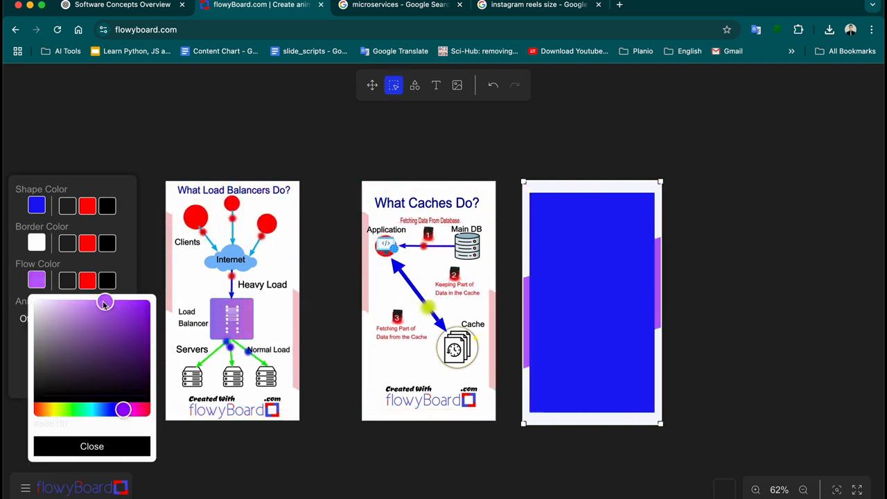
left_click_drag(104, 303, 91, 302)
left_click(120, 442)
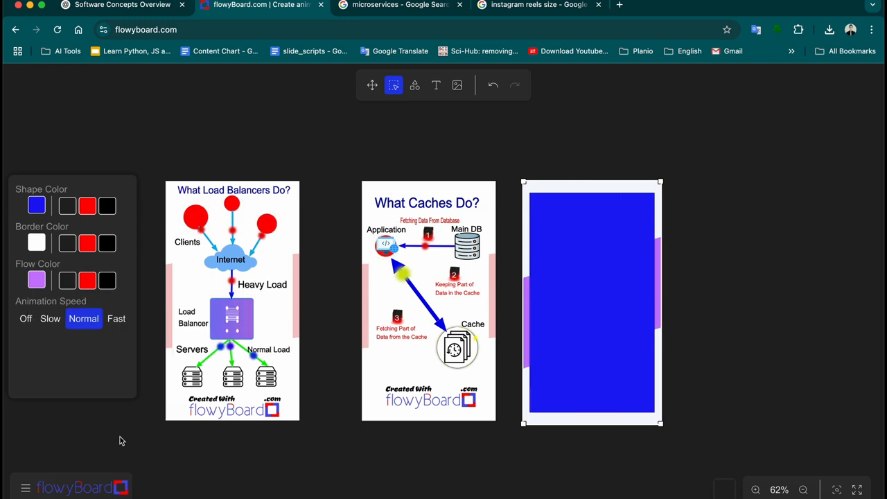
Change the card's fill colour from blue to white
left_click(37, 205)
left_click_drag(56, 234, 22, 215)
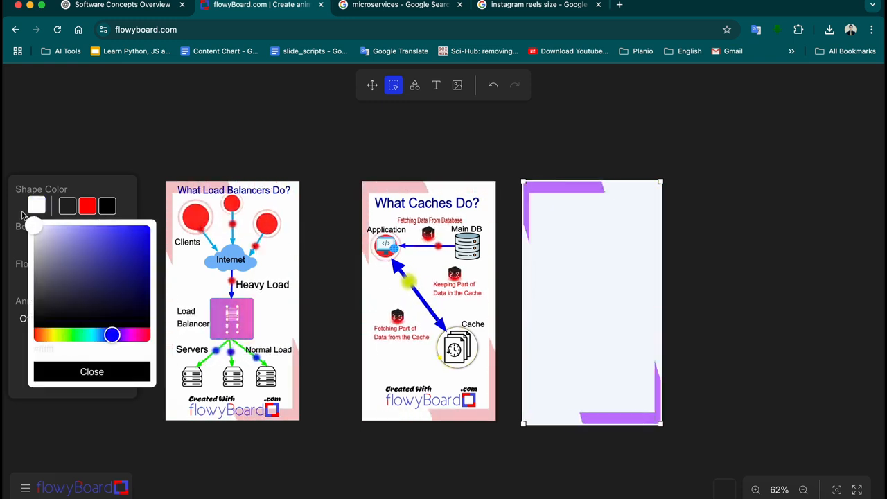
left_click(84, 374)
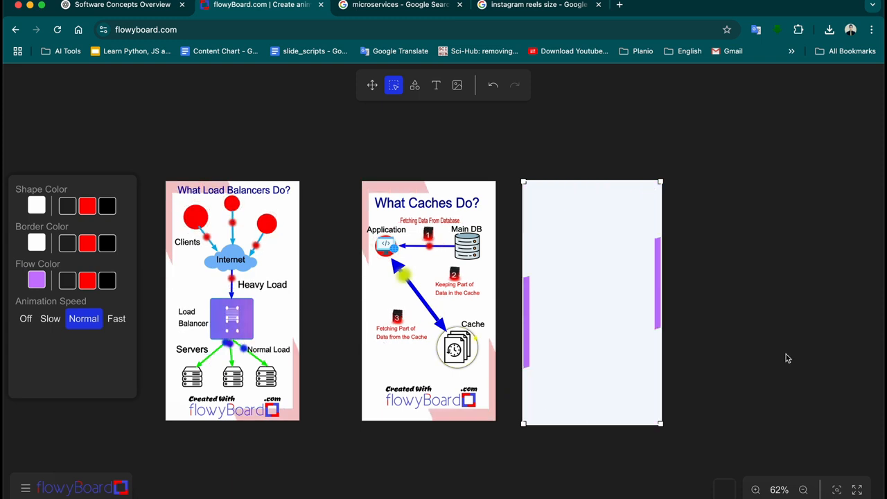
left_click(689, 378)
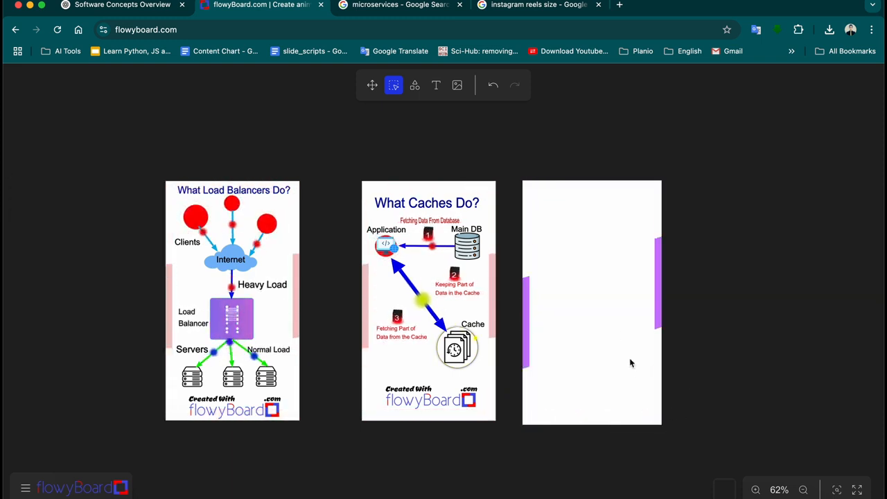
scroll(630, 363, "up", 3)
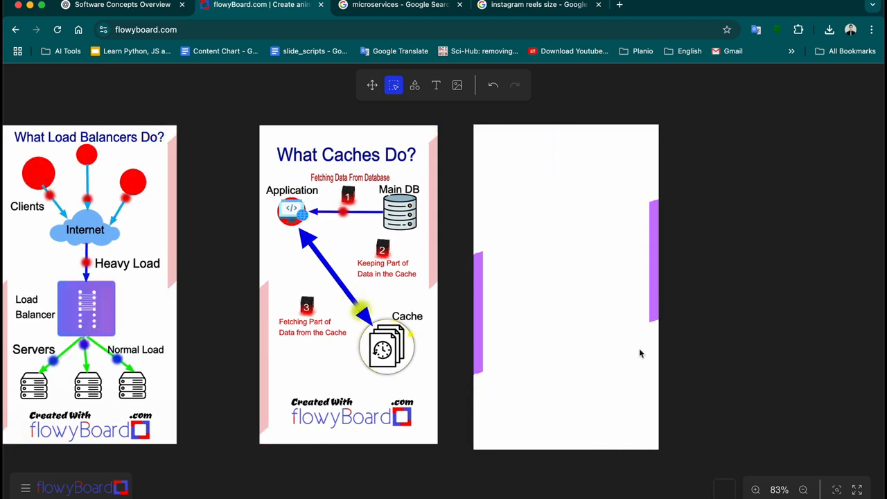
scroll(640, 353, "right", 2)
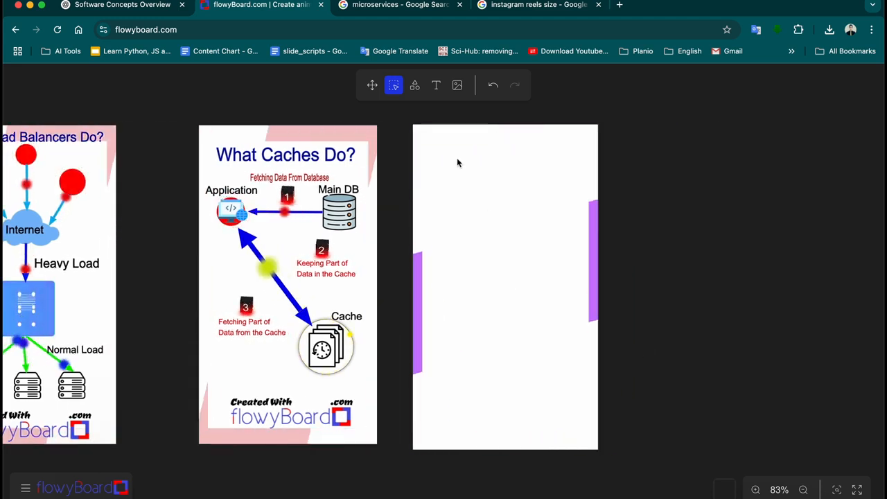
Add a labelled 3D text cube from the cube shapes near the middle of the blank card
left_click(414, 87)
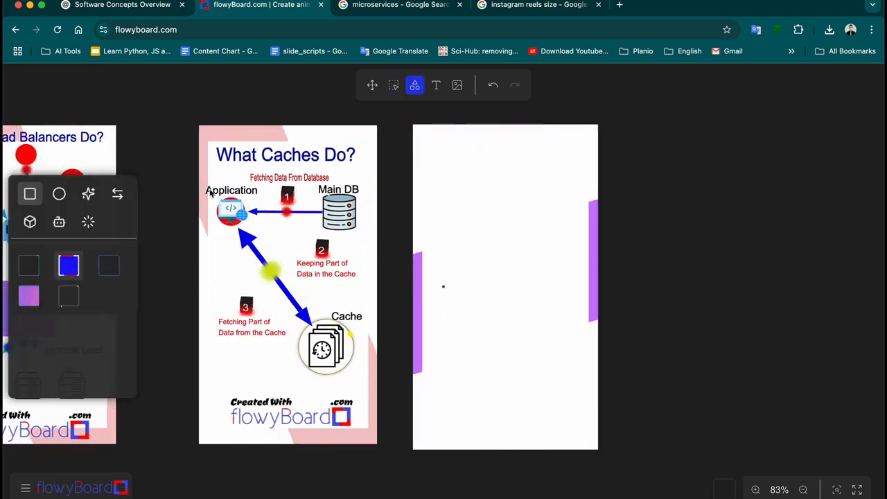
left_click(30, 222)
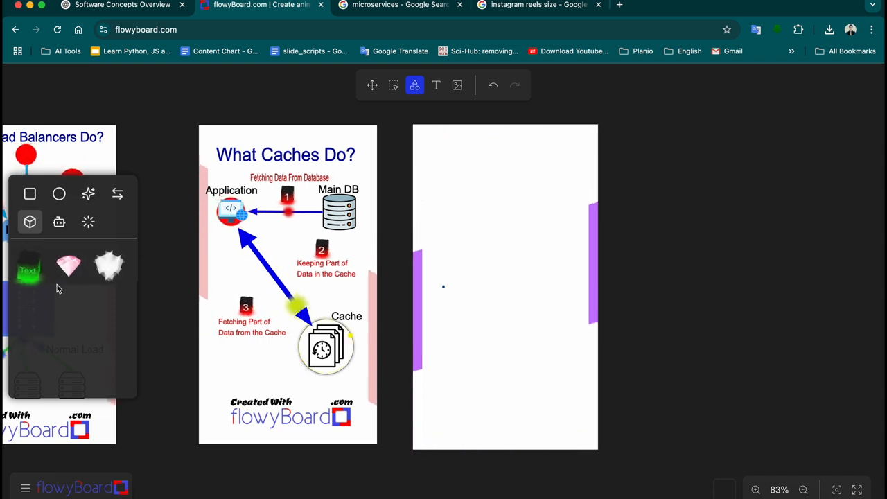
left_click(31, 272)
mouse_move(474, 250)
left_mouse_down()
mouse_move(523, 313)
mouse_move(507, 285)
mouse_move(513, 287)
left_mouse_up()
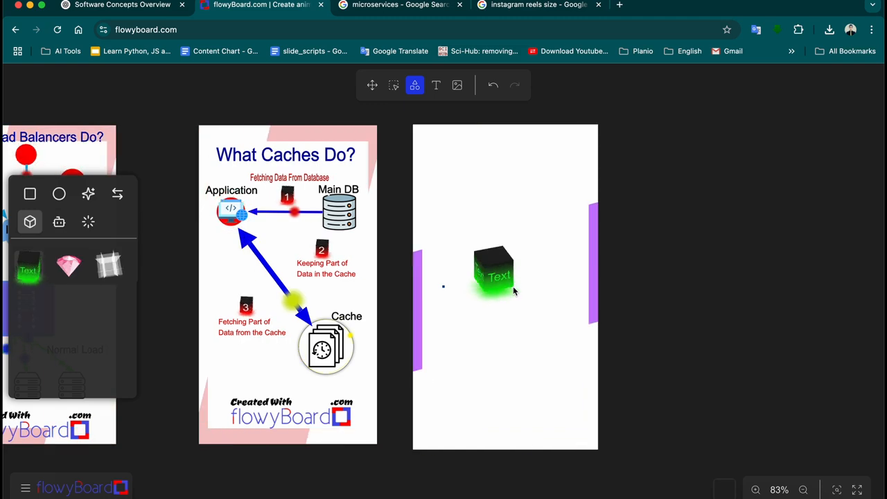
scroll(514, 291, "up", 3)
scroll(514, 291, "down", 2)
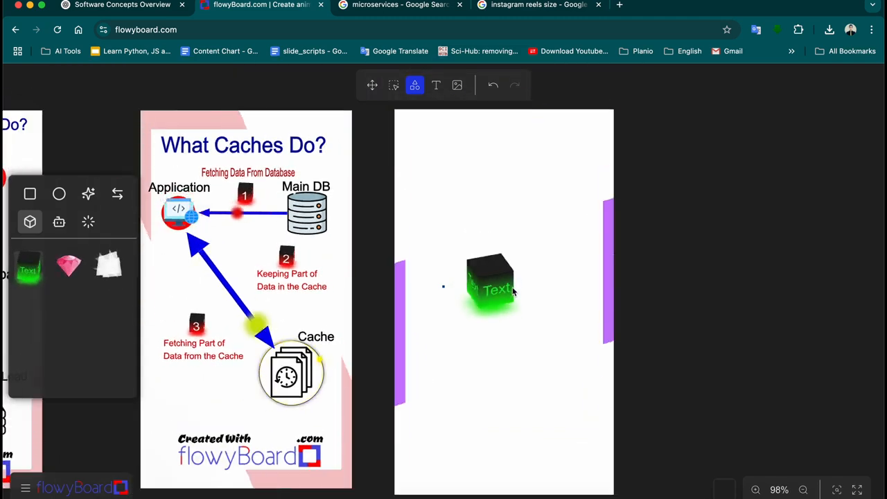
Change the cube's label from 'Text' to 'Core'
left_click(394, 85)
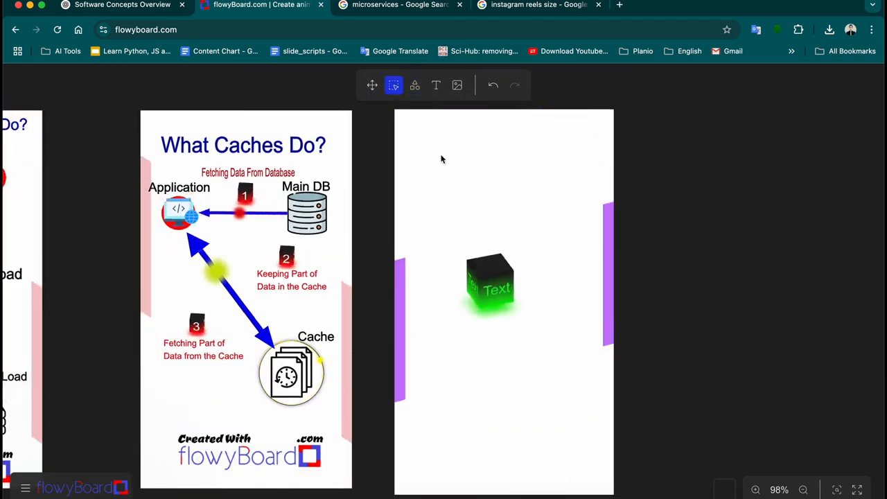
left_click(494, 278)
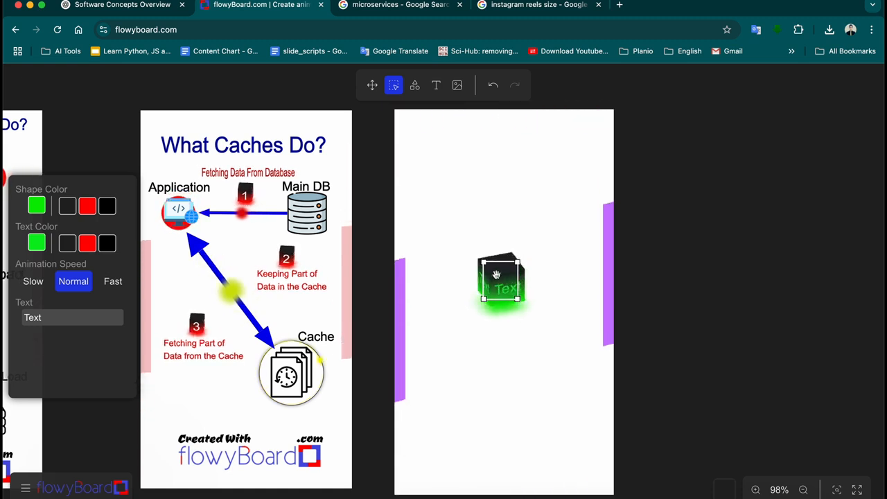
double_click(41, 318)
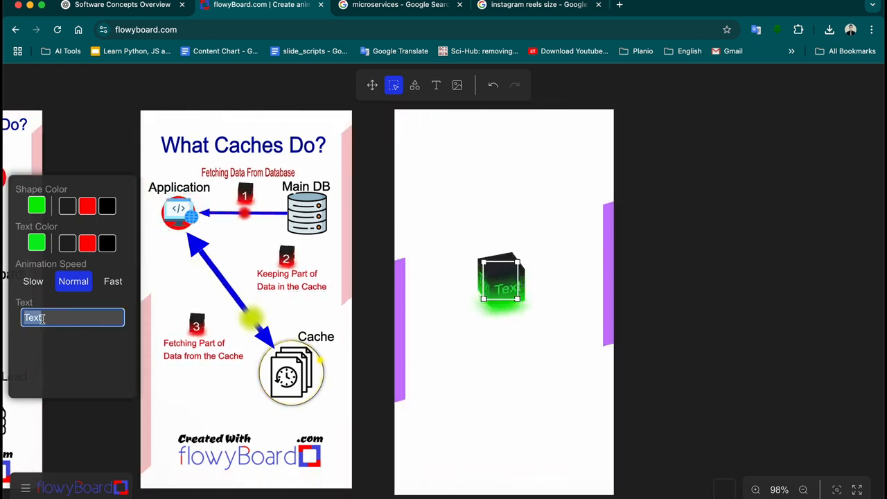
type("Core")
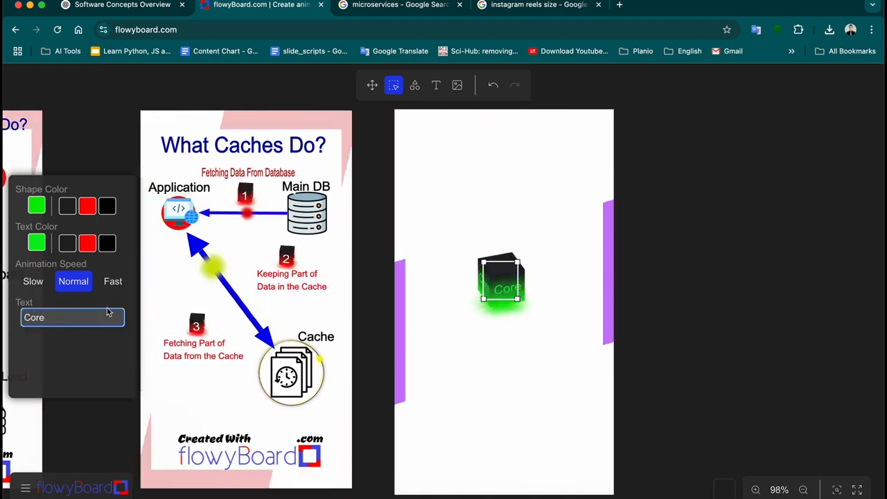
Set the Core cube's shape colour to purple and its label text to white
left_click(37, 205)
left_click(128, 336)
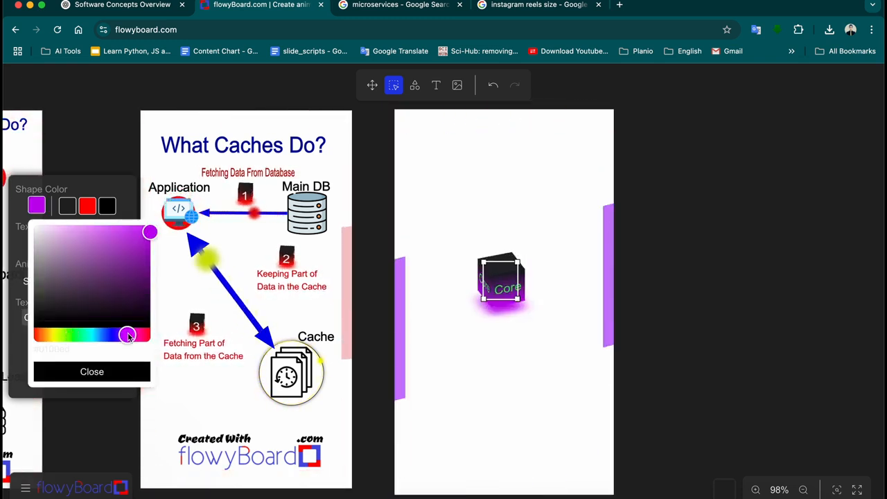
left_click_drag(128, 336, 127, 336)
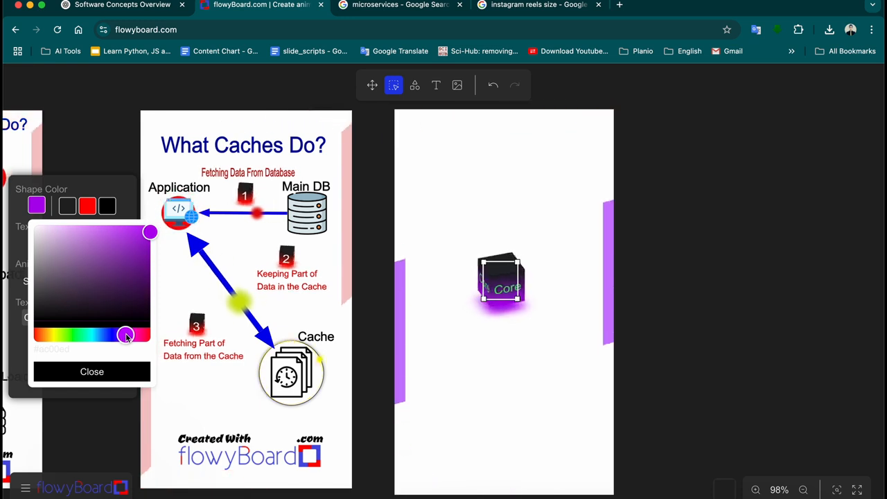
left_click(127, 367)
left_click(37, 243)
left_click(59, 276)
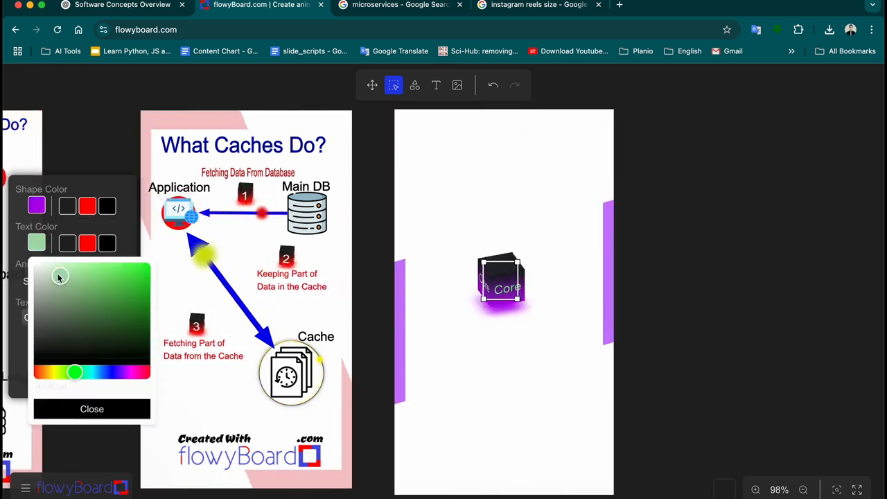
left_click_drag(58, 276, 33, 263)
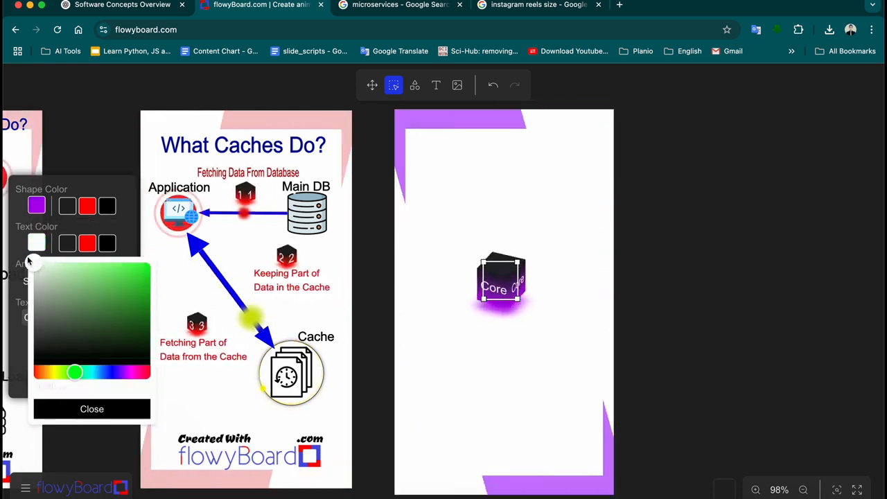
left_click(108, 411)
left_click(616, 315)
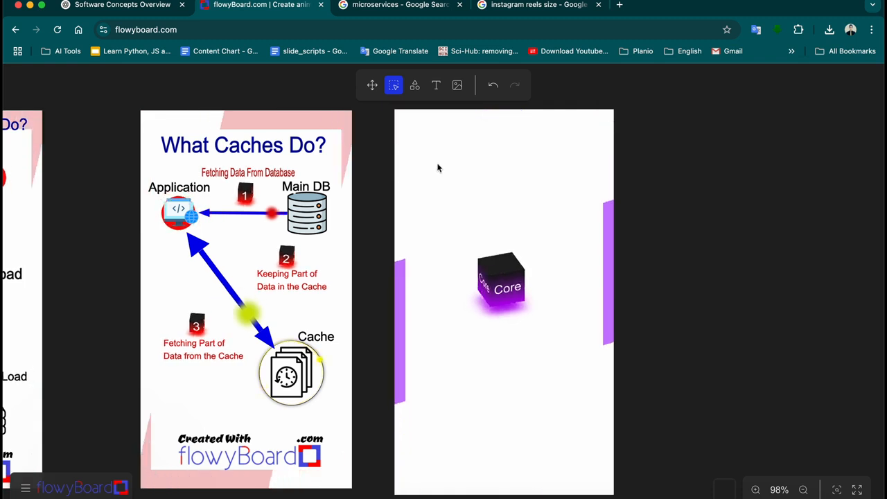
left_click(417, 87)
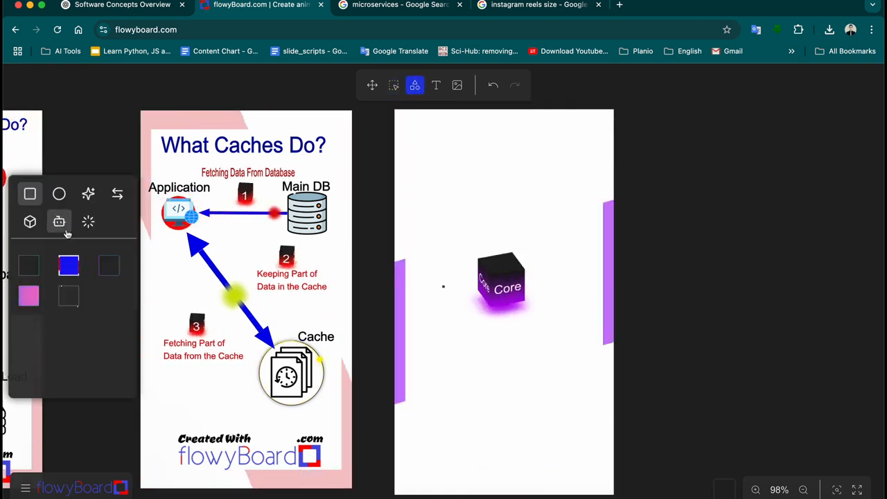
Pick the white cube effect from the Shapes panel's 3D cube and effects categories
left_click(30, 221)
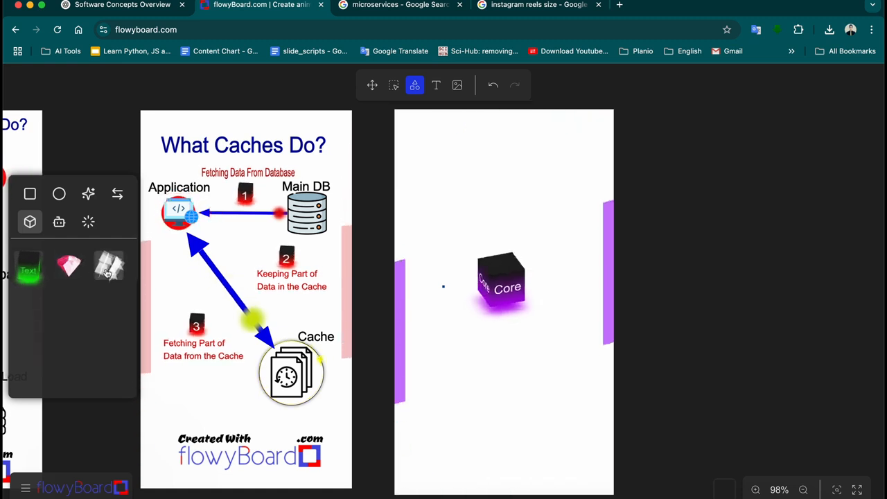
left_click(88, 223)
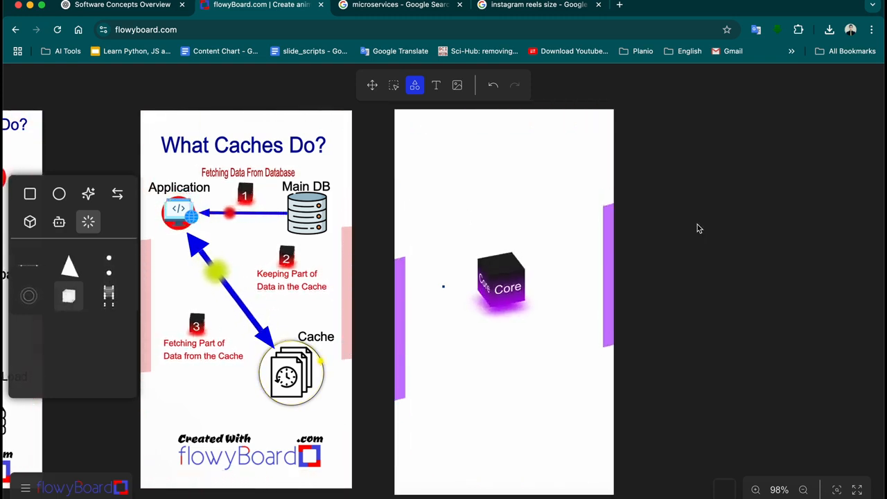
Select the white cube and shift its Shape Color hue to pink
left_click(395, 86)
left_click(725, 255)
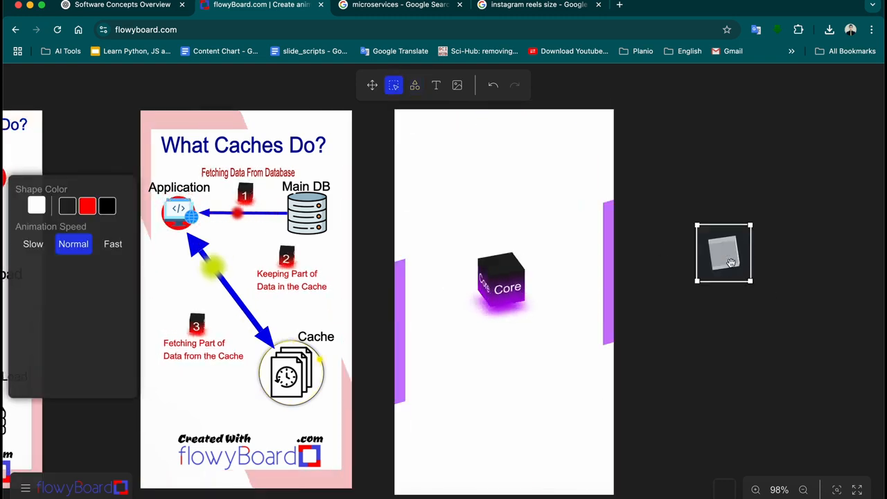
left_click(37, 206)
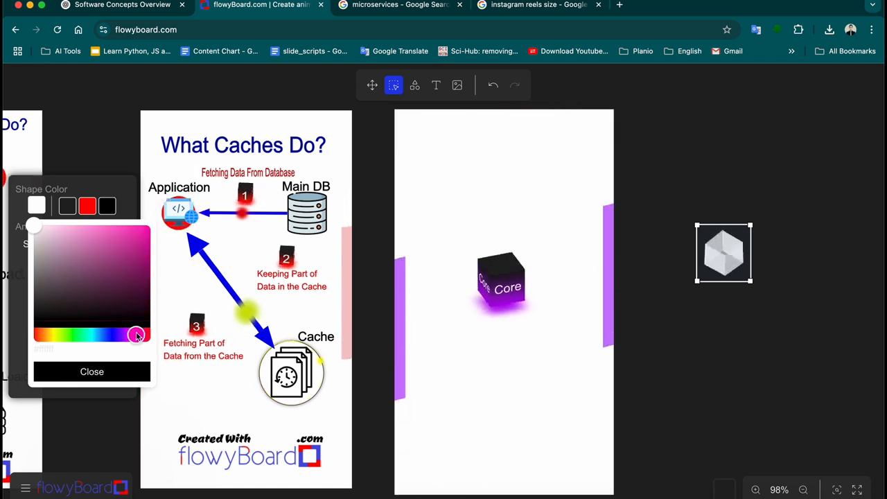
left_click_drag(69, 339, 86, 338)
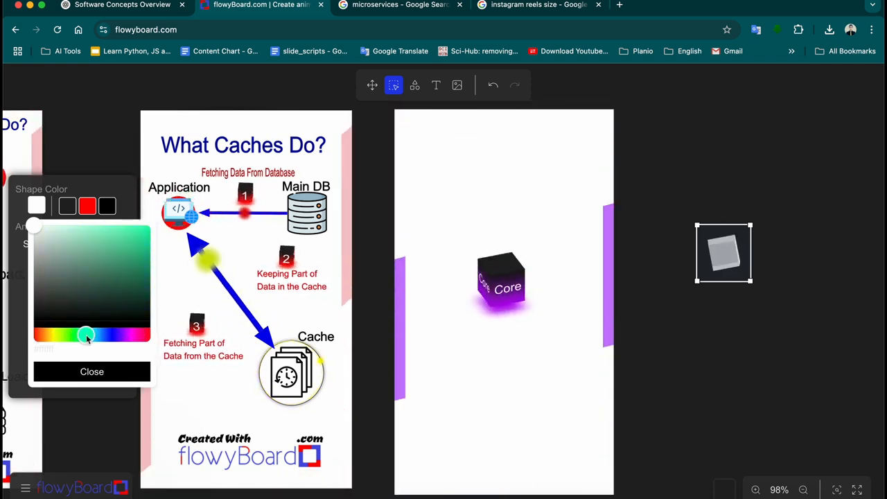
left_click(99, 375)
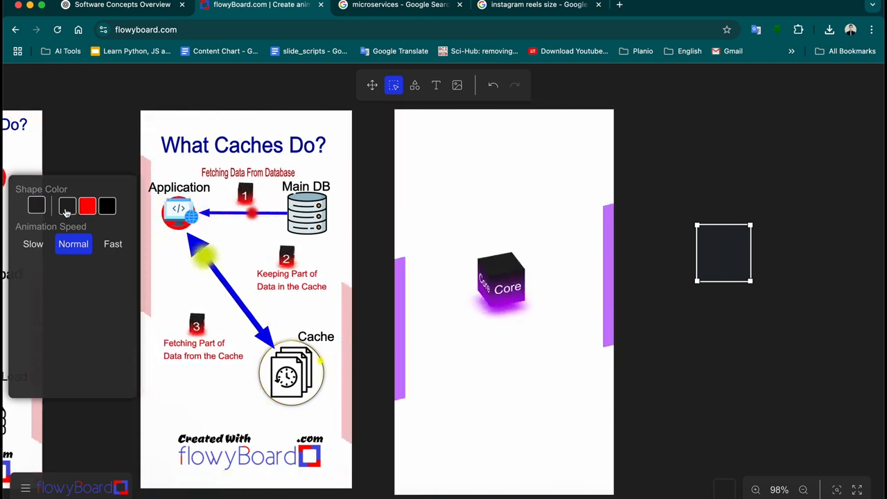
left_click(87, 206)
left_click(36, 206)
left_click(110, 335)
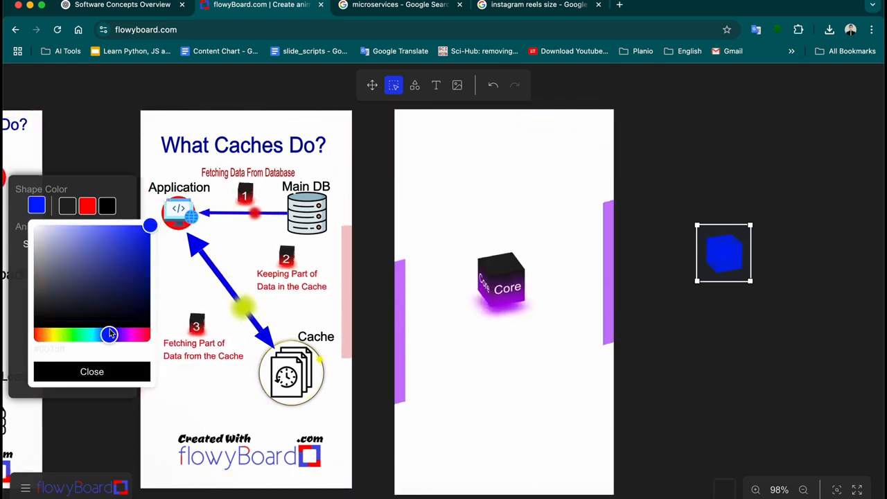
left_click_drag(106, 335, 143, 337)
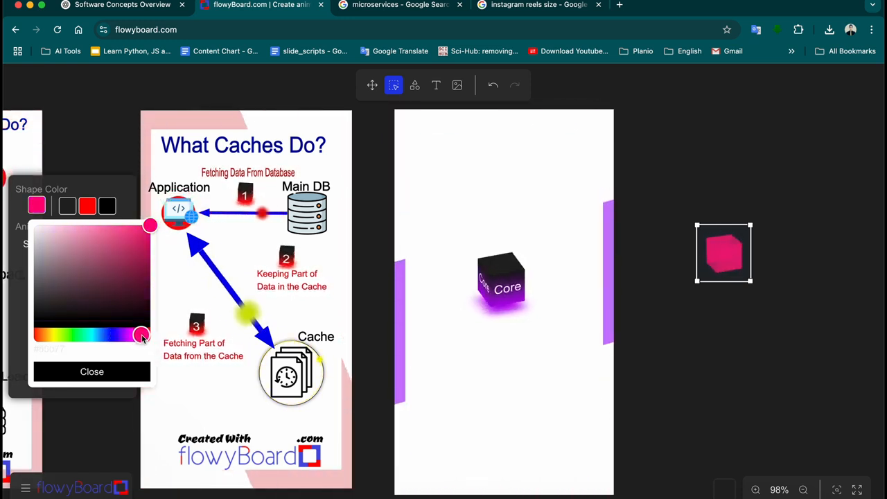
left_click(118, 375)
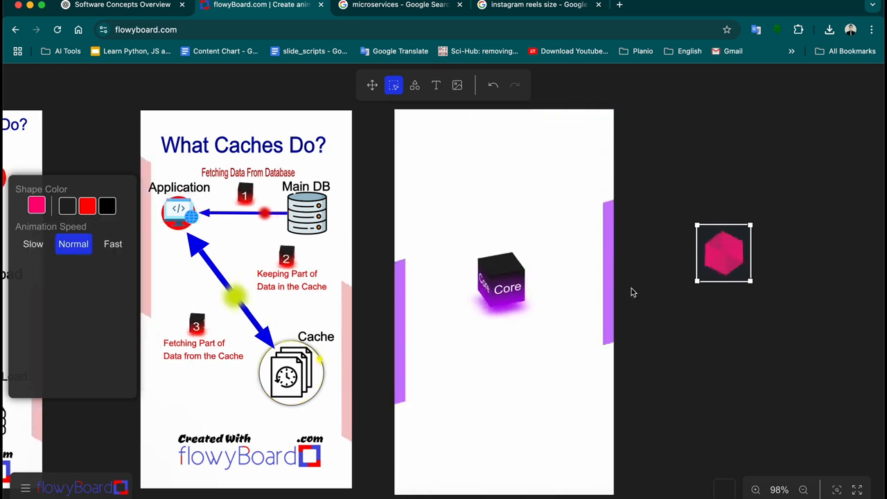
Move the pink cube to the card's upper-left corner, above the Core cube
left_click_drag(732, 253, 454, 185)
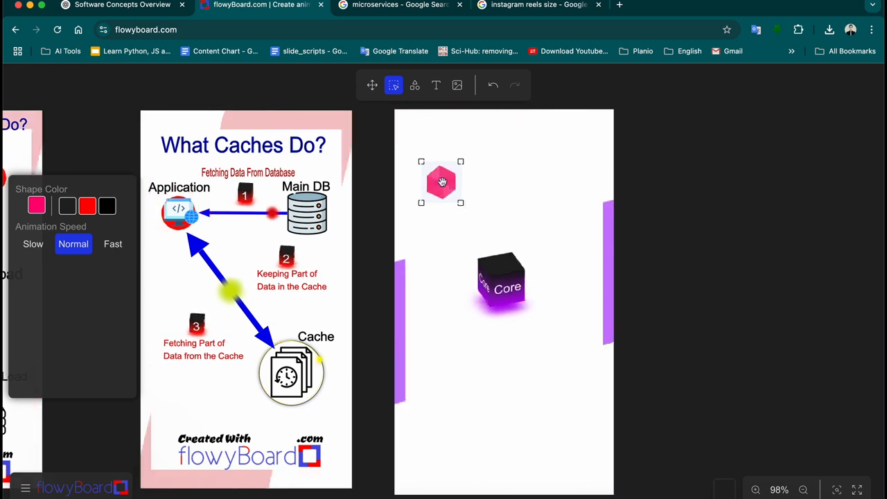
left_click(714, 226)
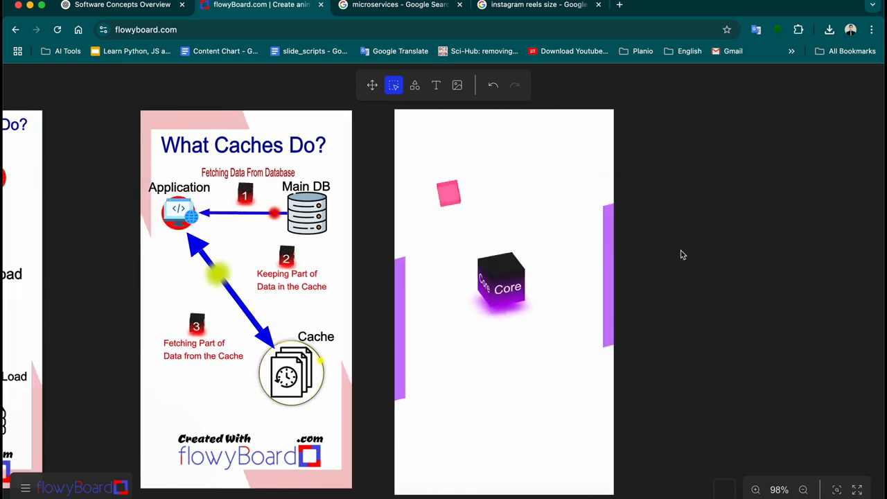
left_click(448, 195)
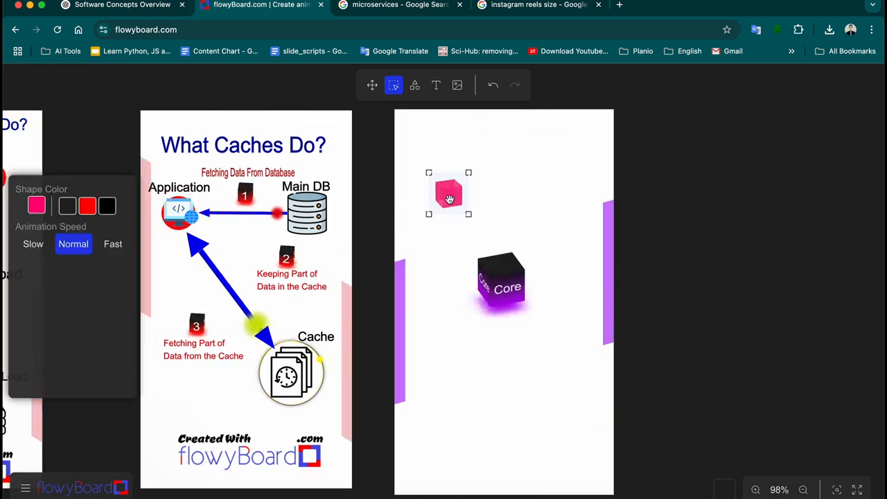
left_click(701, 263)
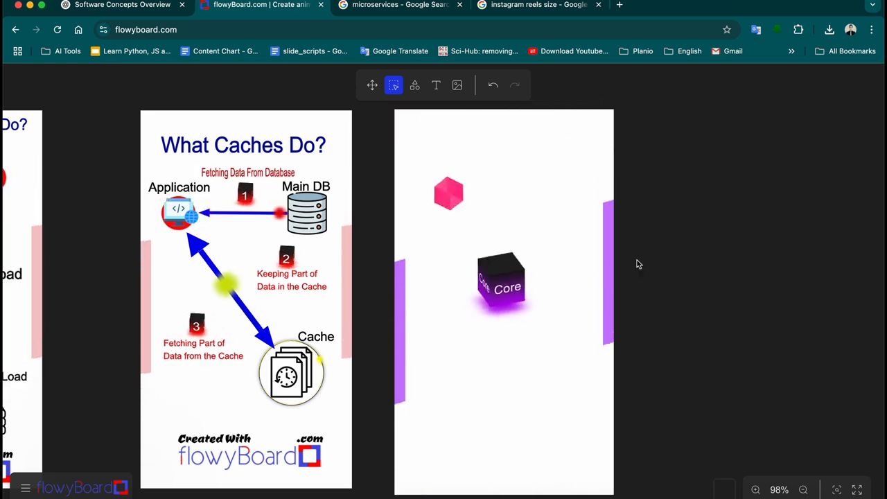
left_click(414, 85)
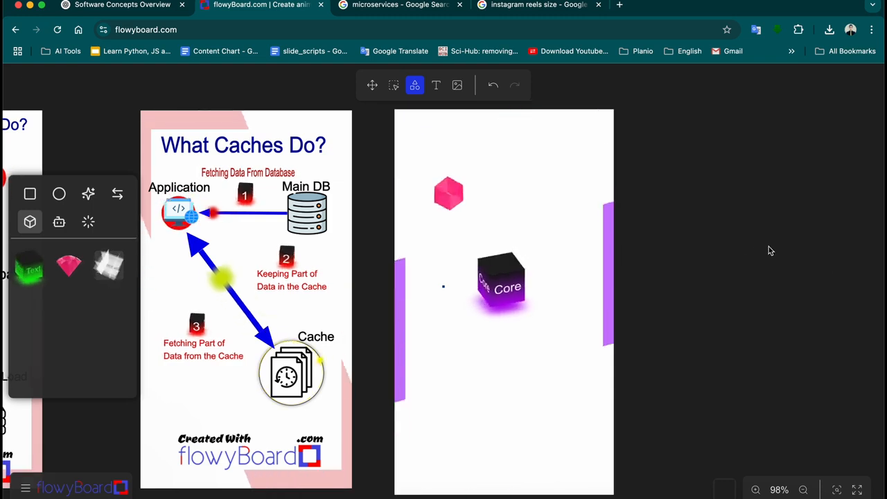
Draw a new cube beside the card, colour it dark blue, and place it next to the pink cube
mouse_move(706, 236)
left_mouse_down()
mouse_move(749, 278)
mouse_move(742, 272)
left_mouse_up()
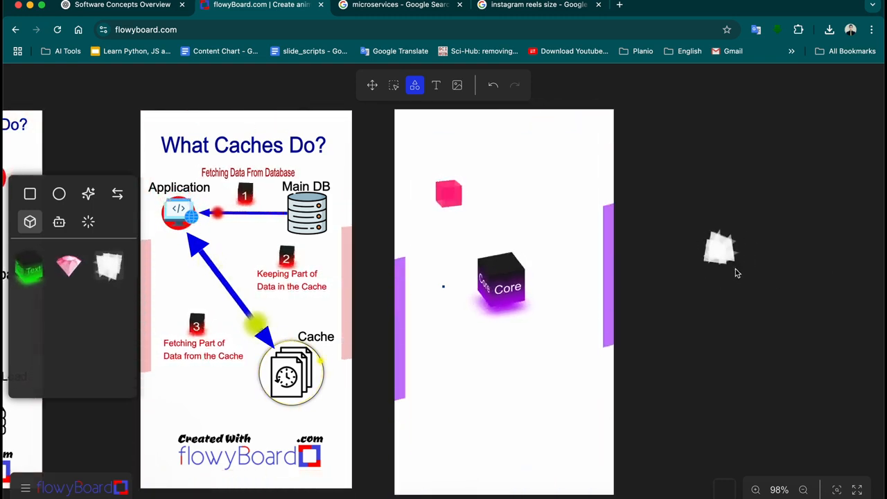
left_click(395, 88)
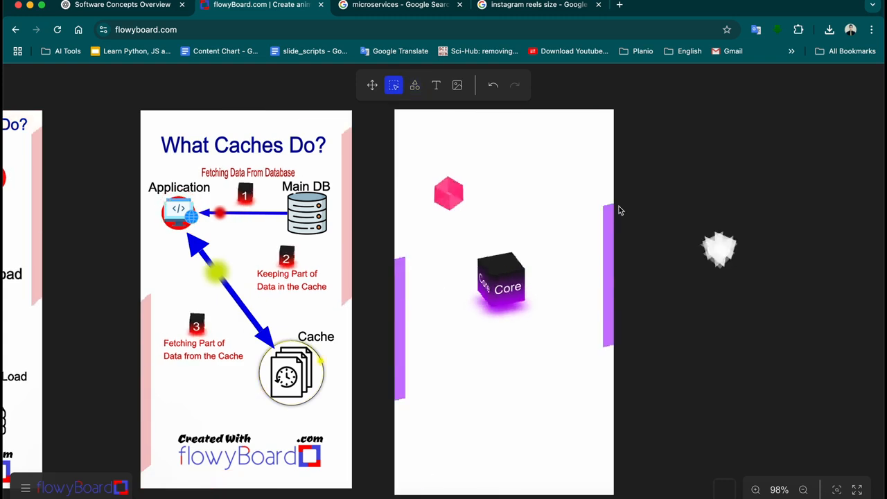
left_click(718, 254)
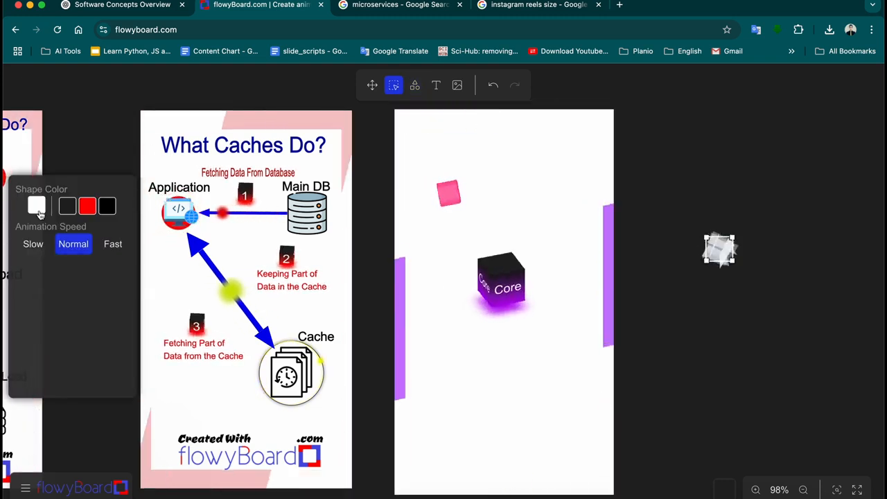
left_click(37, 210)
left_click(108, 270)
left_click(111, 335)
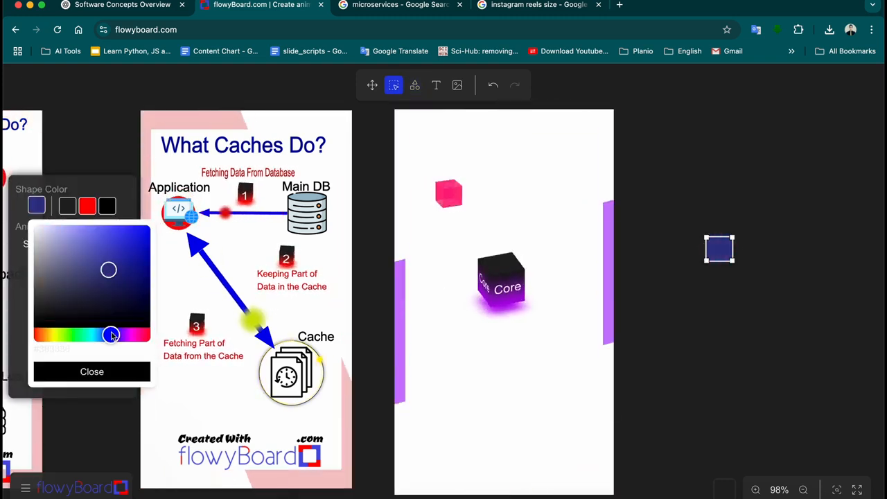
mouse_move(94, 338)
left_mouse_down()
mouse_move(80, 336)
mouse_move(110, 337)
left_mouse_up()
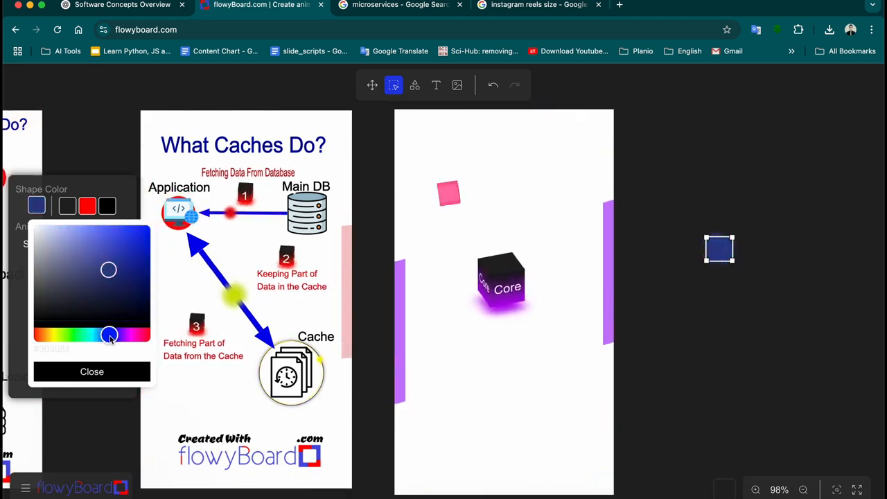
left_click_drag(719, 250, 529, 178)
left_click(668, 238)
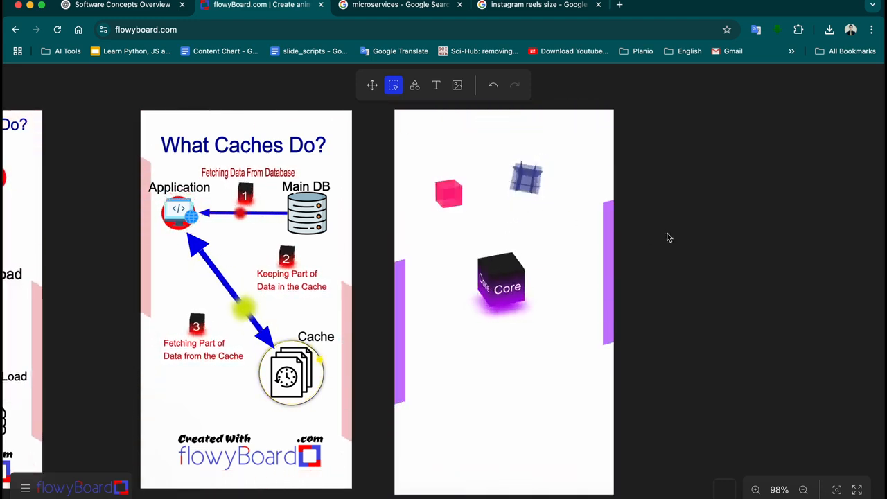
Draw a white glass 3D cube preset on the canvas right of the slide
left_click(414, 84)
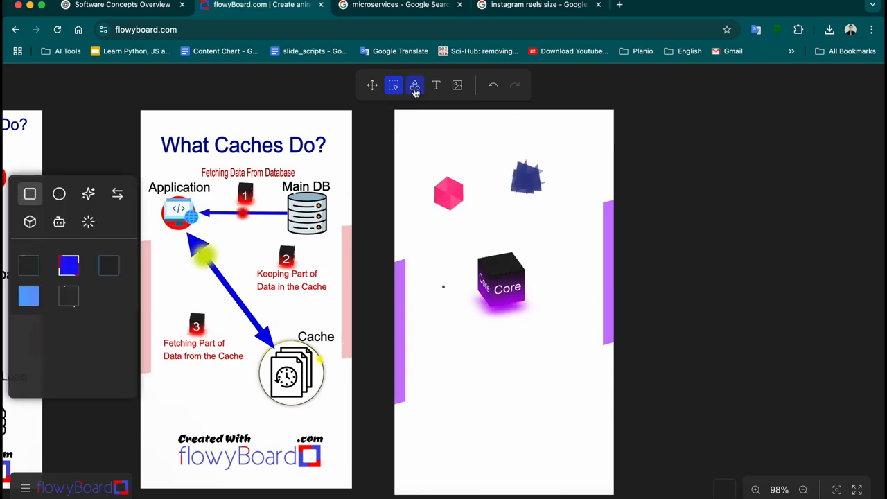
left_click(31, 224)
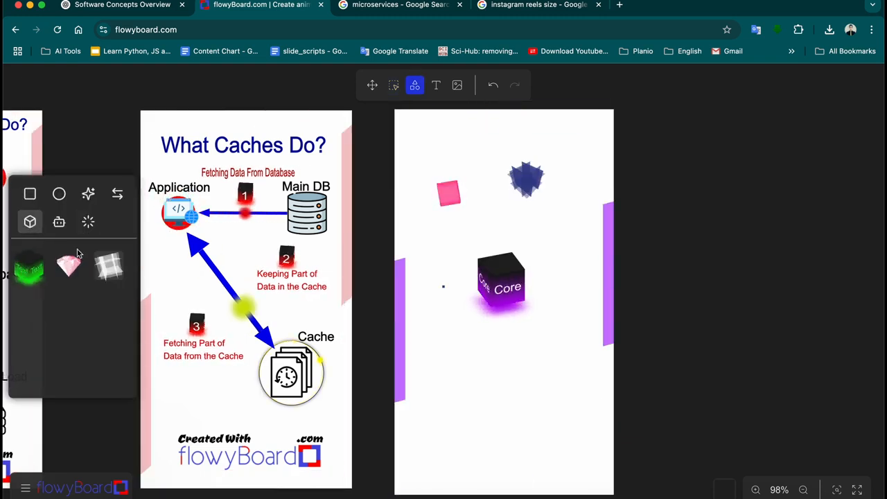
left_click(60, 223)
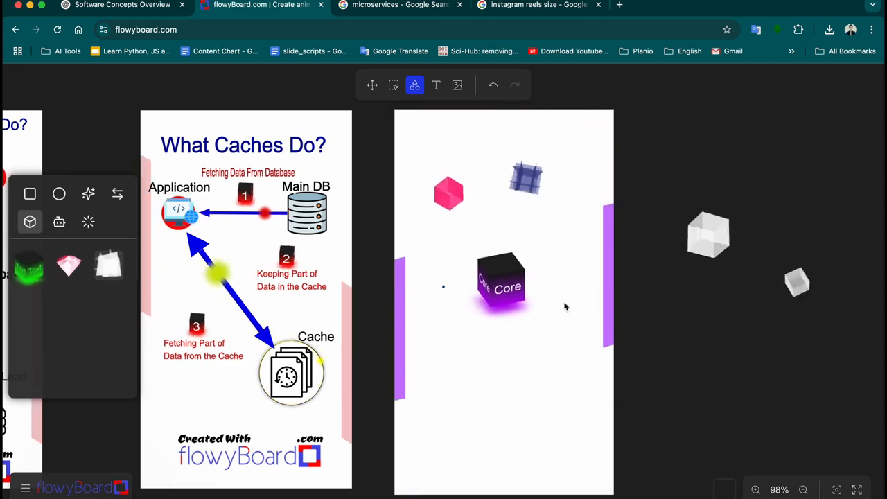
left_click_drag(662, 300, 715, 337)
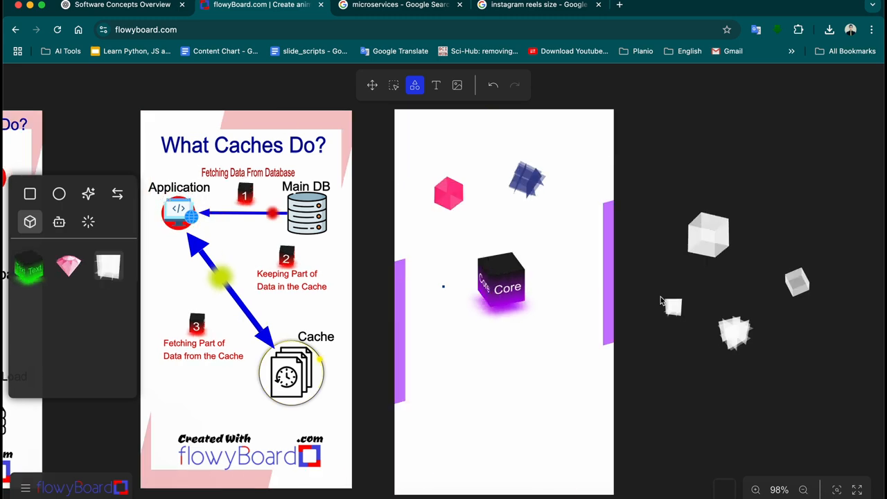
left_click(393, 86)
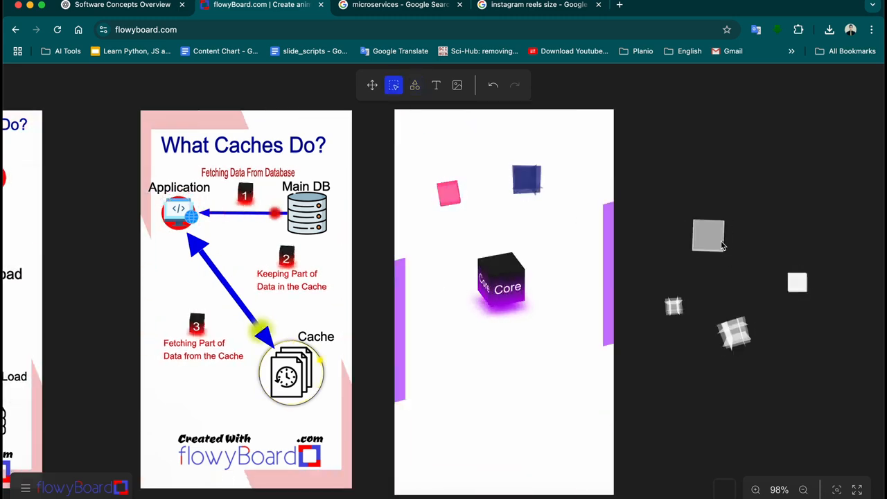
Recolour the large white cube green and the small cube yellow with the hue slider
left_click(708, 234)
left_click(37, 206)
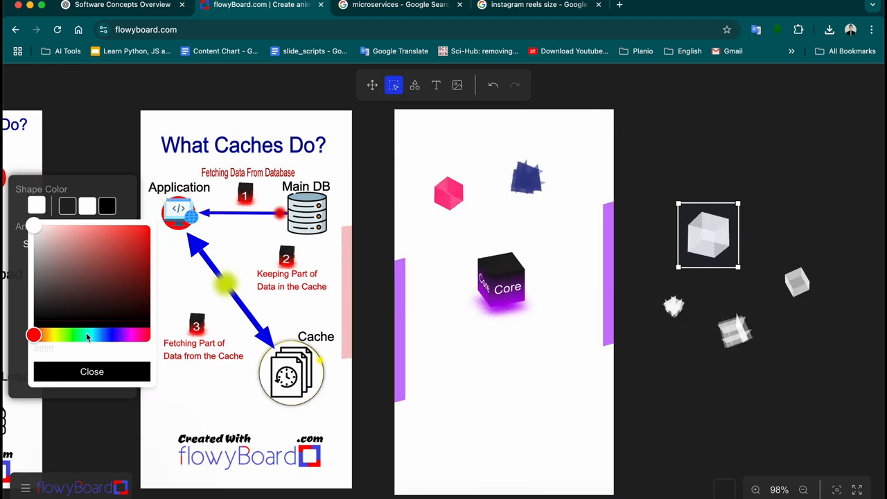
left_click_drag(74, 337, 83, 336)
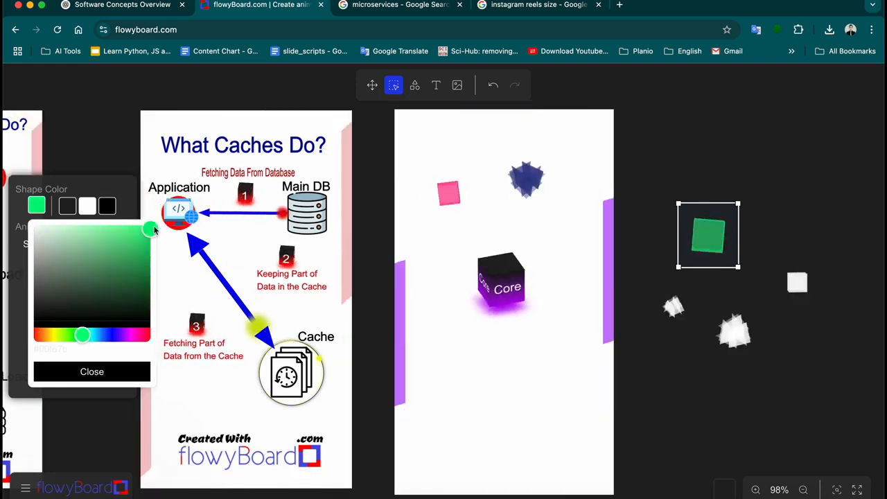
left_click(109, 373)
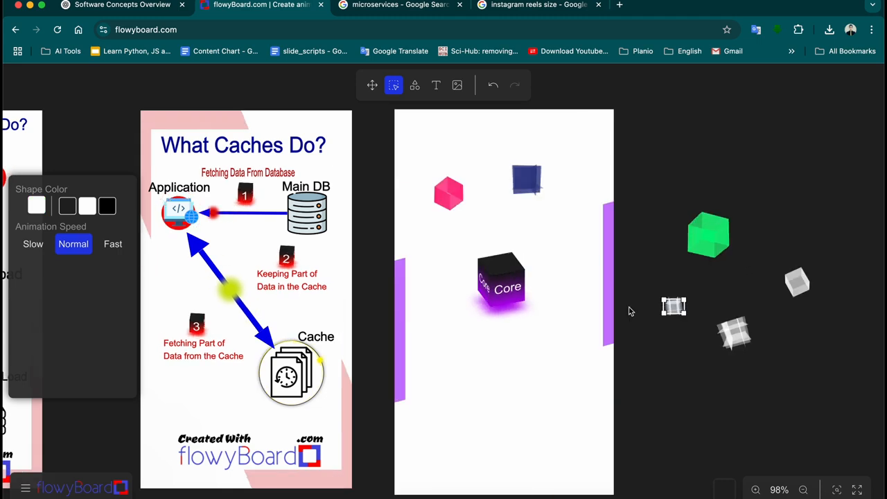
left_click(37, 206)
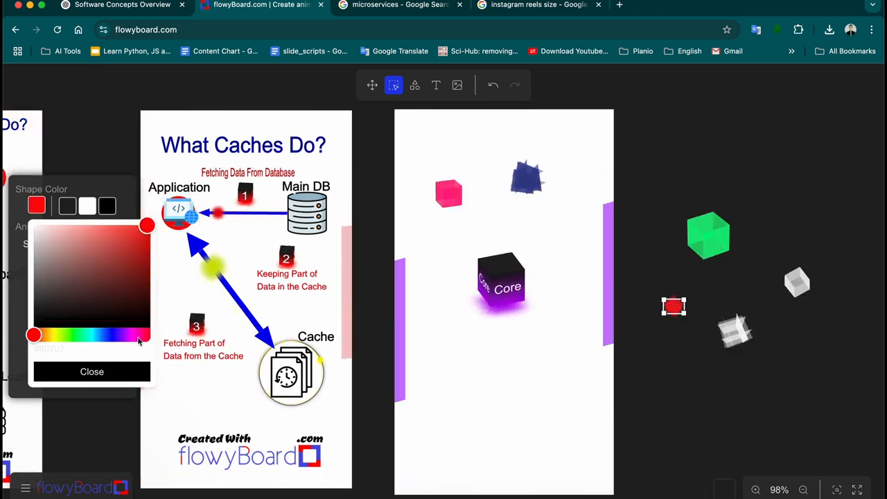
left_click_drag(56, 340, 52, 339)
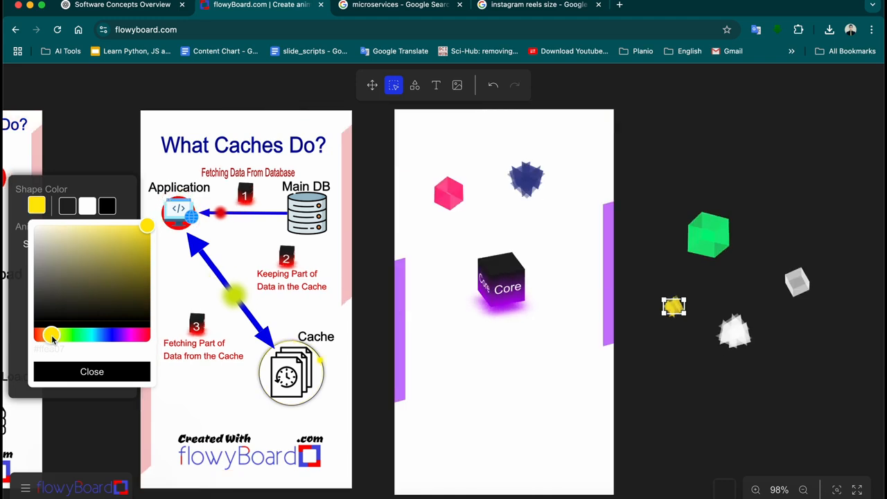
left_click(114, 371)
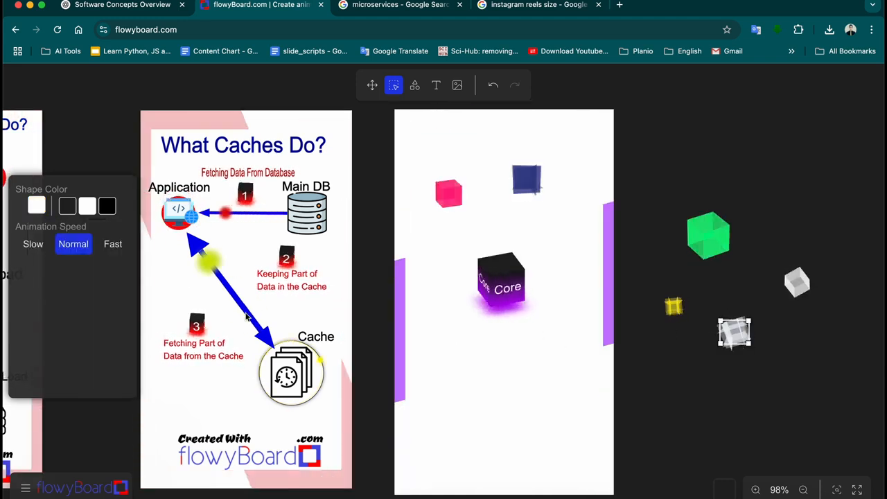
Turn the lower cube a dark teal shade
left_click(36, 206)
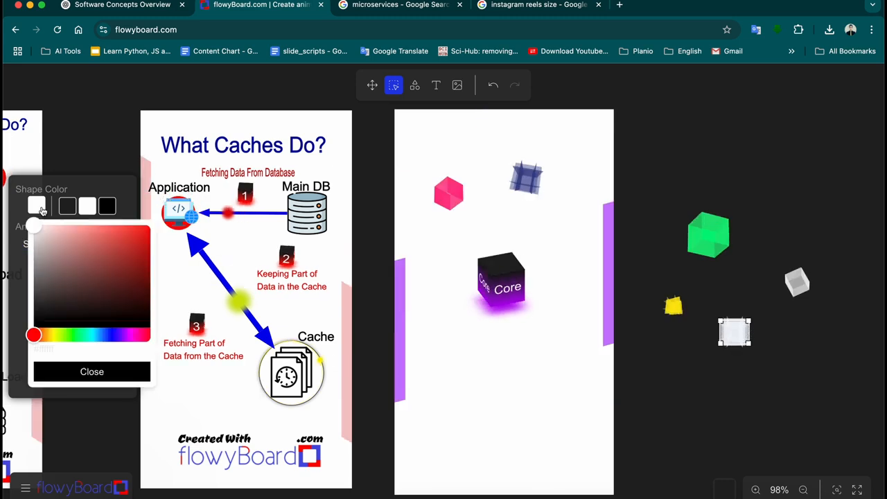
left_click(105, 267)
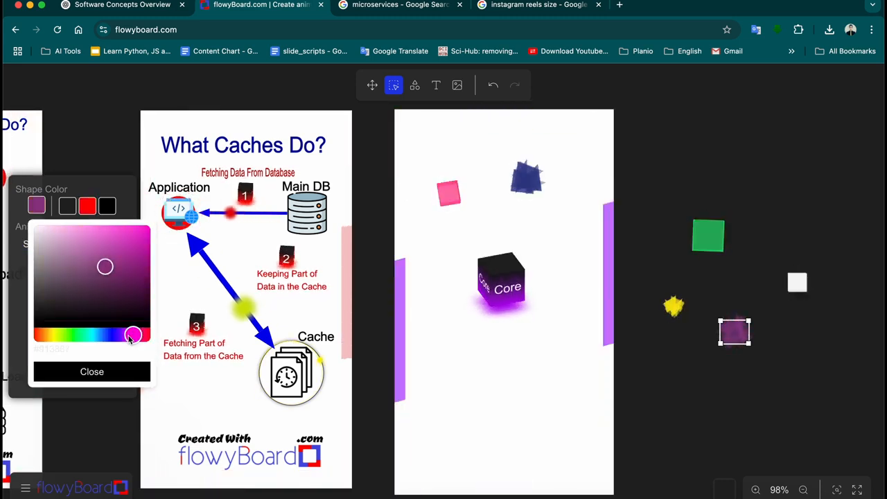
left_click_drag(129, 337, 92, 341)
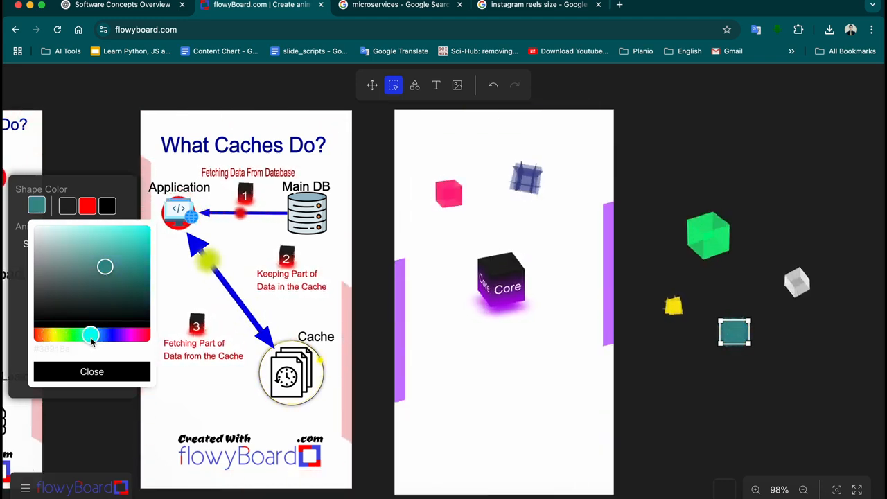
left_click_drag(146, 237, 154, 226)
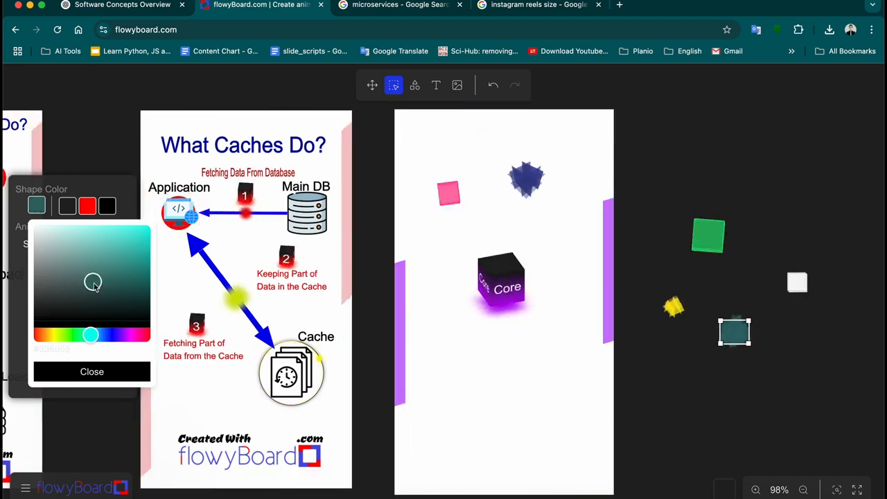
left_click(92, 372)
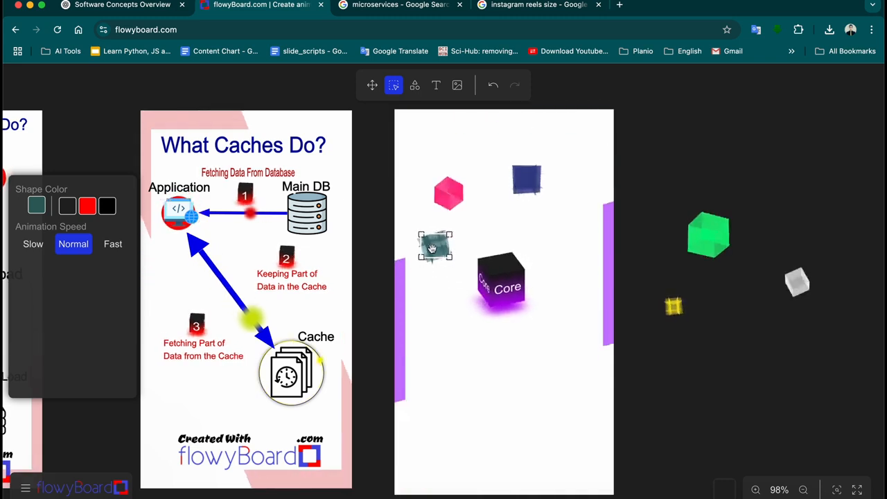
Place teal below-right, green upper-right and yellow left of Core, and raise Core slightly
left_click_drag(432, 248, 440, 252)
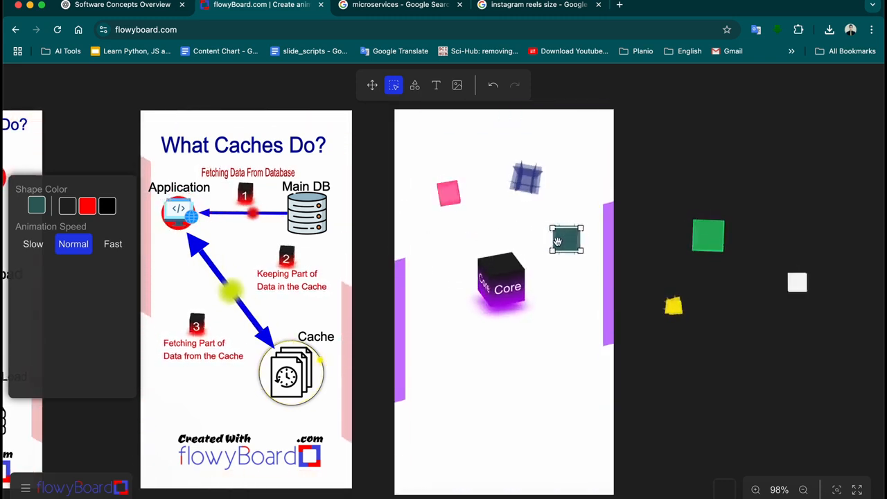
left_click_drag(557, 239, 565, 230)
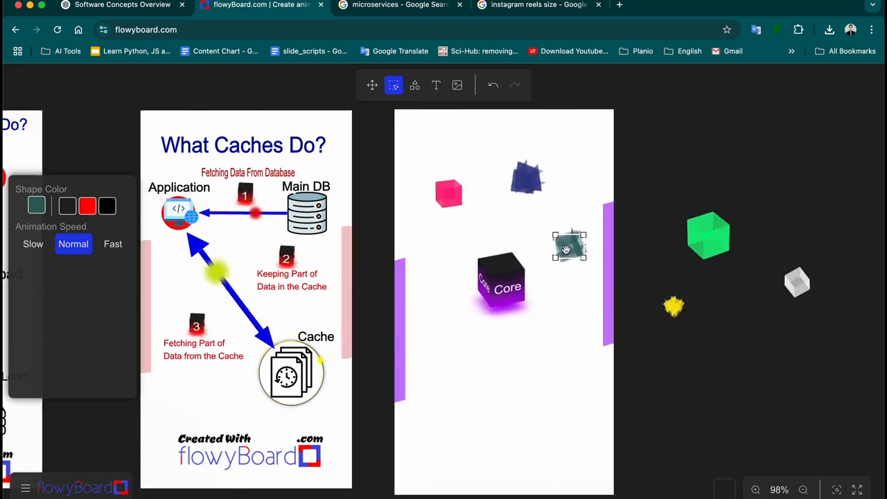
left_click_drag(565, 350, 552, 358)
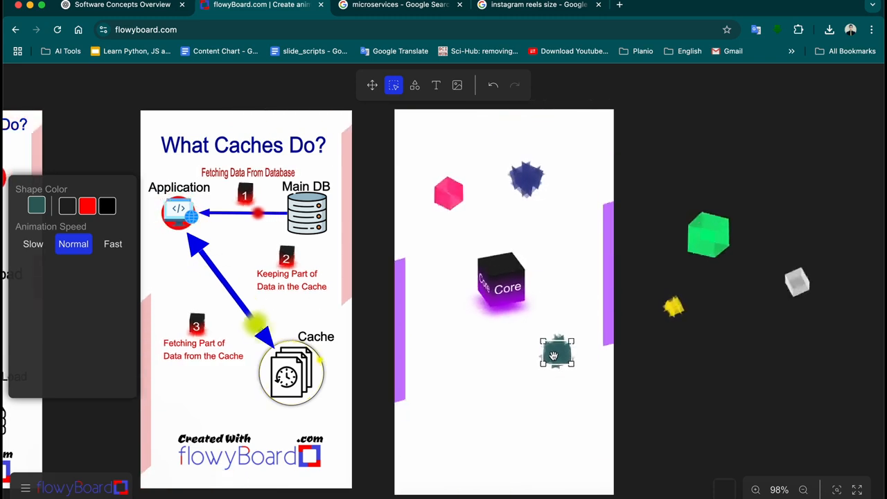
left_click(675, 308)
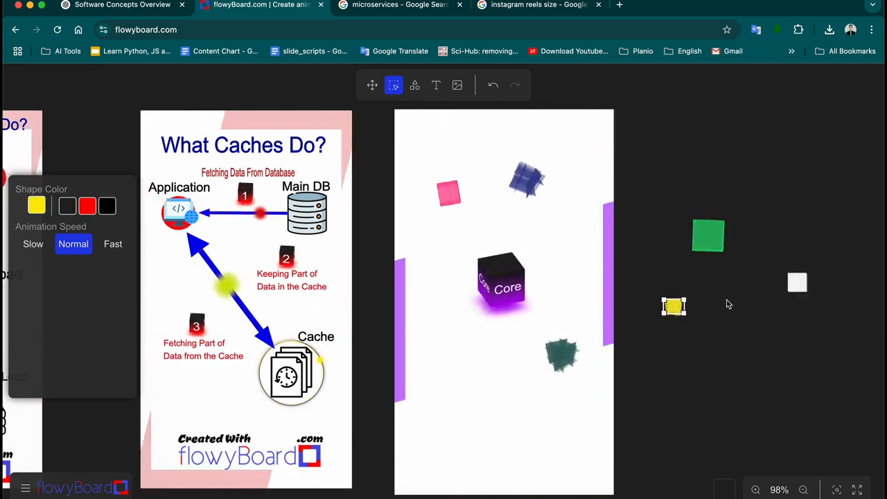
left_click_drag(598, 261, 567, 242)
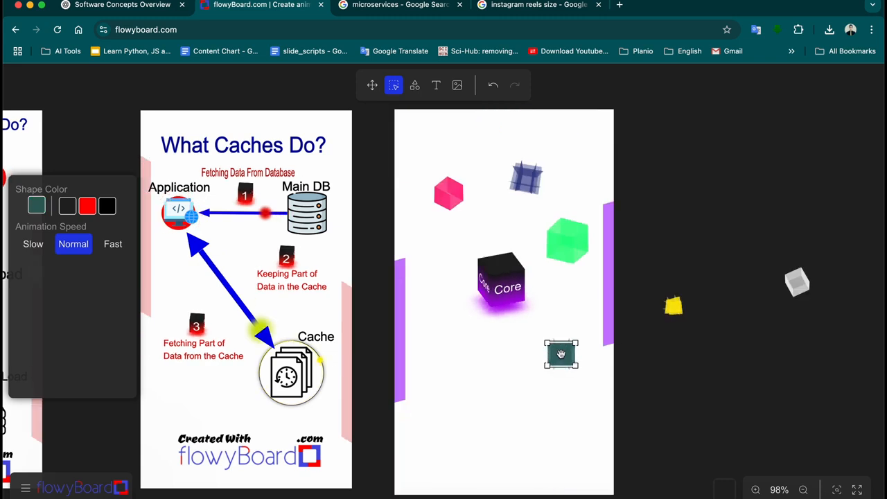
left_click_drag(562, 354, 562, 340)
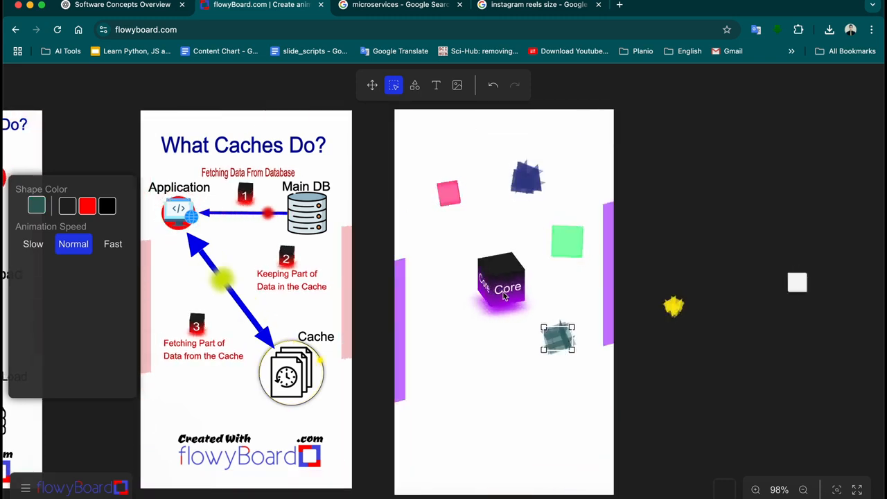
left_click_drag(504, 296, 501, 273)
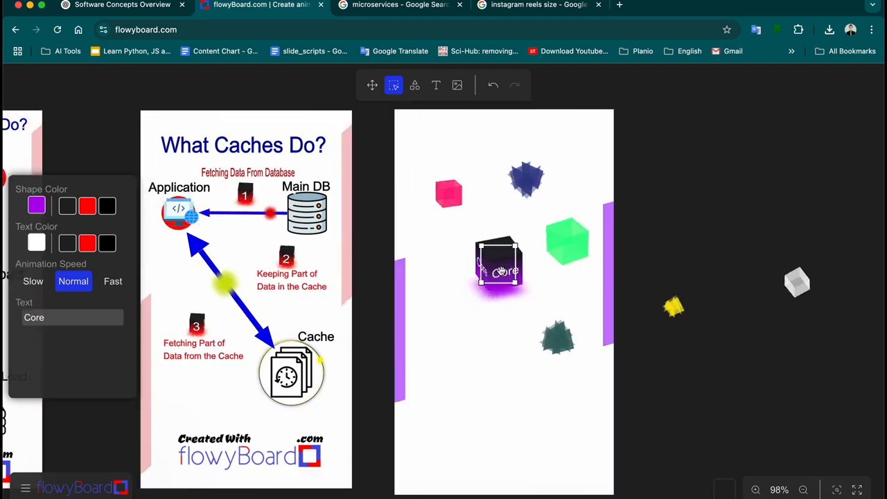
left_click_drag(558, 338, 559, 323)
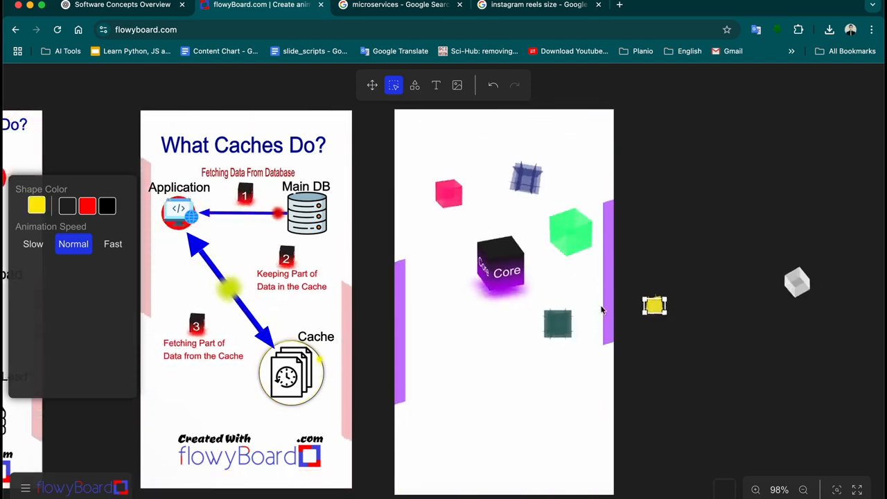
left_click_drag(654, 306, 427, 272)
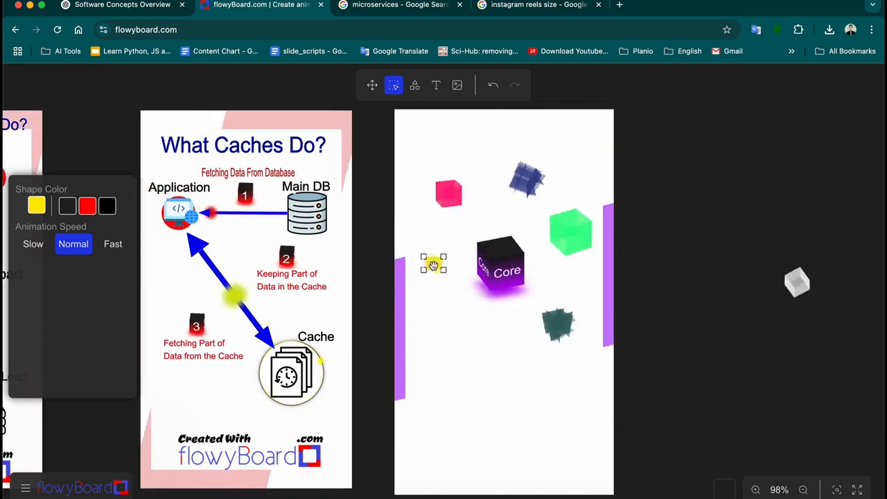
left_click_drag(794, 286, 743, 315)
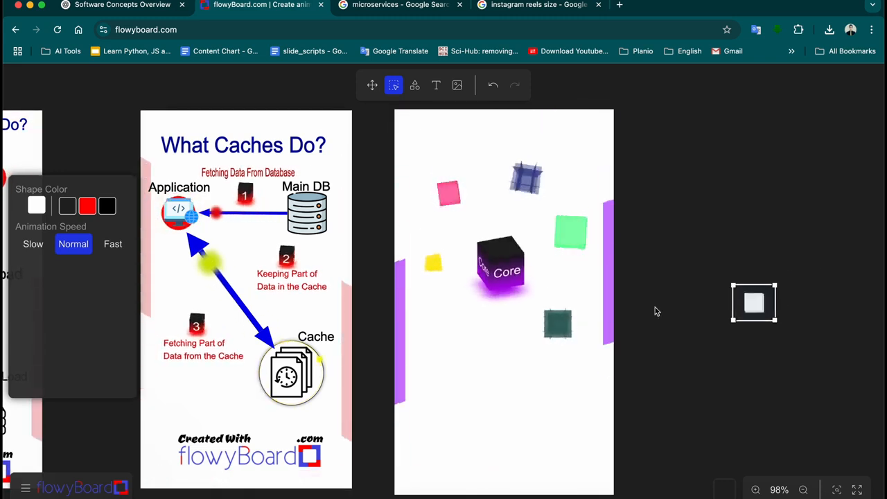
left_click(36, 205)
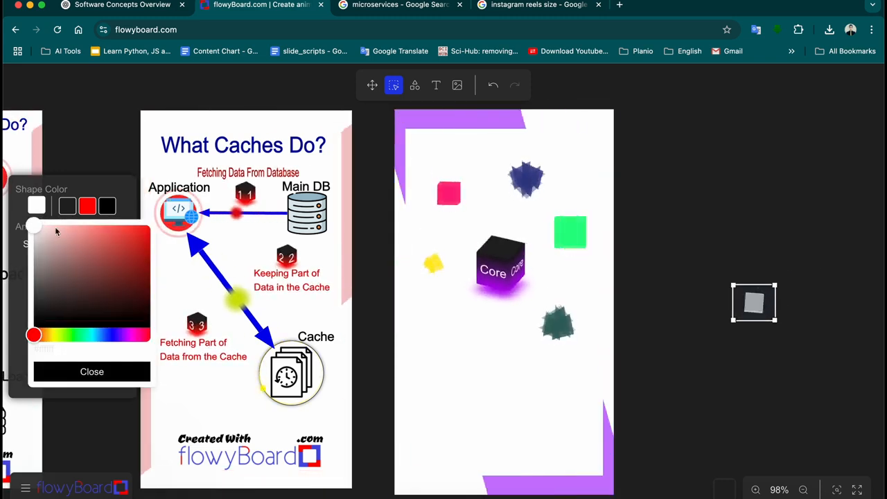
left_click(86, 205)
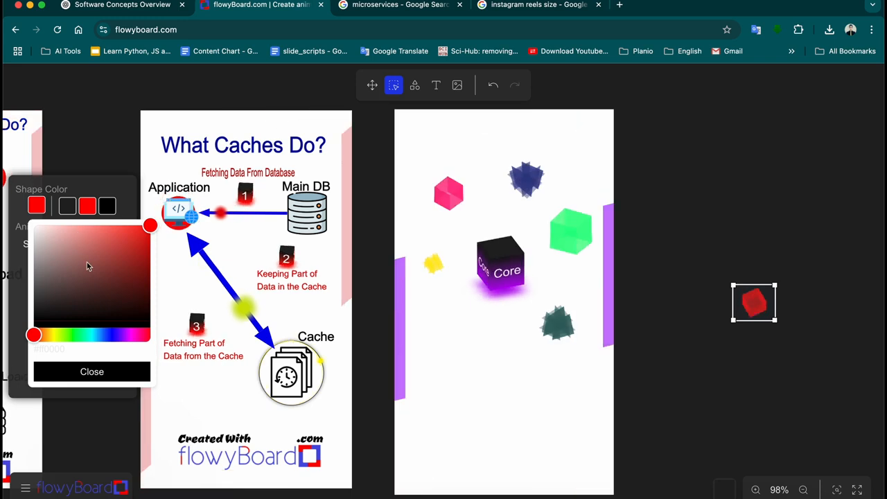
left_click(94, 371)
left_click_drag(756, 310, 453, 328)
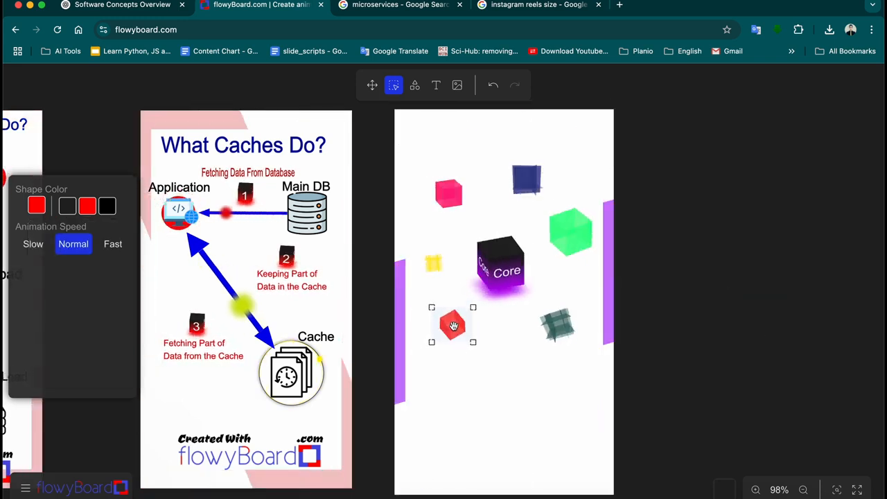
left_click(728, 312)
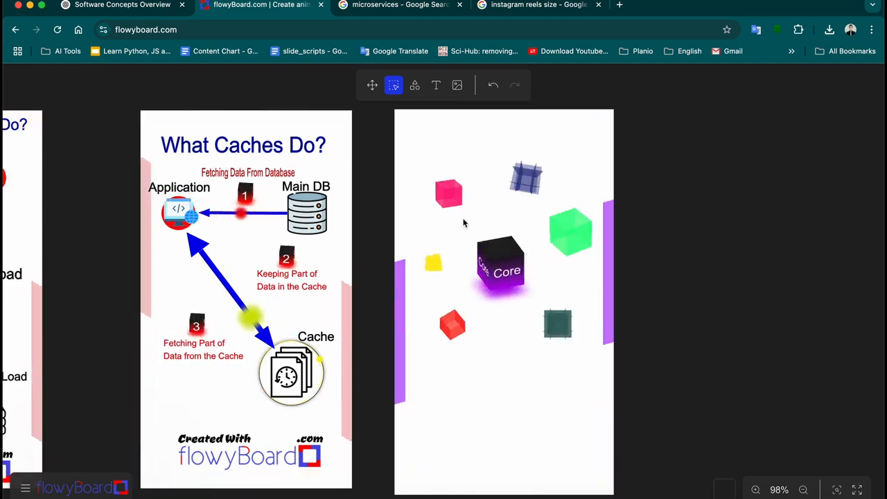
left_click(502, 261)
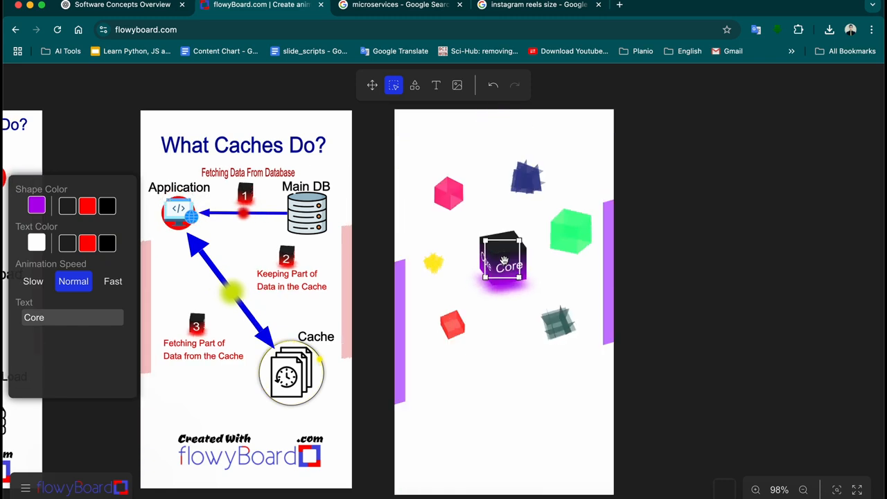
left_click(661, 266)
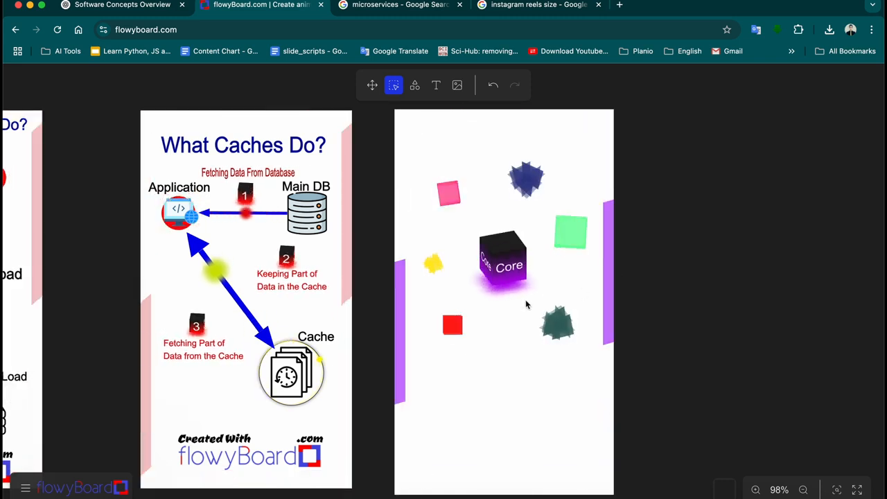
left_click(461, 323)
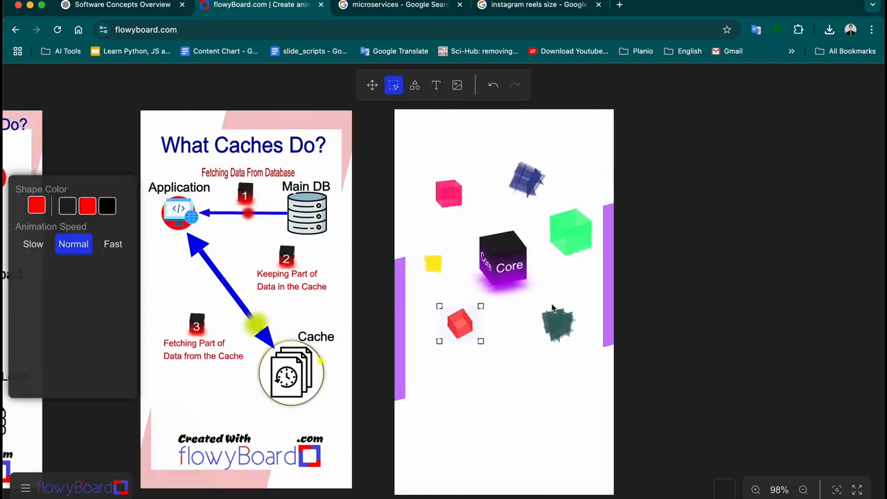
Deselect the red cube and bring up the shapes and arrows collection for a curved connector
left_click(682, 270)
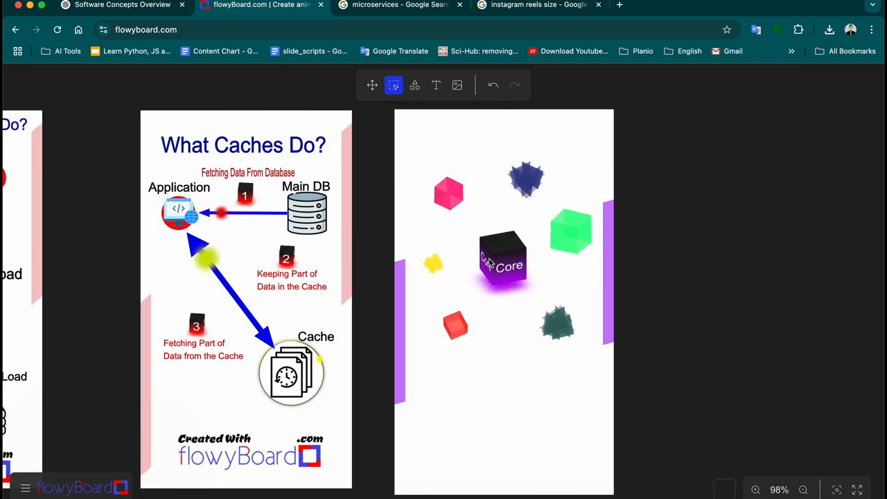
left_click(415, 85)
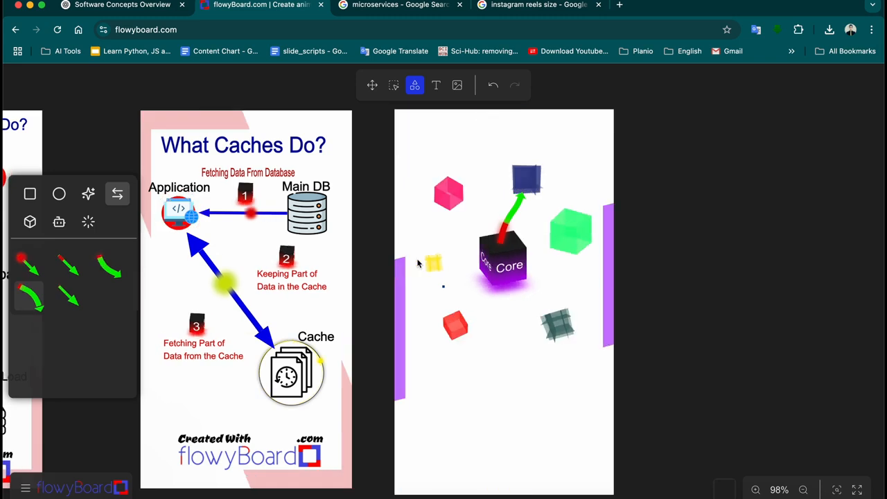
Drag the arrow's lower handle into Core and its upper handle up to the dark blue cube
left_click(394, 87)
left_click(503, 197)
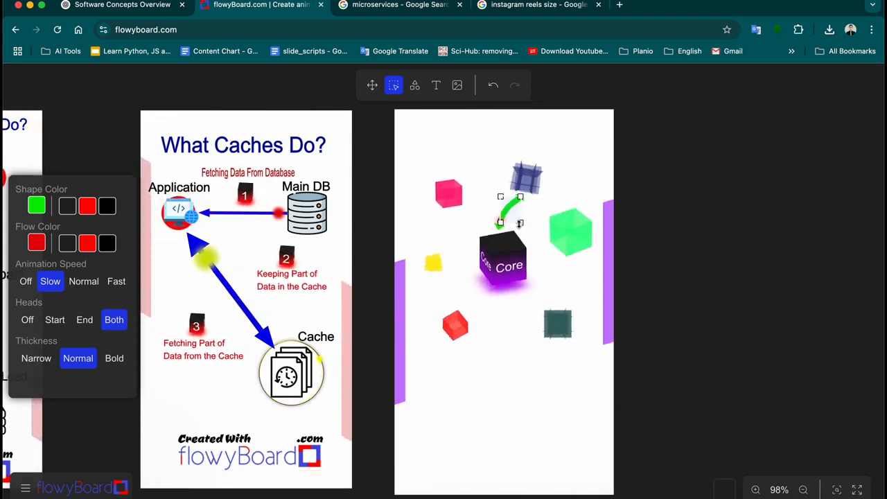
left_click_drag(519, 224, 513, 241)
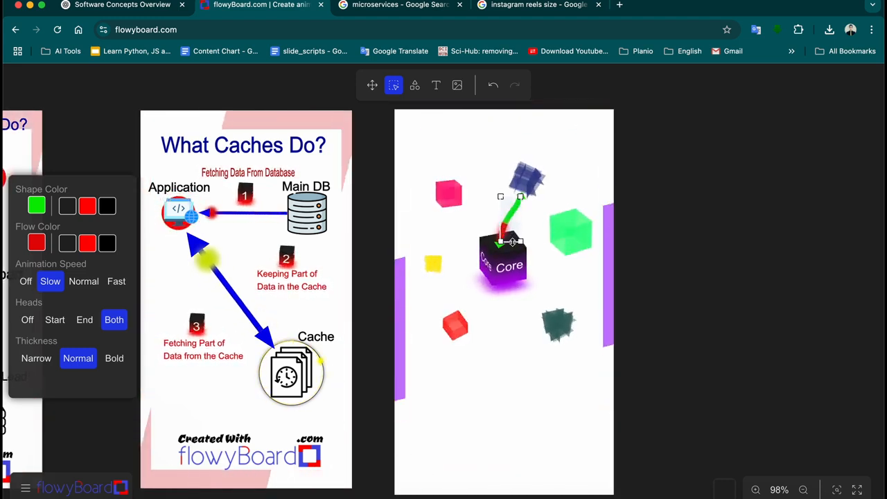
left_click_drag(520, 197, 524, 177)
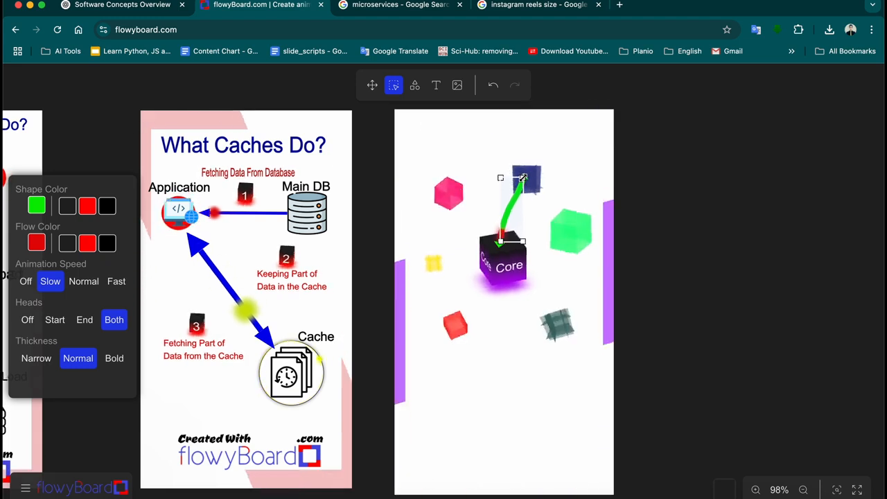
left_click(527, 178)
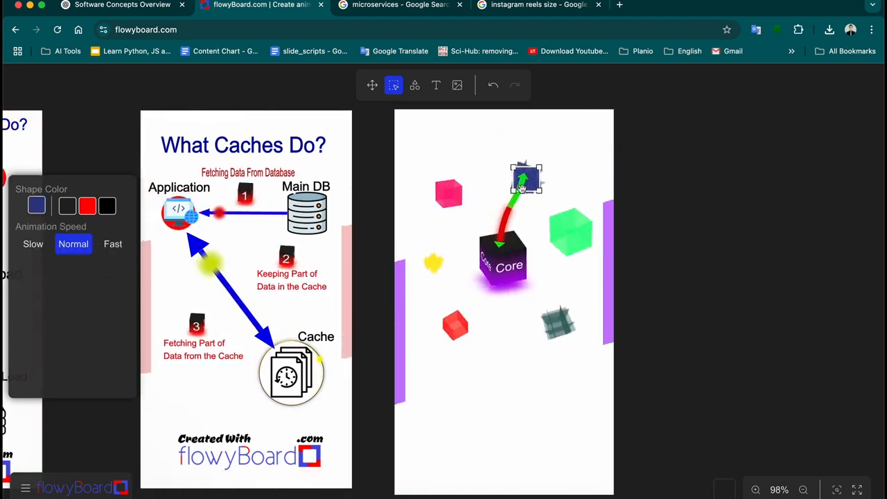
key("Delete")
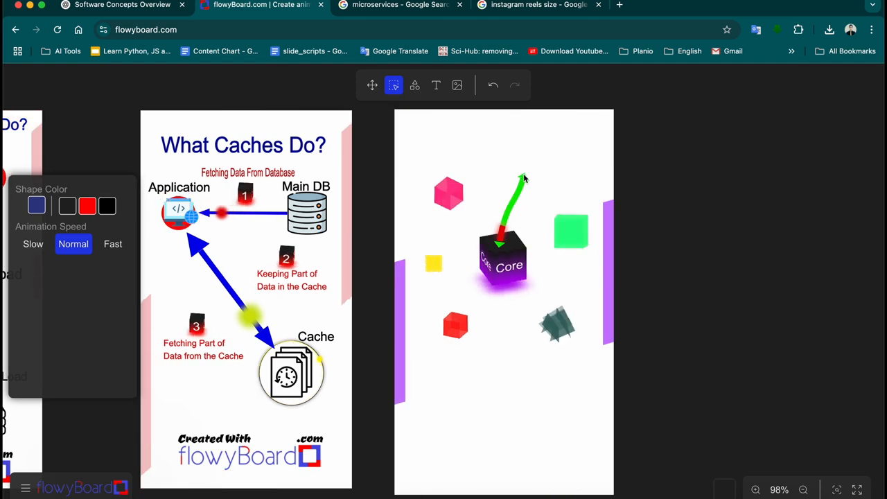
key("cmd+v")
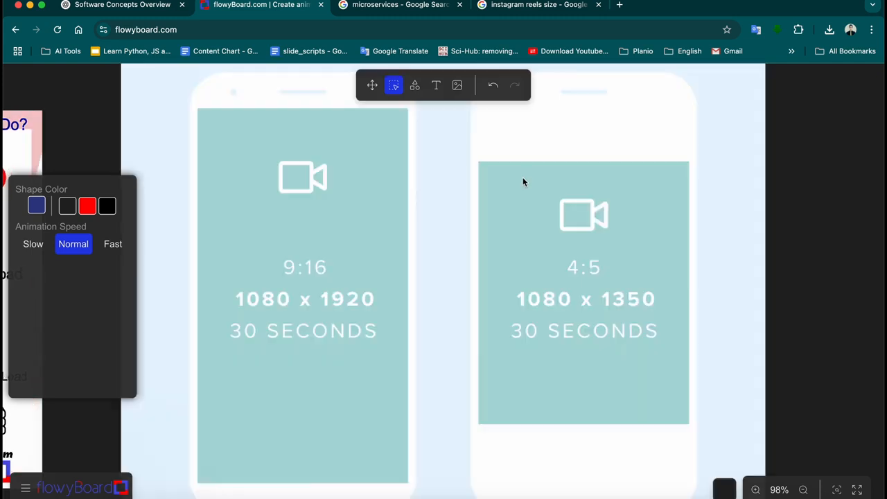
key("super+z")
key("super+z")
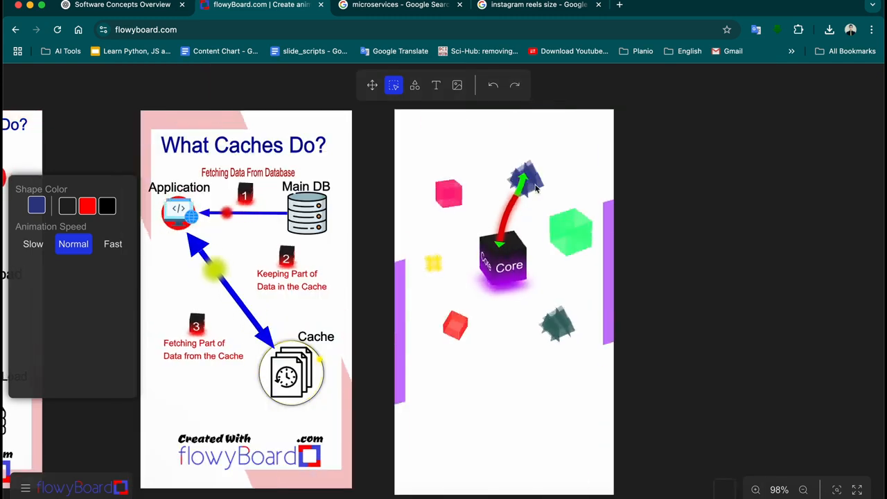
left_click(527, 181)
key("Delete")
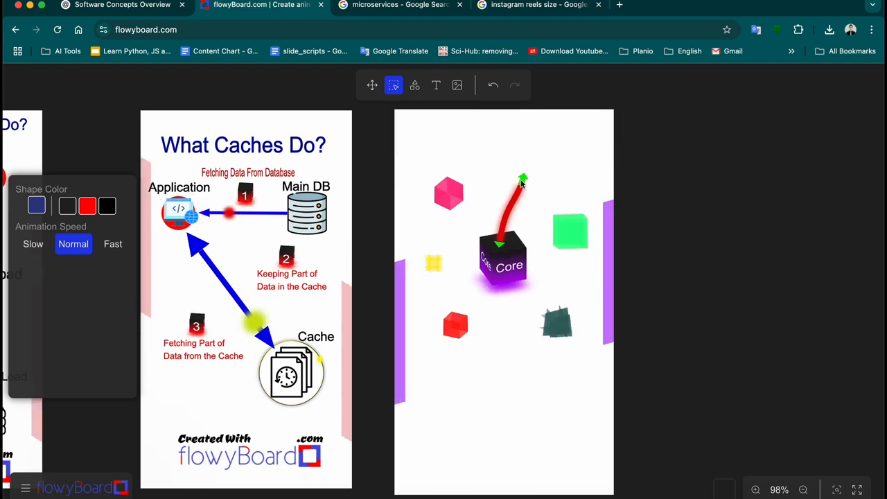
key("super+v")
left_click(528, 211)
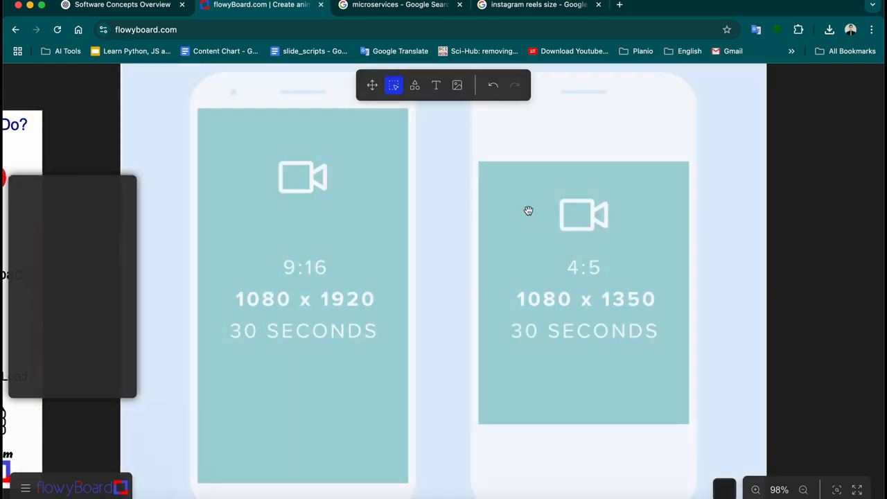
key("Delete")
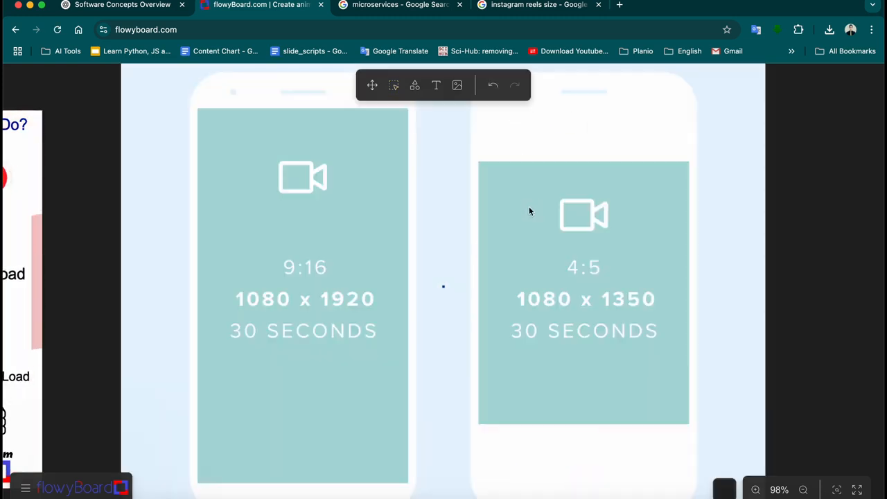
left_click(393, 88)
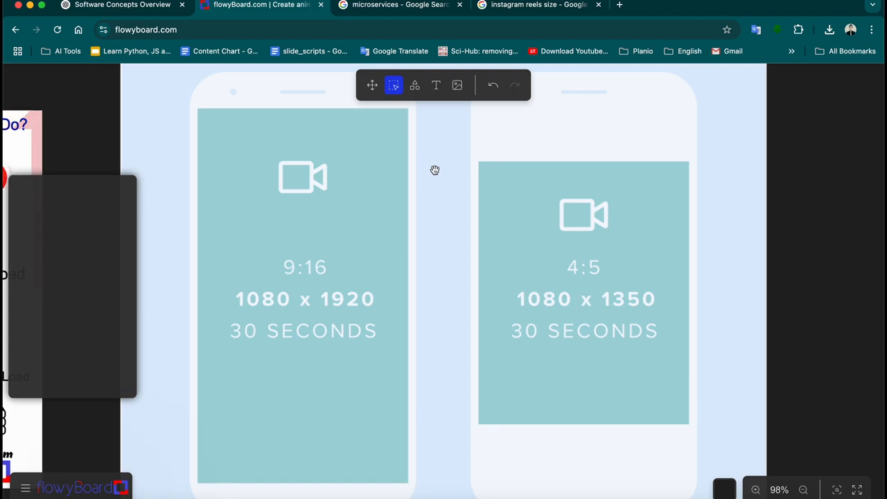
key("Delete")
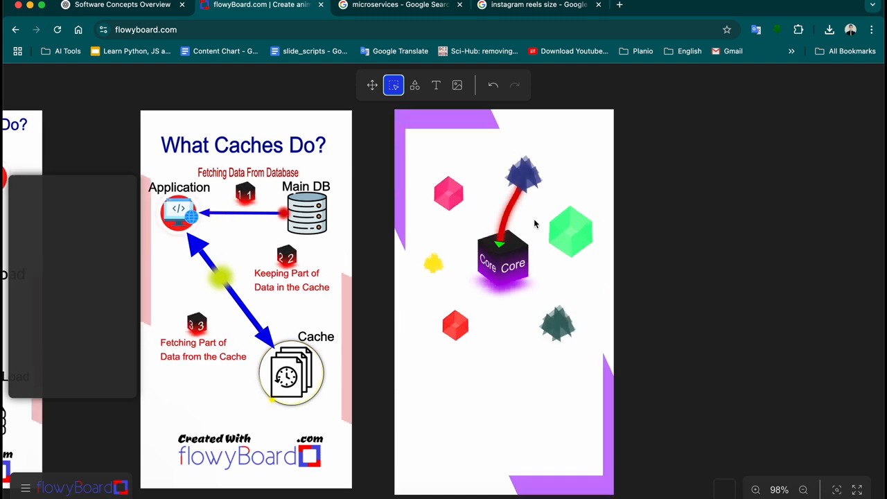
Pull the arrow's lower end up to Core's top edge, then check it
left_click(513, 202)
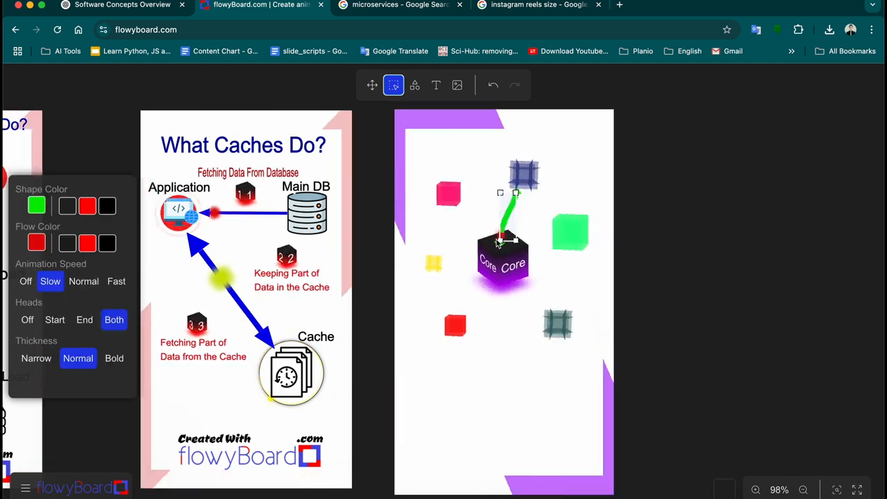
left_click_drag(516, 240, 515, 225)
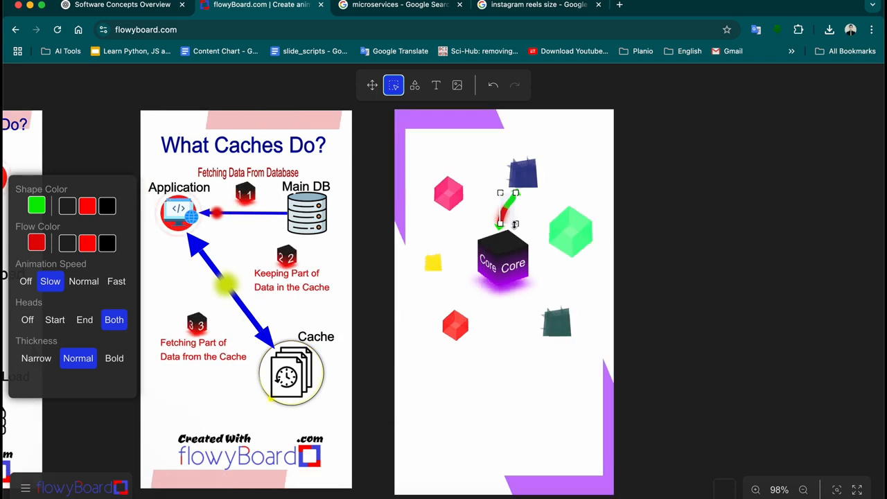
left_click(638, 222)
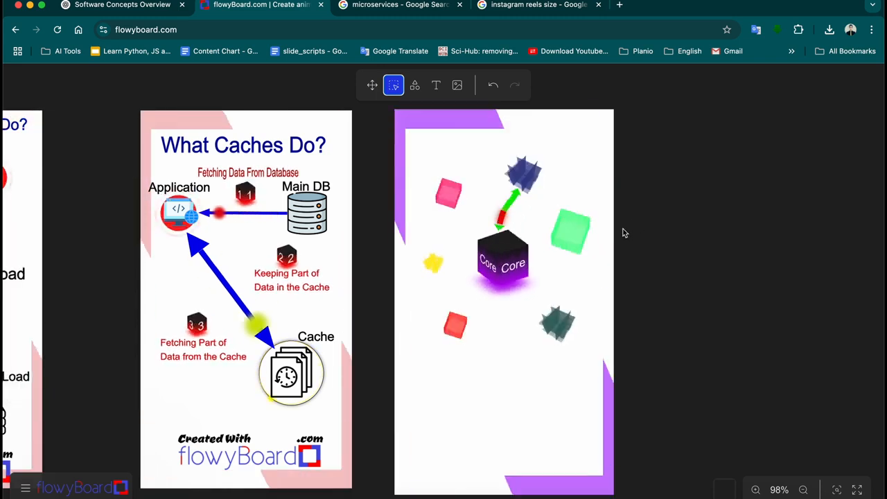
left_click(509, 208)
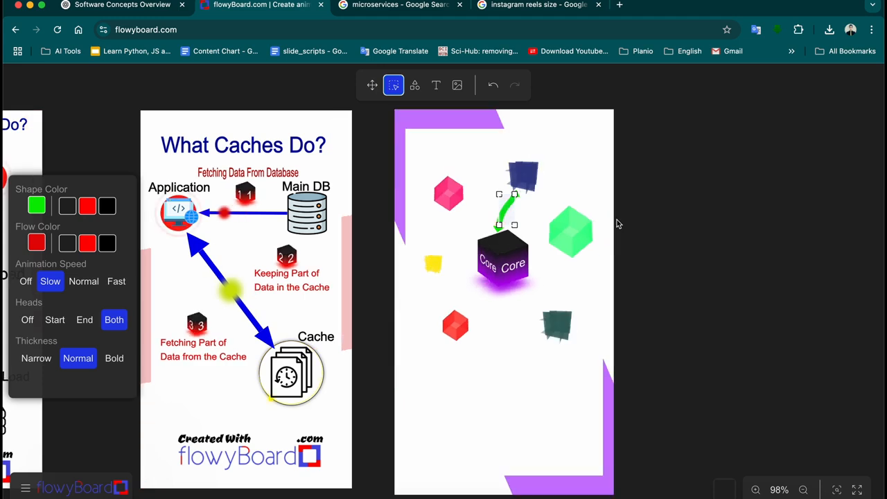
left_click(662, 223)
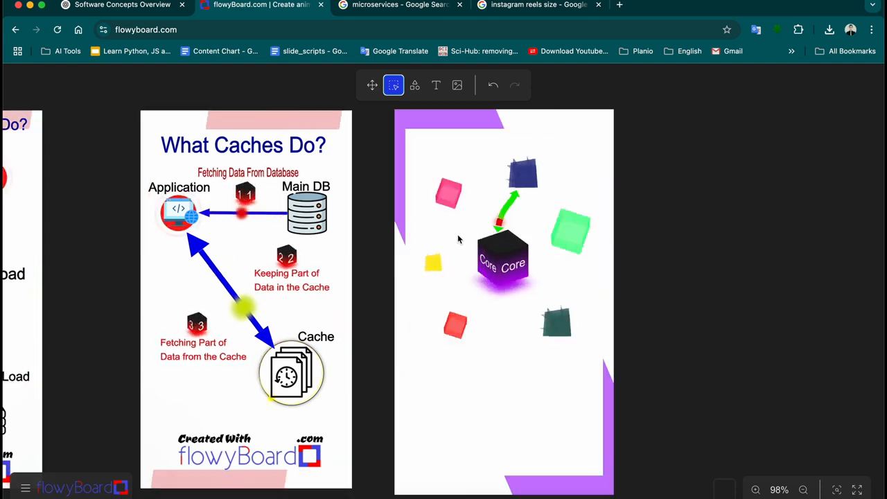
Apply the dark grey swatch to the blue, pink, teal and green cubes around Core
left_click(454, 202)
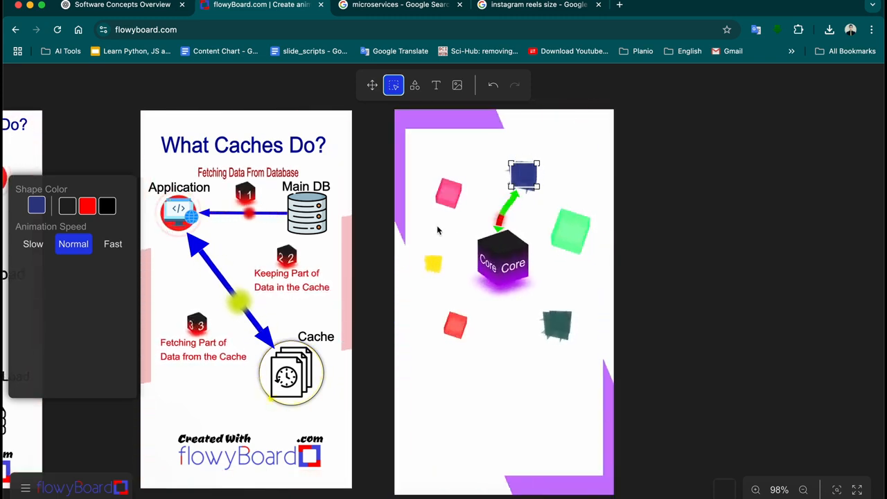
left_click(86, 206)
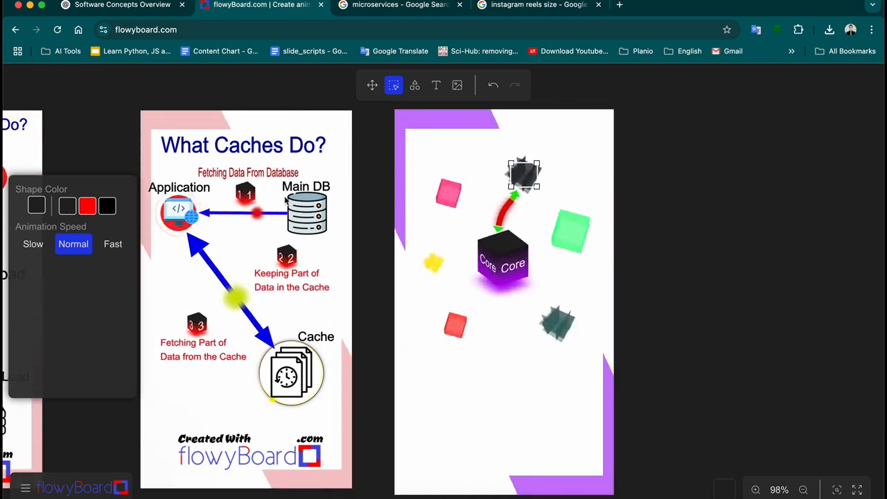
left_click(448, 192)
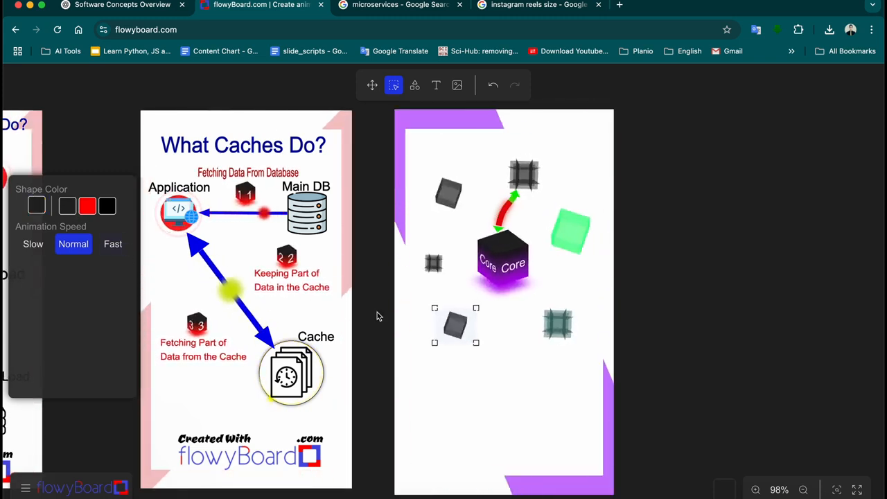
left_click(548, 327)
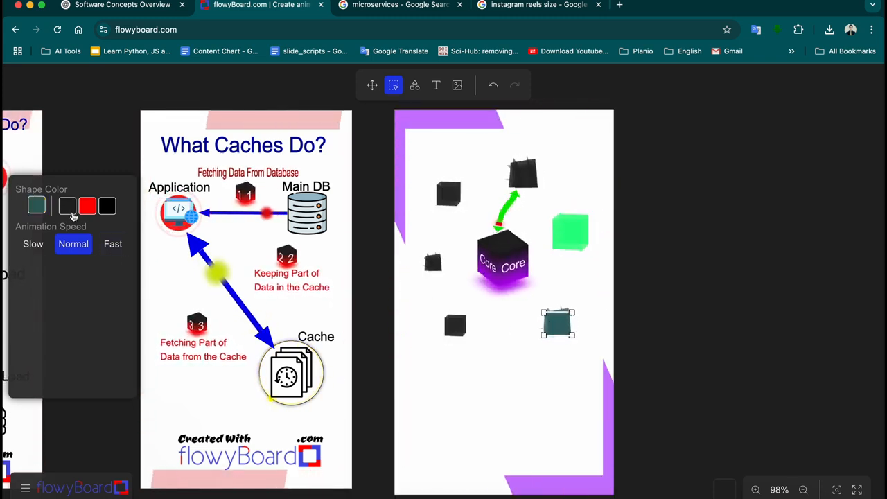
left_click(577, 235)
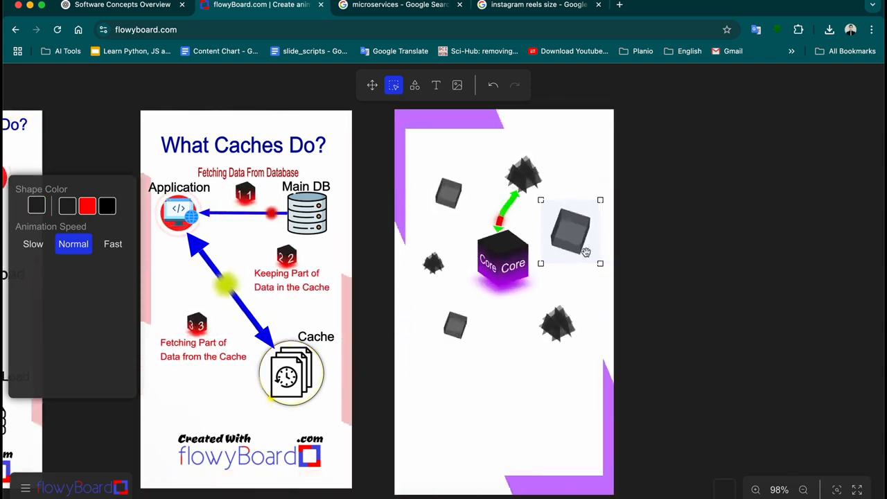
left_click(677, 272)
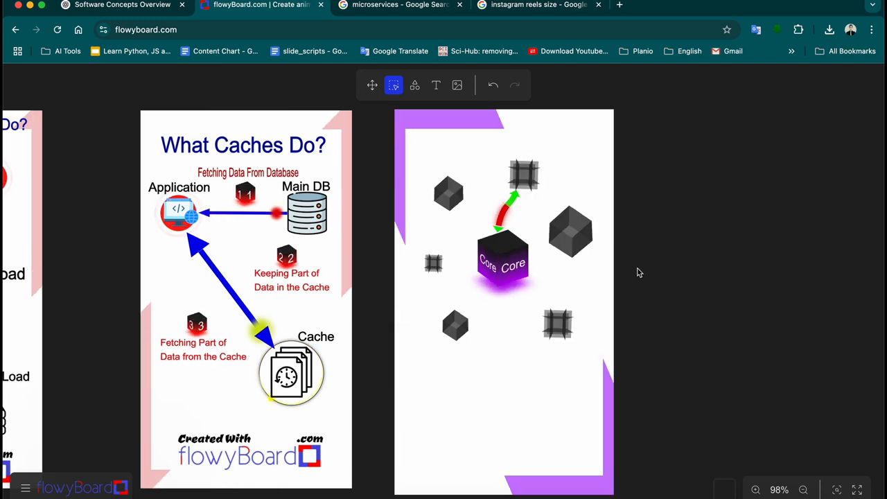
Draw curved red-green animated arrows from the upper-left, left, lower-left and lower-right cubes to Core
left_click(415, 88)
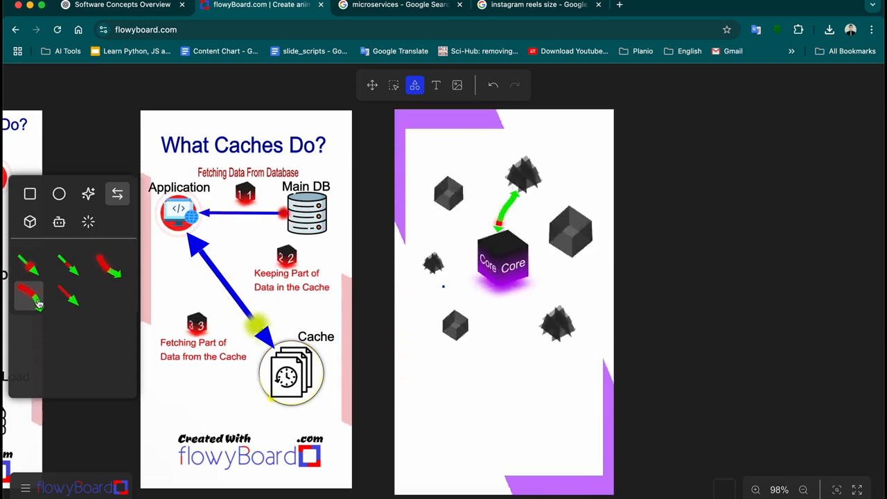
left_click(38, 303)
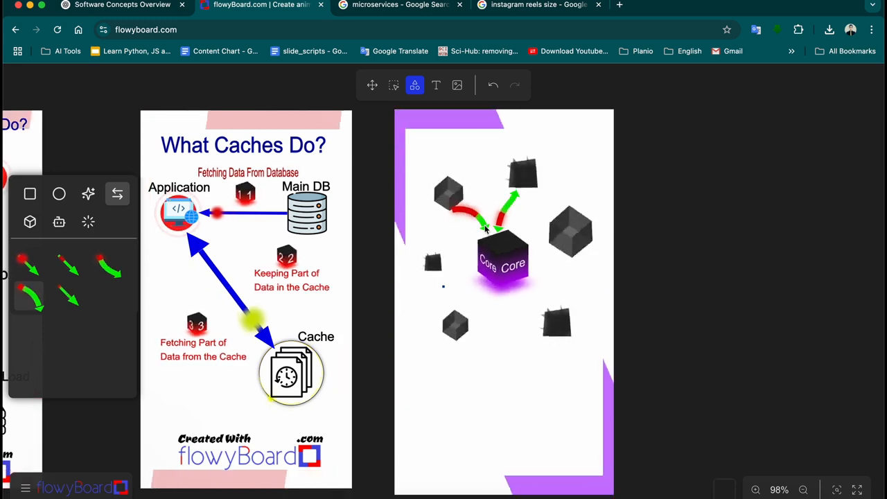
key("super+z")
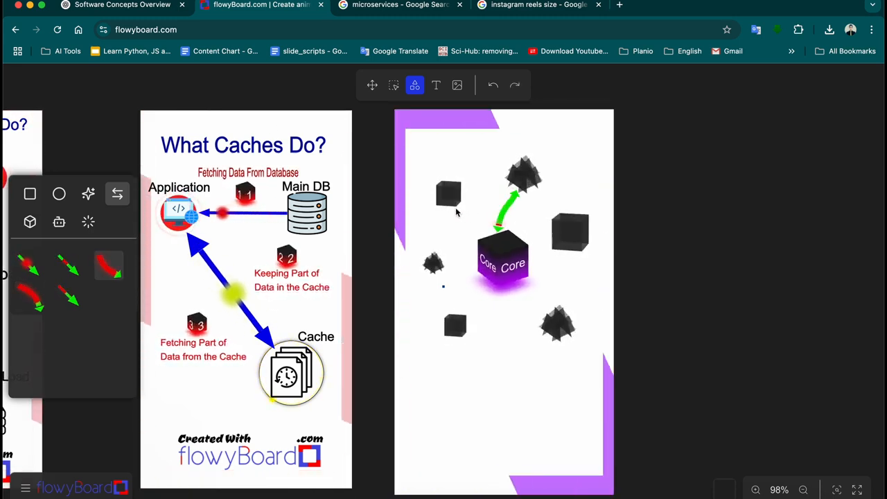
left_click_drag(456, 209, 482, 235)
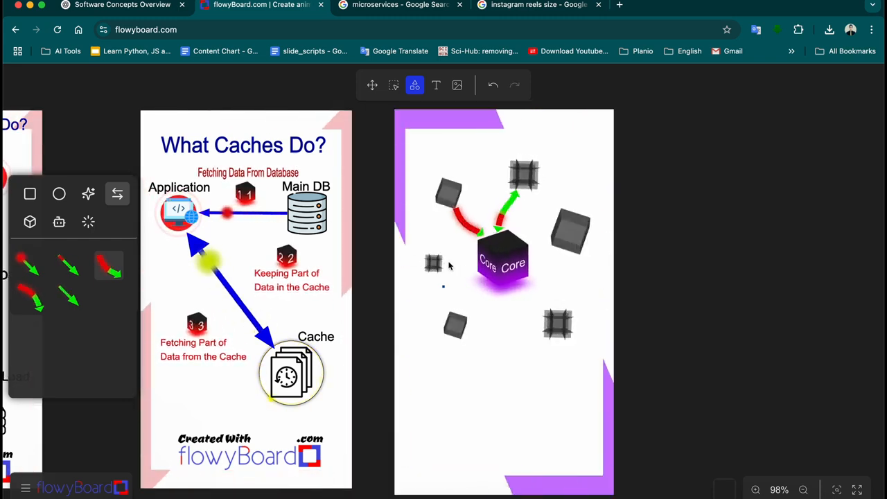
left_click_drag(434, 263, 477, 269)
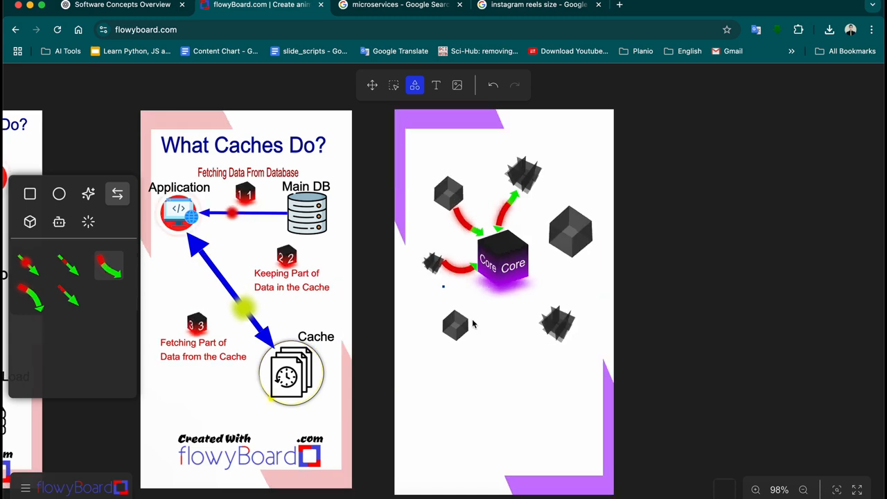
left_click_drag(472, 321, 494, 295)
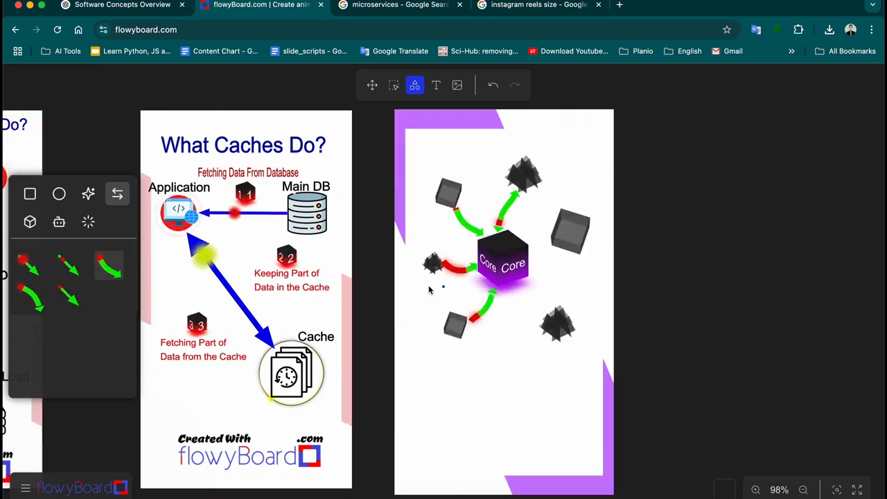
left_click(35, 299)
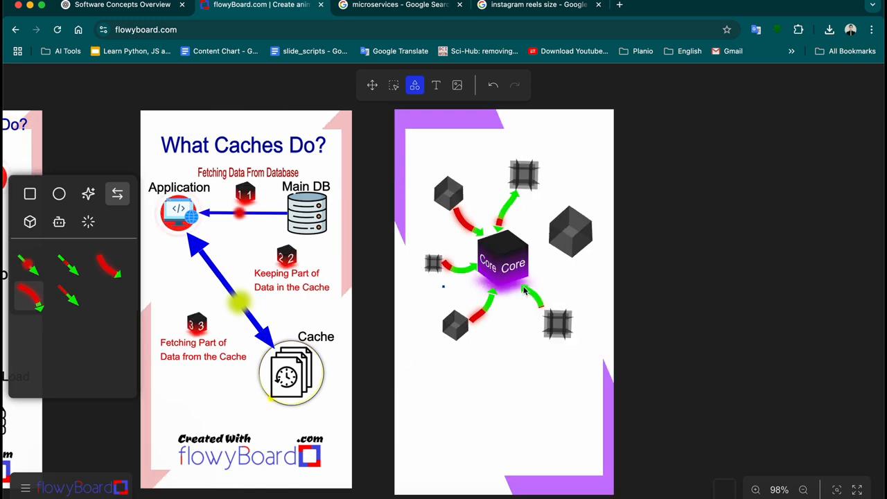
left_click_drag(551, 313, 527, 288)
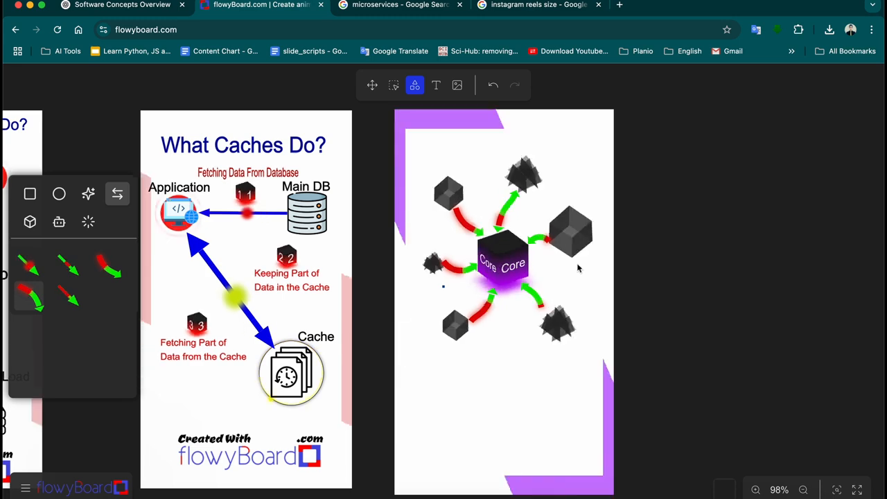
Set animation speed to Slow on the right, top, top-left, left and bottom cubes
left_click(394, 85)
left_click(579, 238)
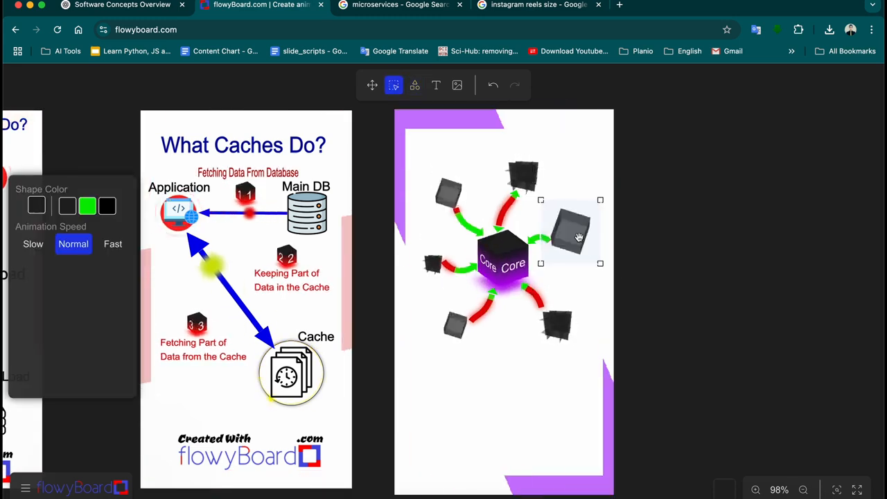
left_click(33, 245)
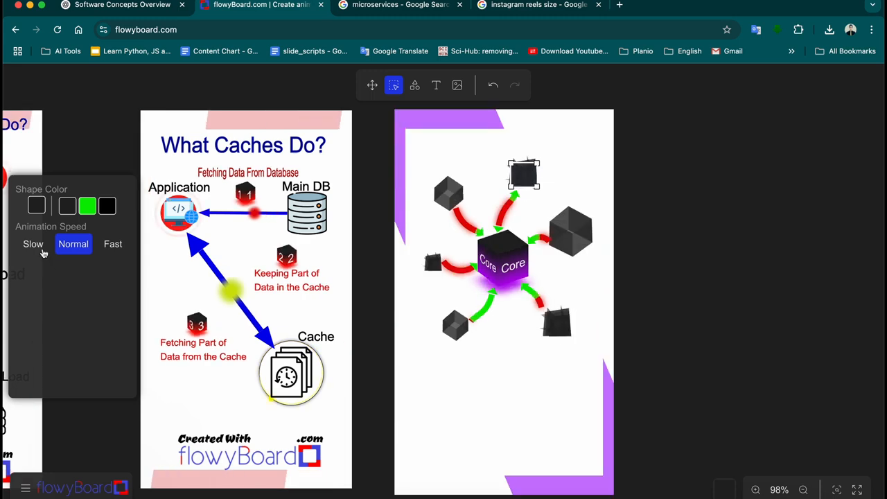
left_click(33, 244)
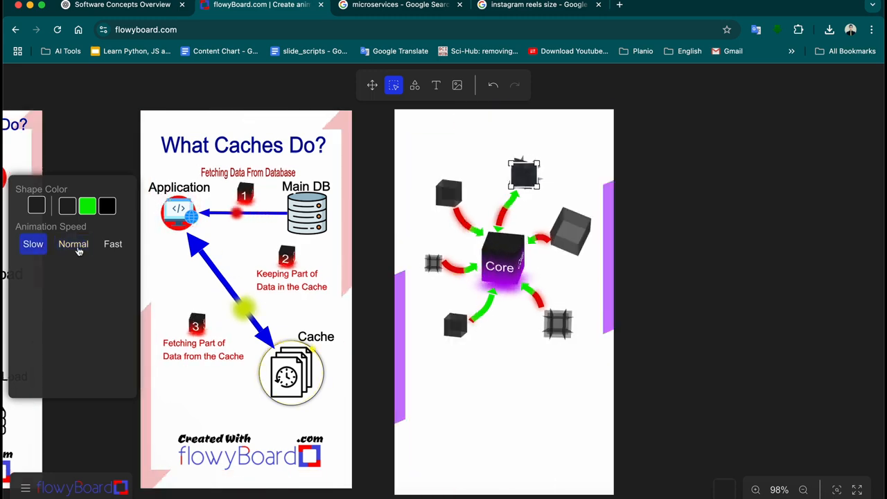
left_click(447, 194)
left_click(34, 244)
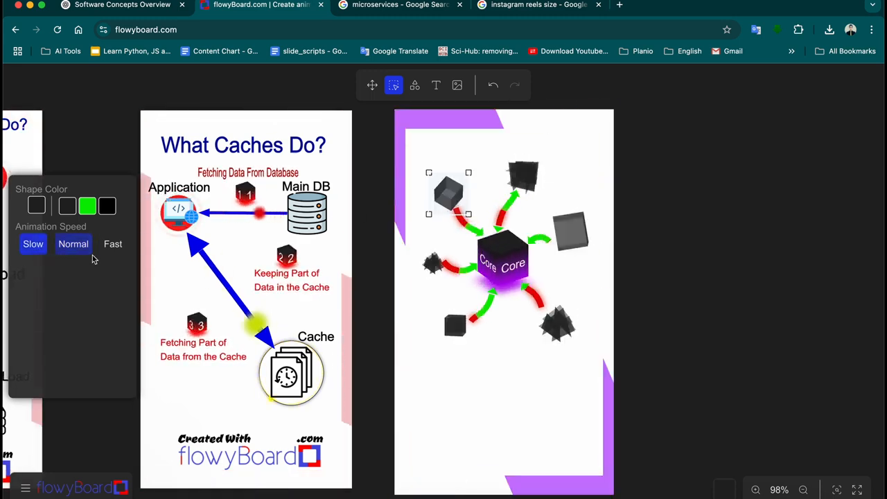
left_click(434, 265)
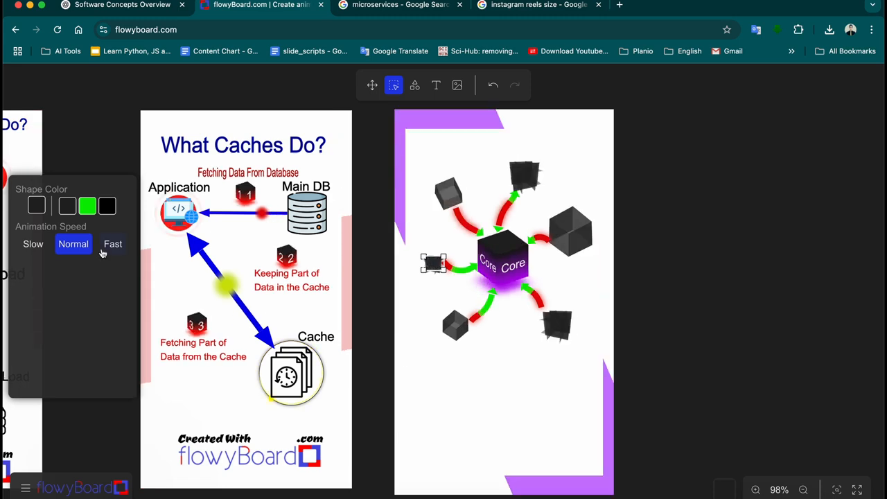
left_click(34, 244)
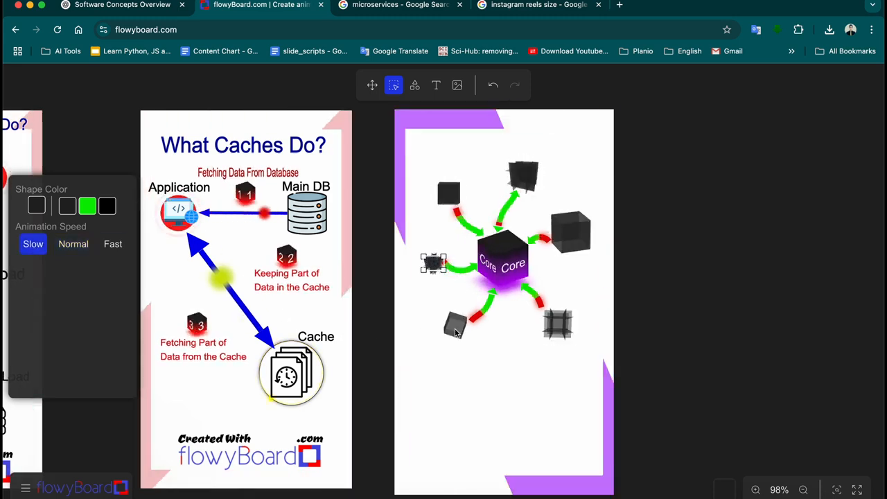
left_click(455, 324)
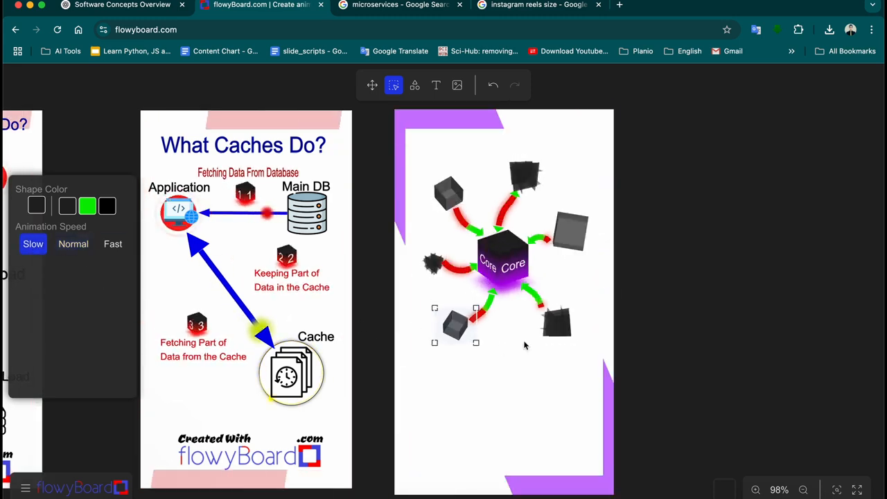
left_click(32, 244)
Give the top-left, left, bottom-left and bottom-right arrows into Core heads at both ends
left_click(472, 227)
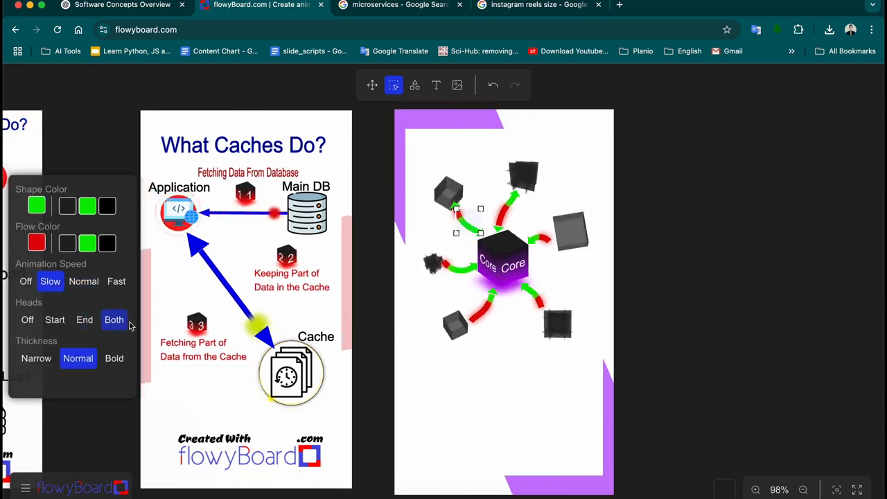
left_click(454, 266)
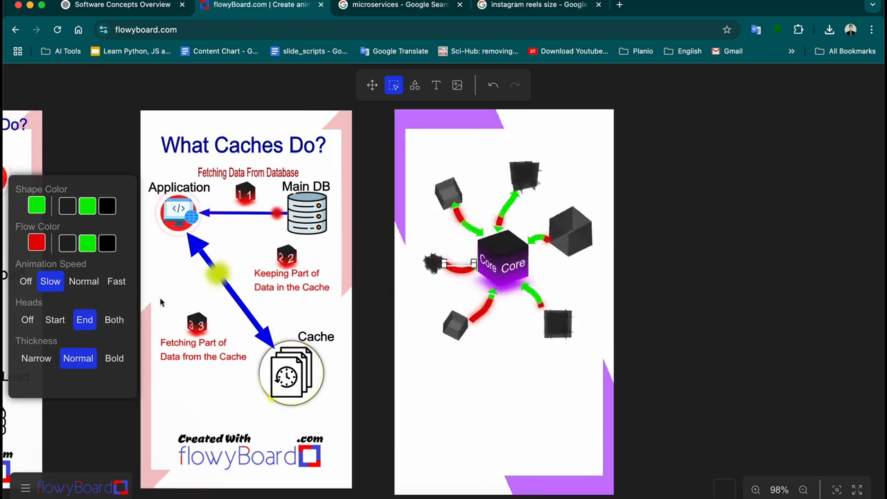
left_click(488, 316)
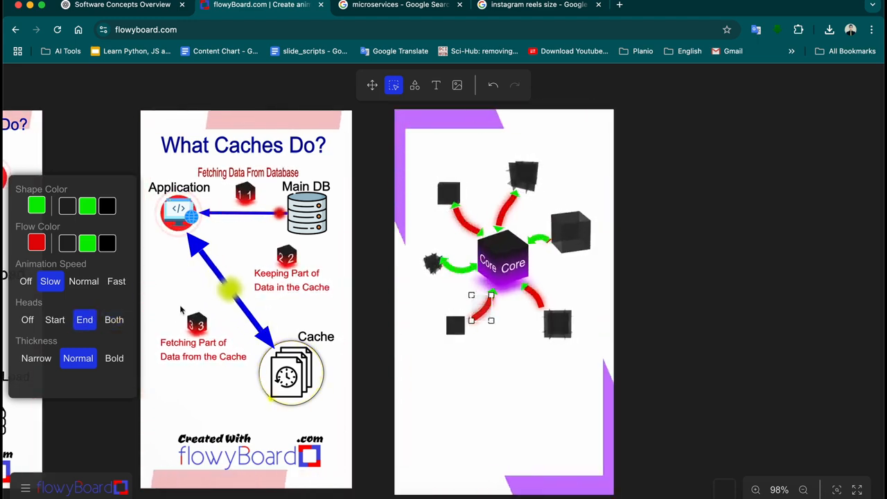
left_click(541, 302)
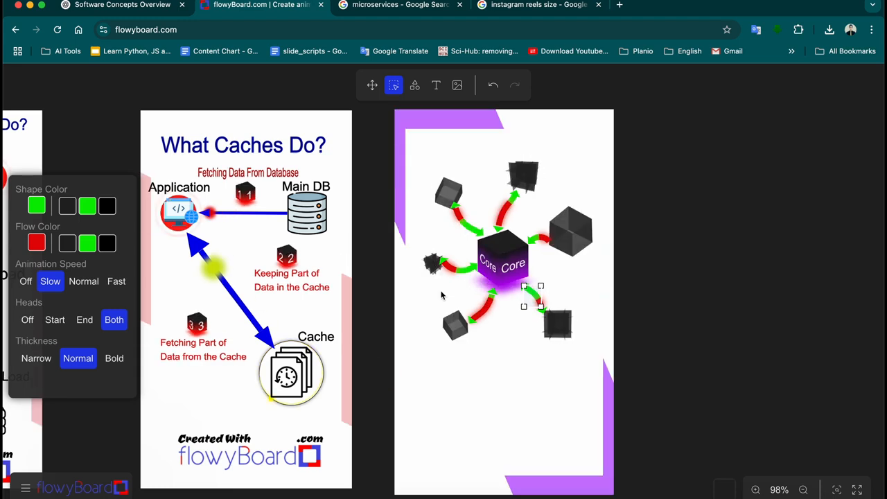
Recheck the left, top-left, bottom-left and bottom-right cubes' settings, then select the whole portrait card
left_click(429, 267)
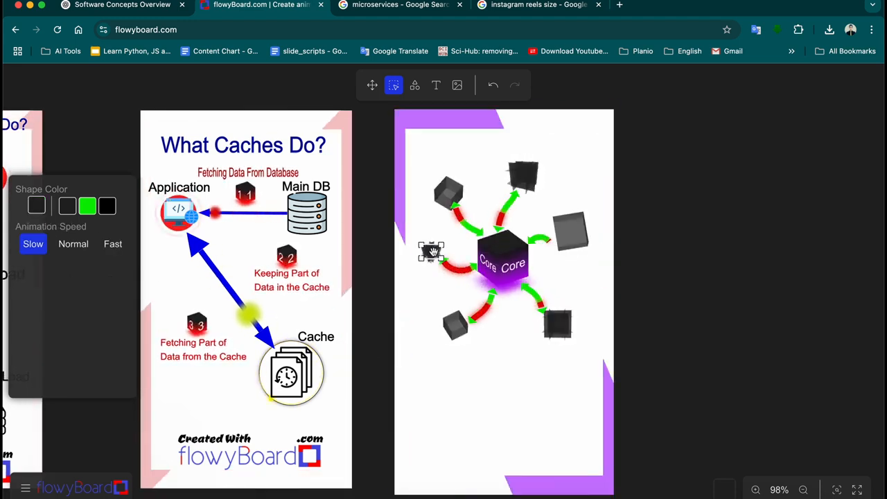
left_click(448, 196)
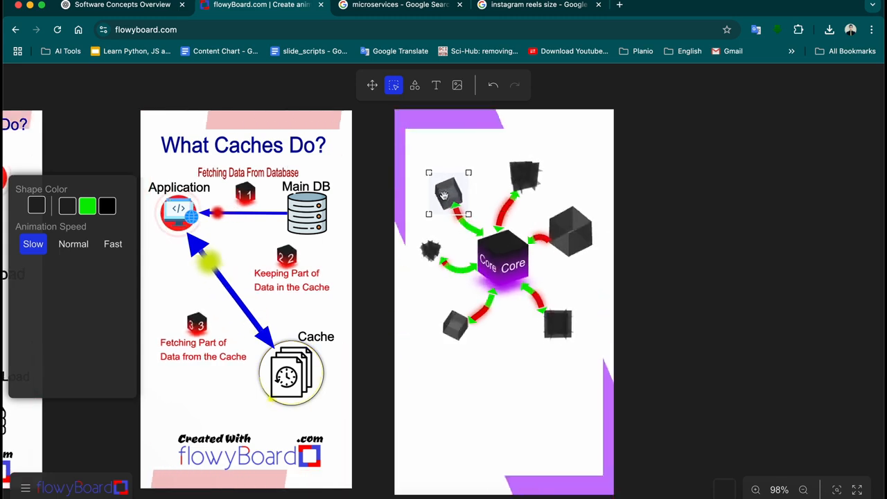
left_click(458, 327)
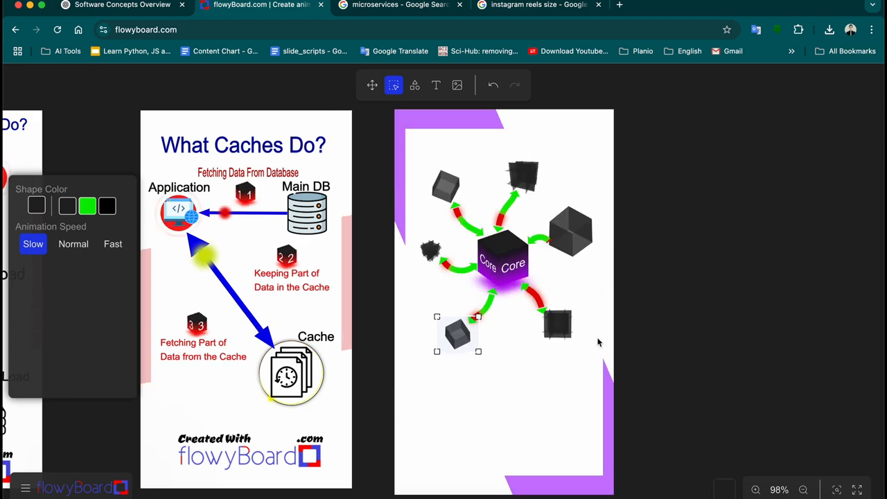
left_click(559, 330)
left_click(562, 370)
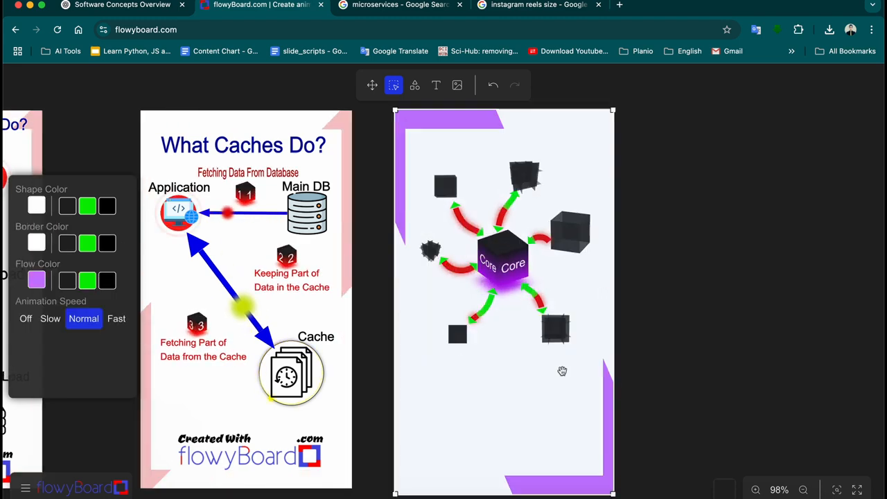
left_click(372, 88)
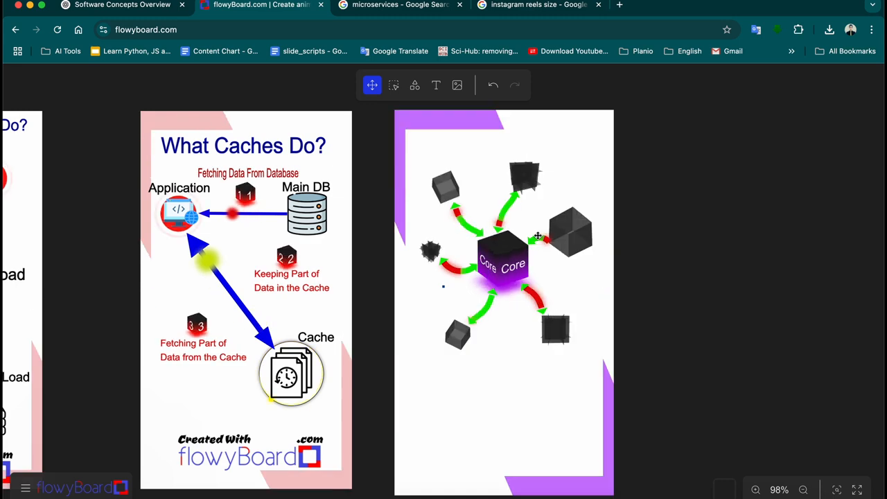
left_click(394, 85)
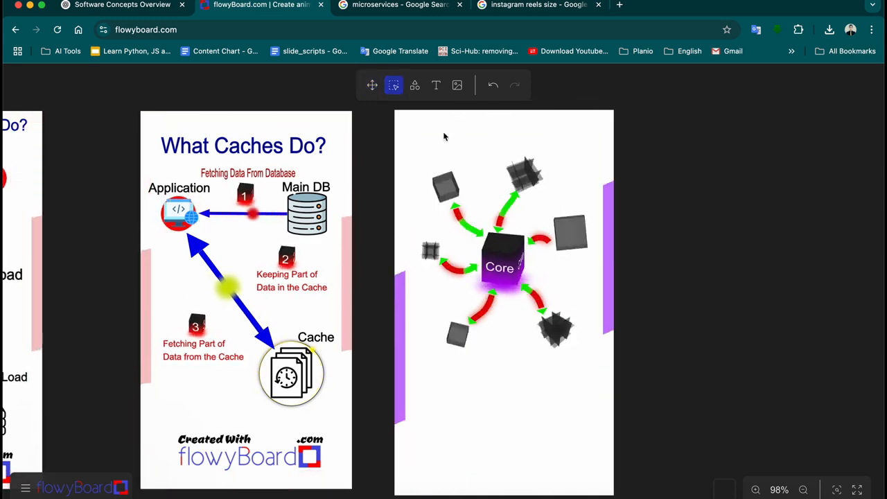
left_click(540, 240)
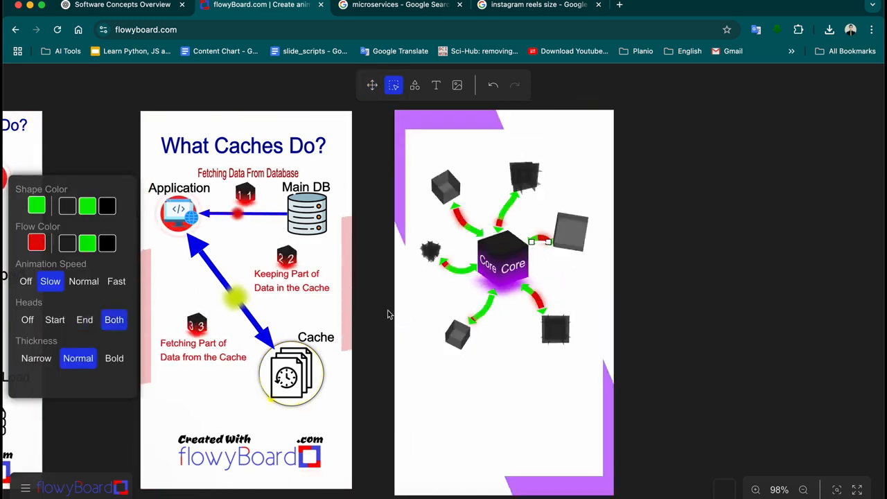
left_click(719, 269)
left_click(574, 236)
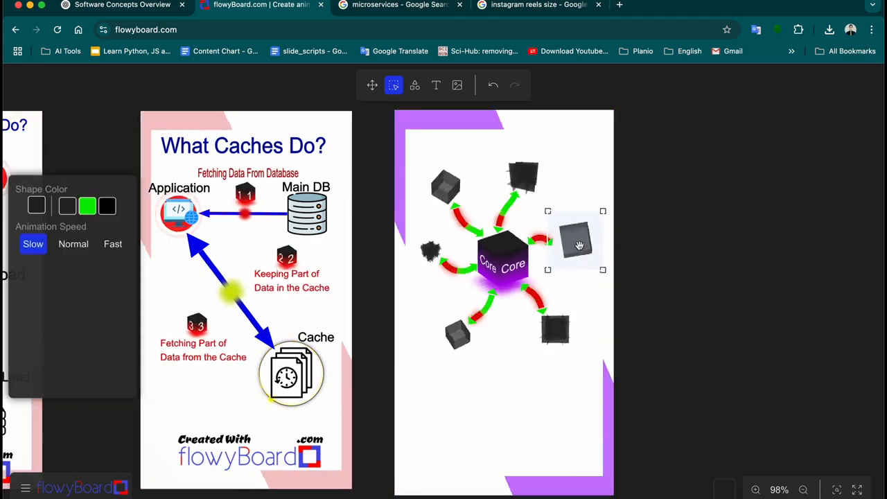
left_click(652, 259)
left_click(531, 178)
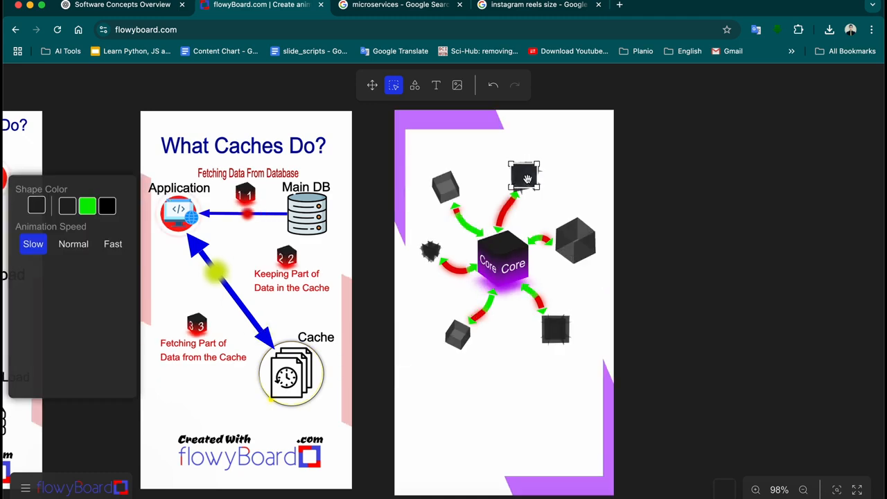
left_click(711, 239)
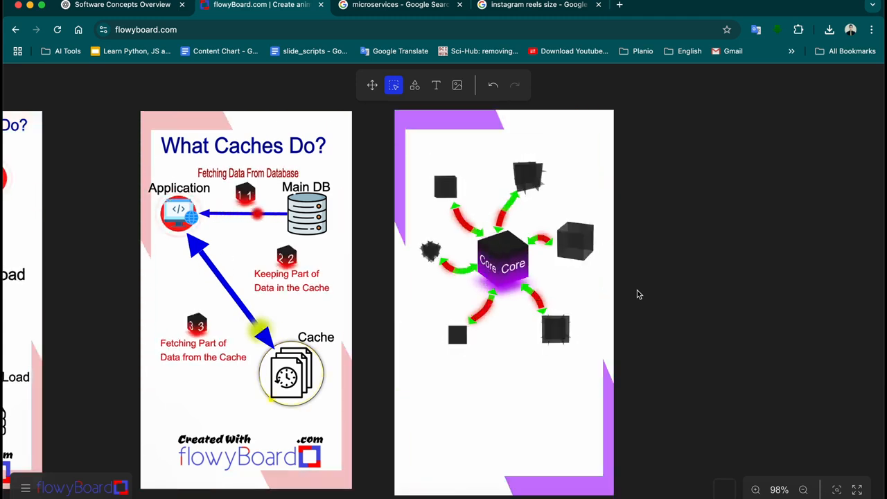
left_click(508, 214)
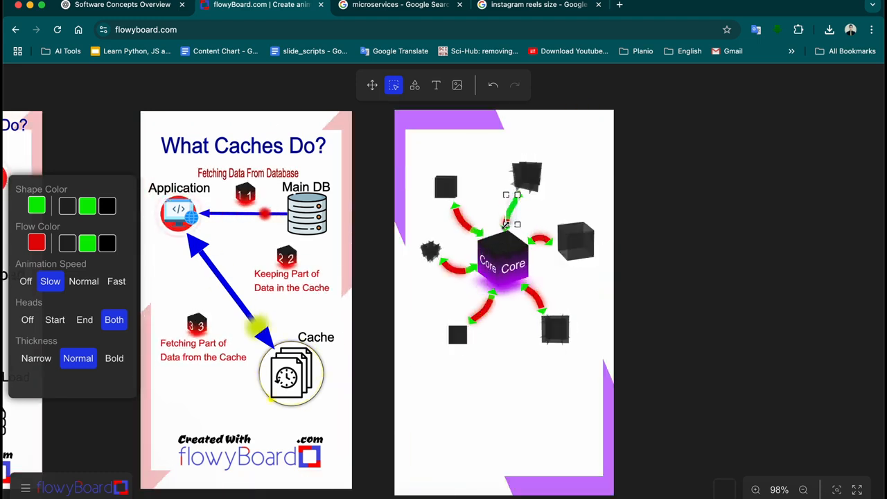
left_click(666, 276)
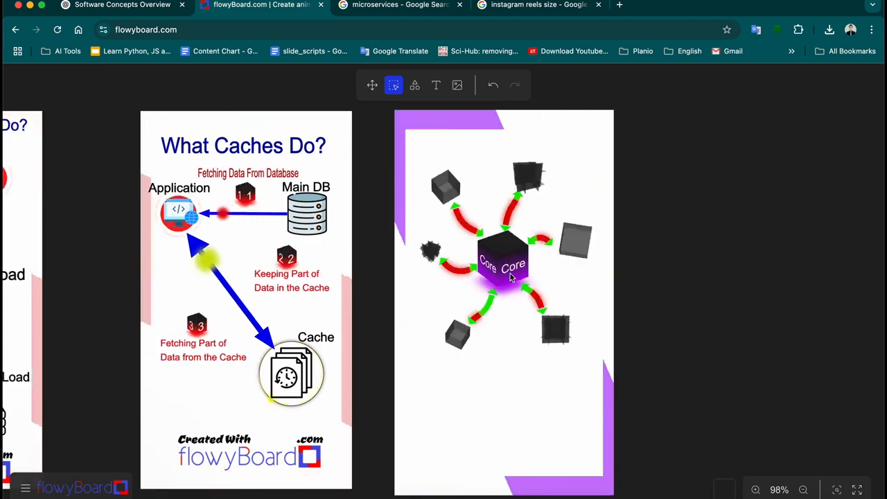
Compare the Instagram Reels size and microservices search result tabs
left_click(525, 11)
left_click(431, 15)
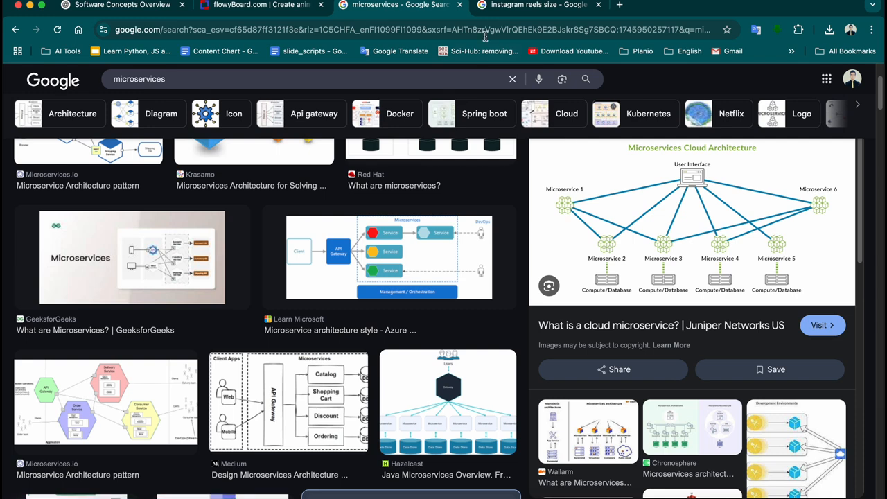
left_click(505, 7)
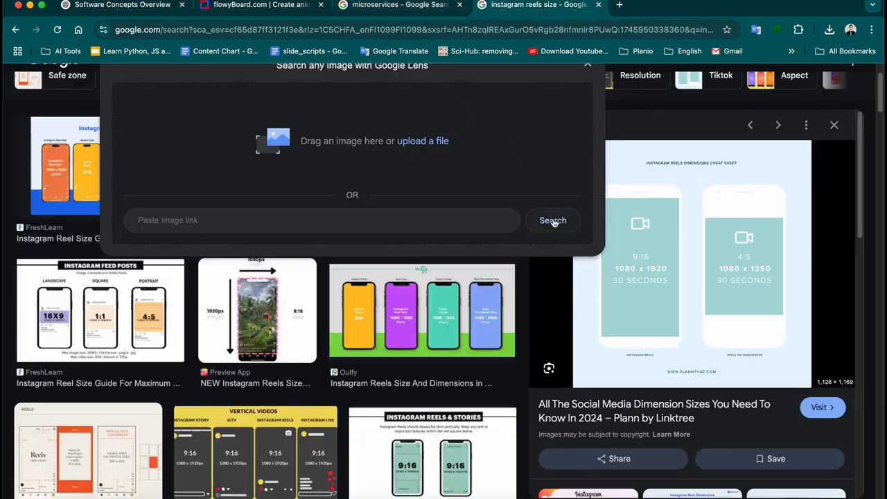
left_click(423, 9)
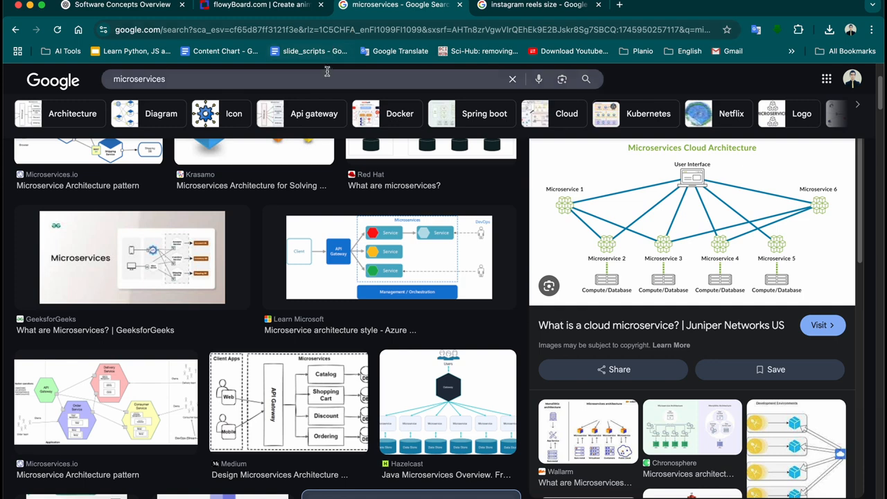
left_click(506, 11)
Search Google for 'icon download' in a new tab
left_click(619, 5)
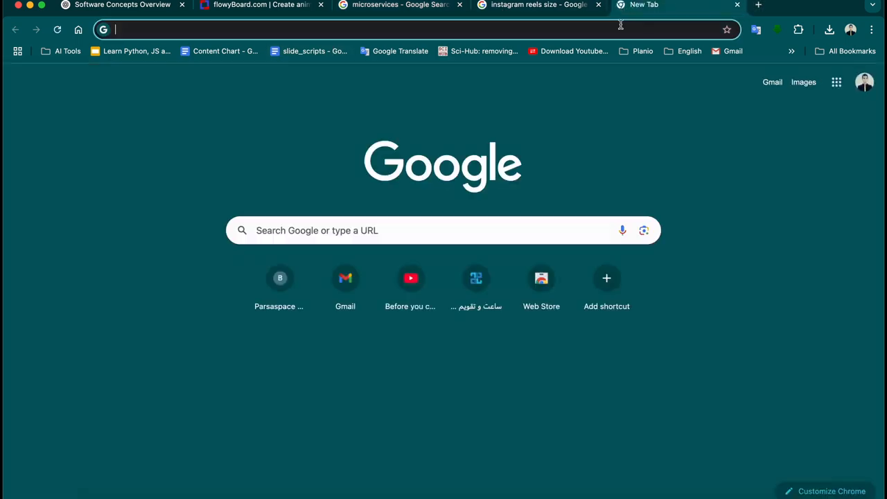
type("fal")
key("BackSpace")
key("BackSpace")
key("BackSpace")
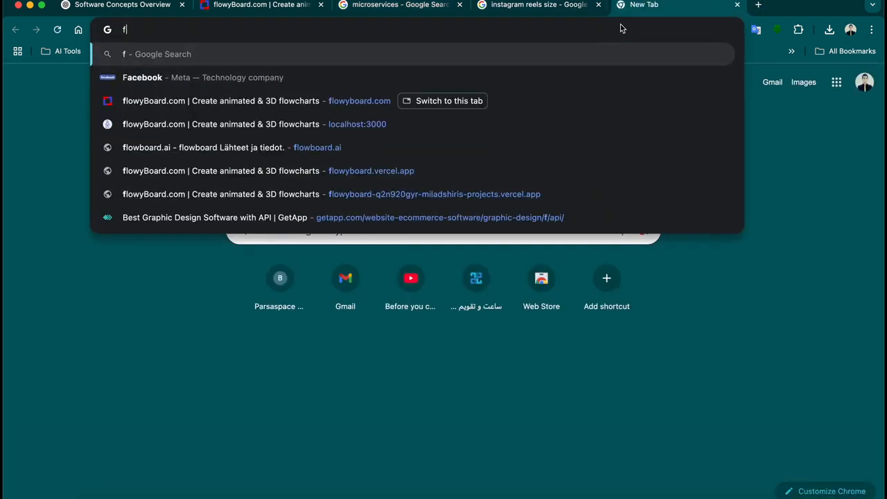
type("icon download")
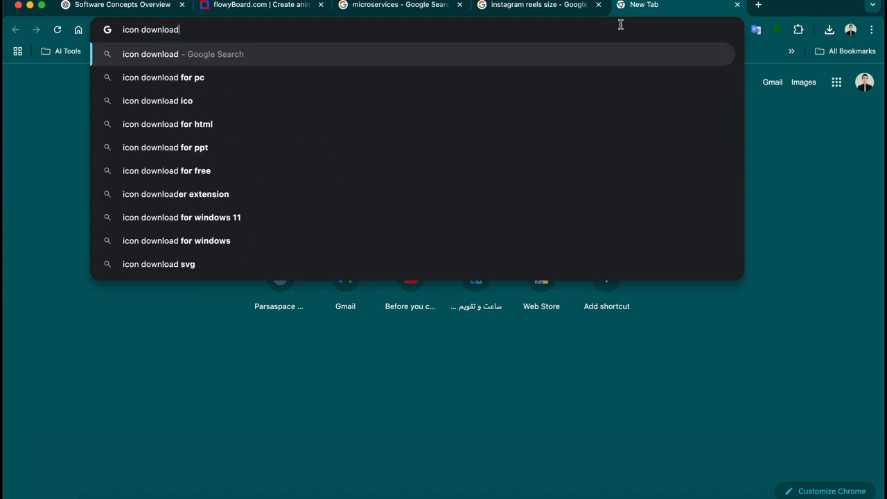
key("Return")
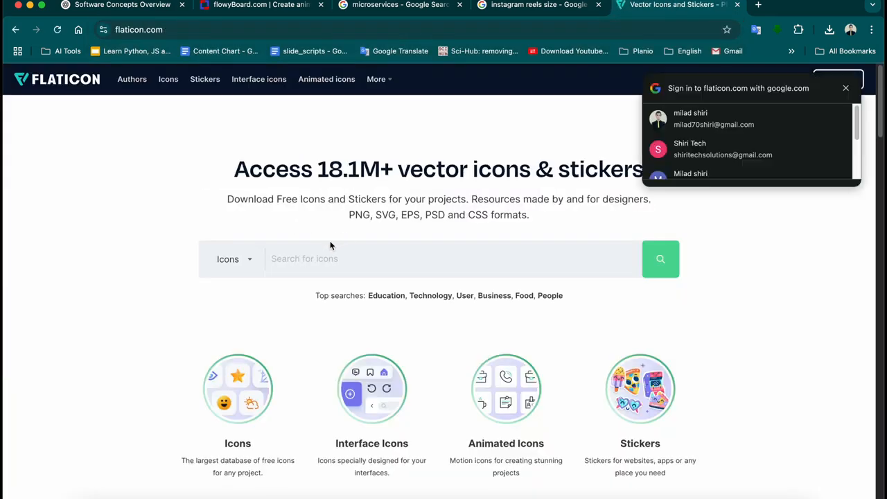
Search the Flaticon library for 'web application' icons and browse the results
left_click(337, 255)
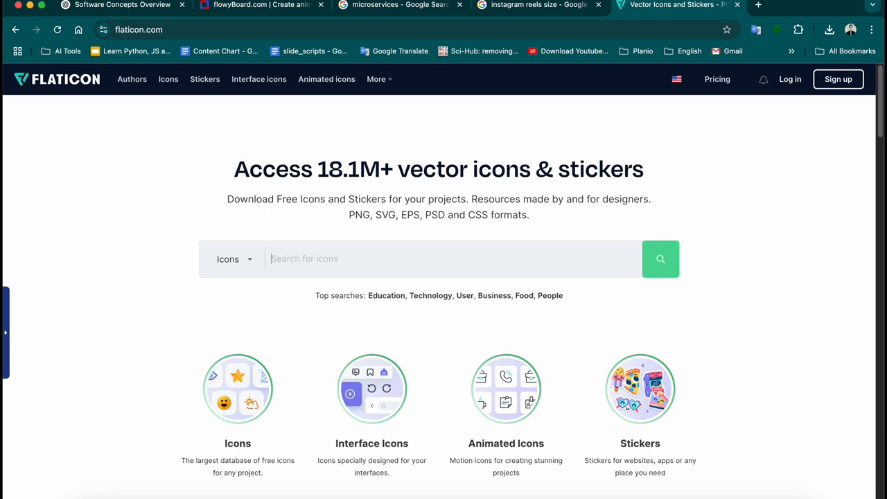
type("web application")
key("Return")
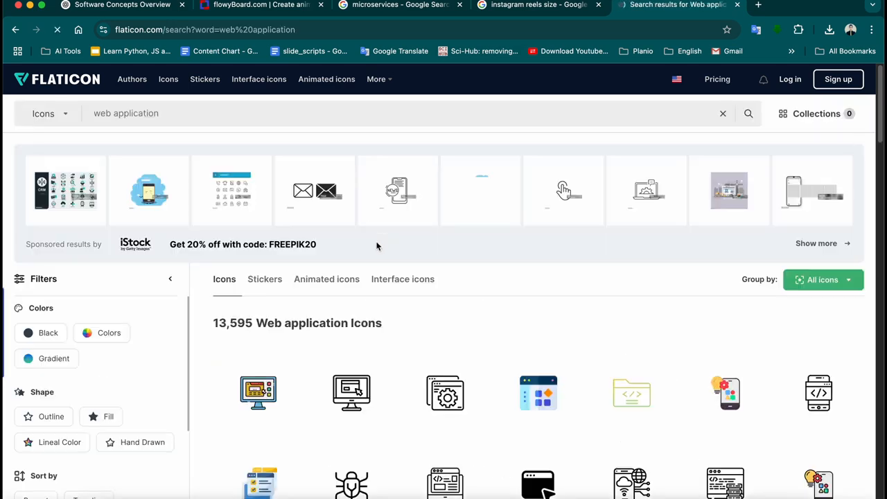
scroll(379, 271, "down", 2)
scroll(386, 263, "down", 3)
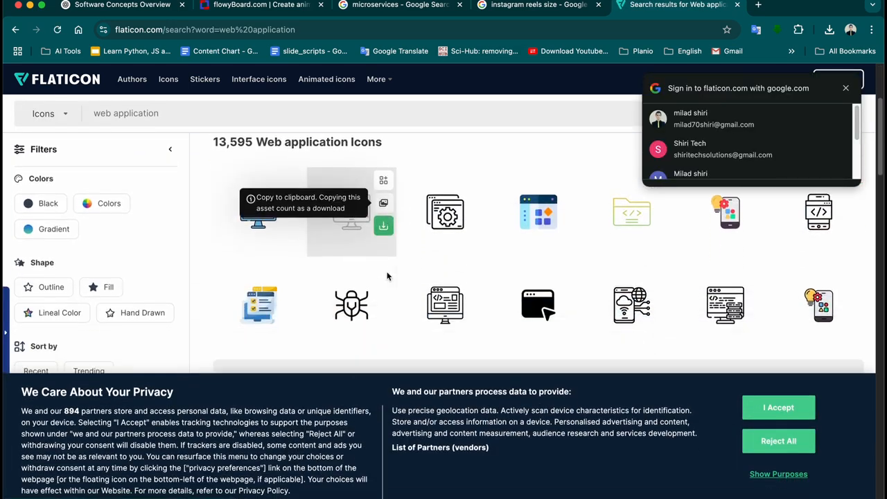
scroll(386, 271, "up", 5)
double_click(271, 119)
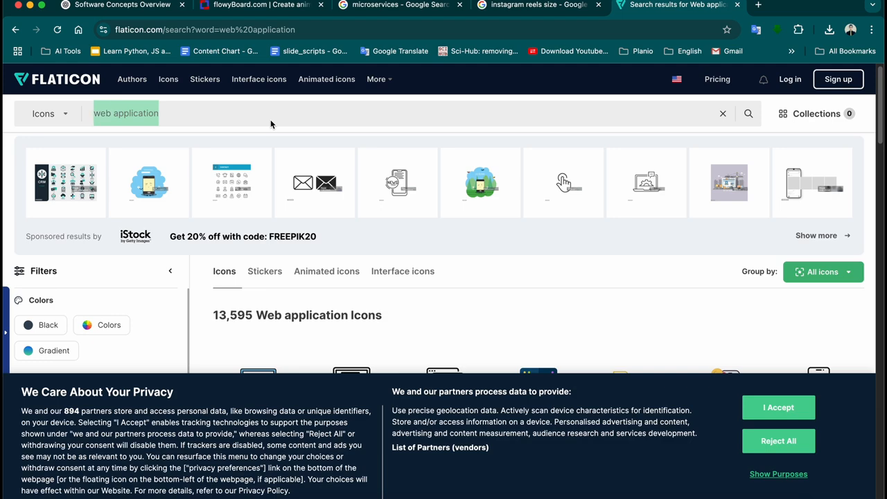
scroll(288, 156, "down", 3)
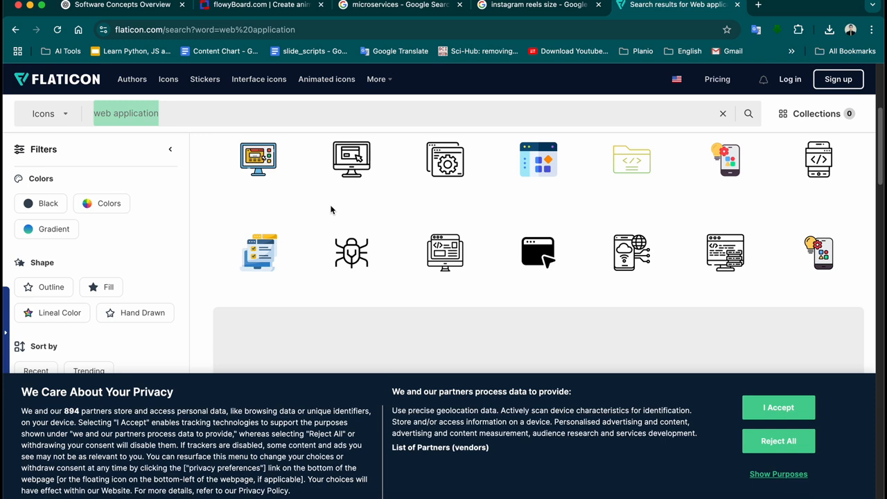
Download the first monitor icon as application.png and show it in its folder
mouse_move(515, 230)
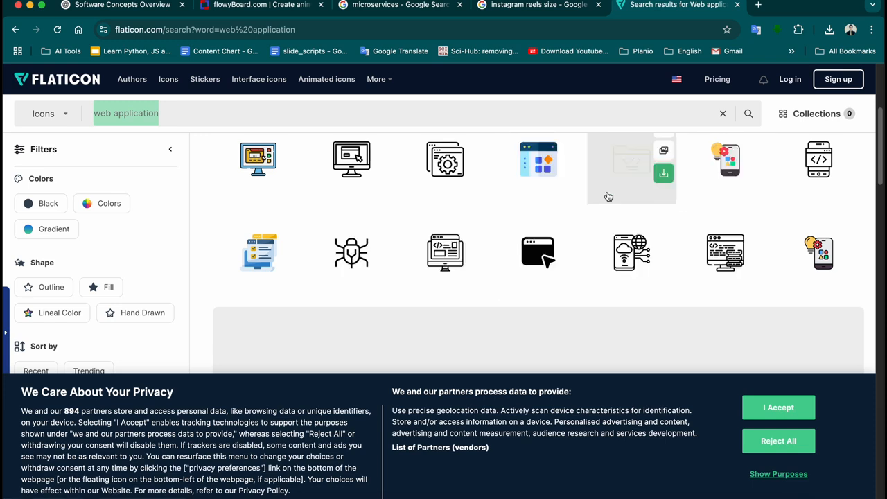
mouse_move(290, 182)
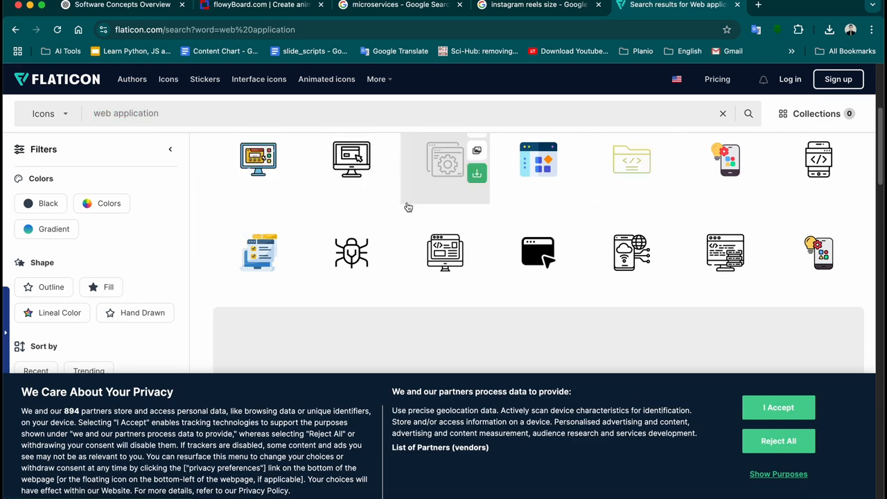
left_click(289, 175)
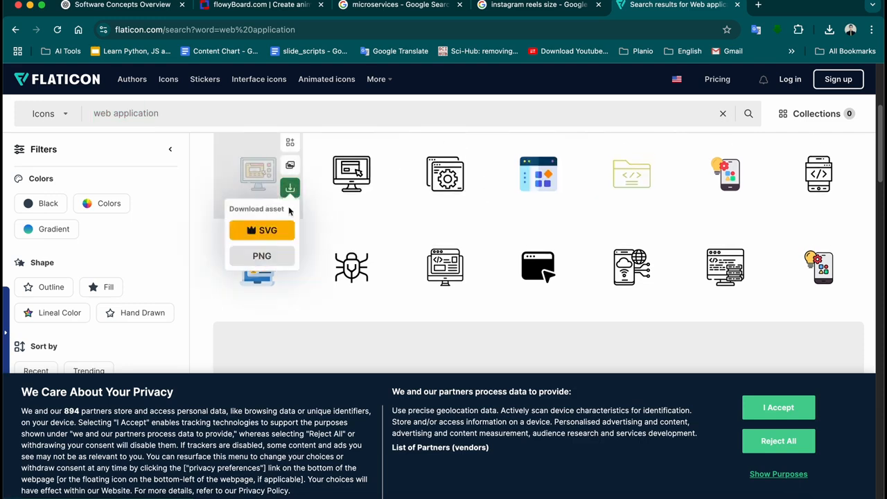
left_click(262, 257)
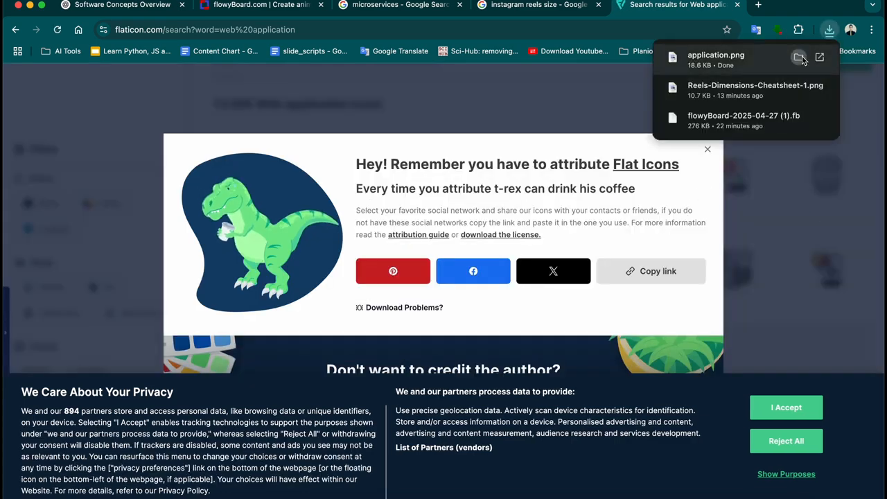
left_click(799, 58)
left_click(520, 7)
Drop application.png onto the canvas, shrink it small, and place it below the cubes on the right slide
left_click(285, 6)
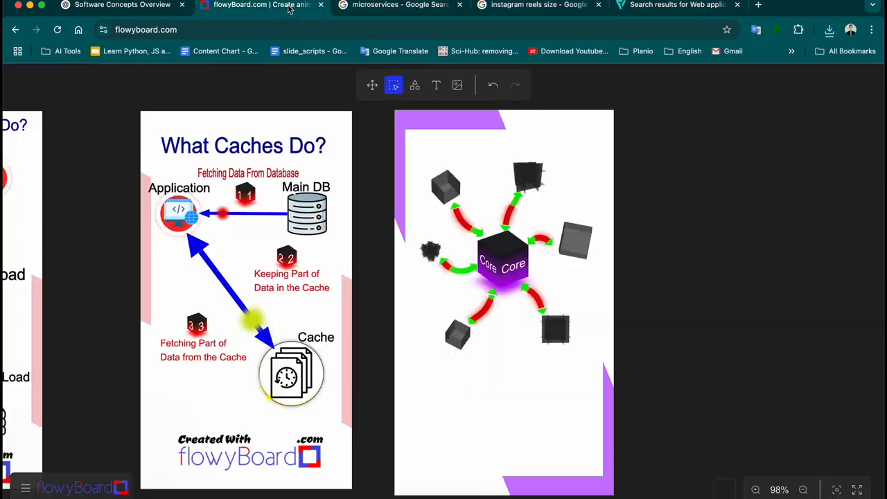
key("super+Tab")
left_click_drag(120, 90, 506, 432)
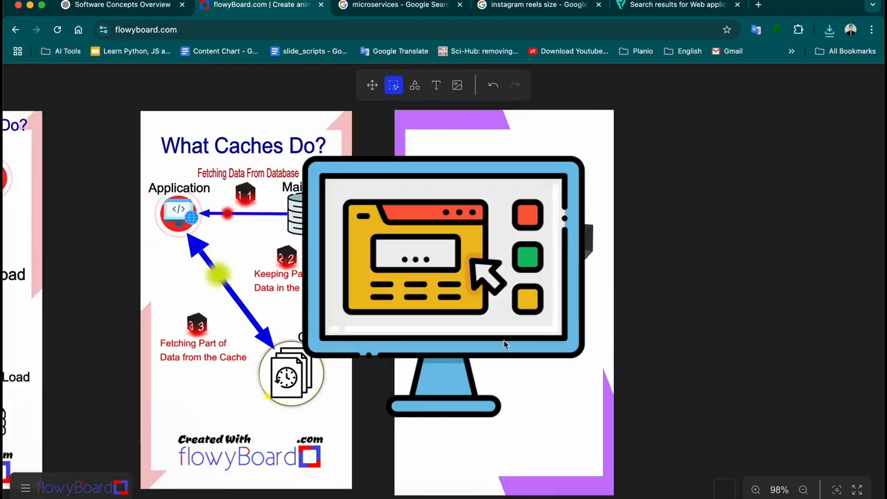
left_click_drag(589, 433, 407, 248)
left_click_drag(360, 198, 518, 395)
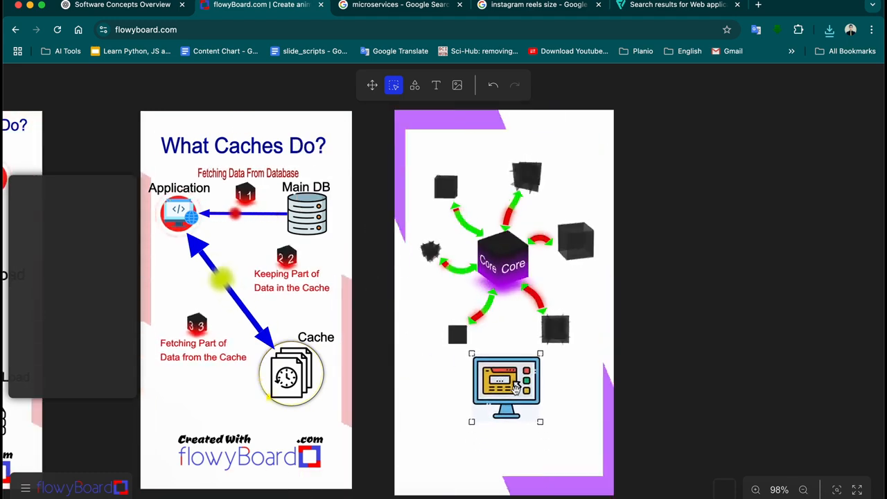
left_click_drag(542, 424, 523, 394)
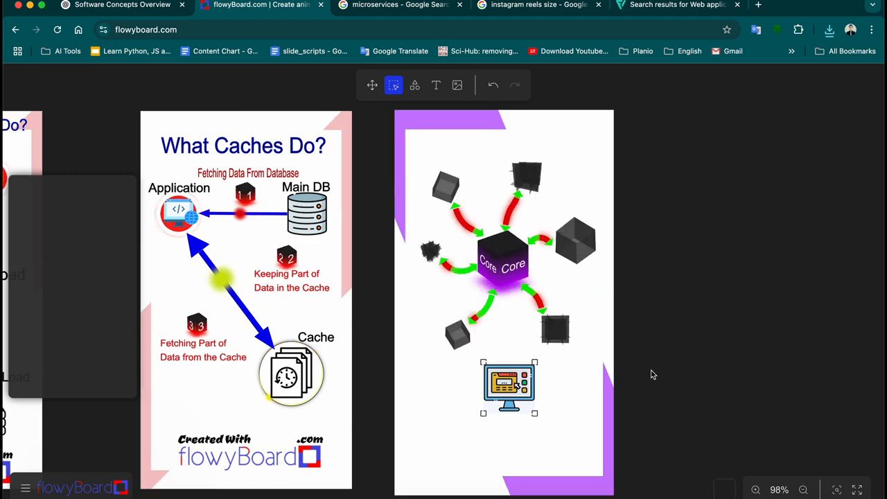
left_click(416, 88)
Draw an animated arrow from the monitor icon straight up to the Core cube
left_click(118, 195)
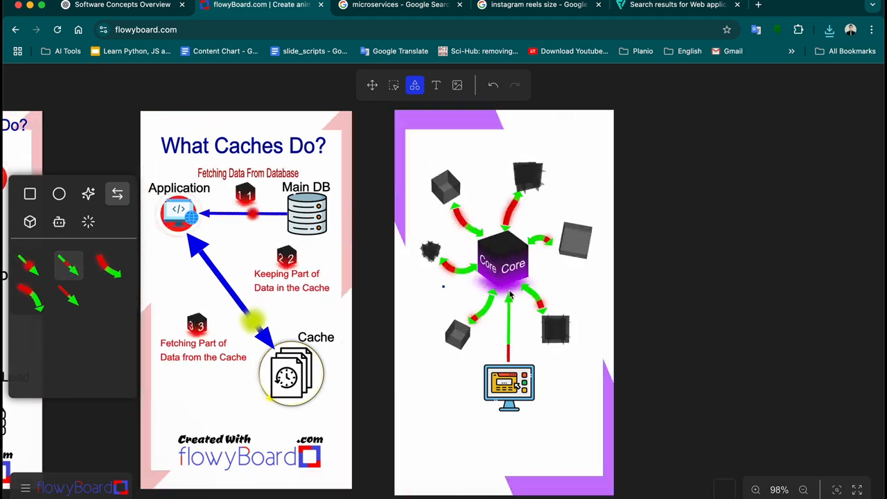
left_click_drag(508, 360, 510, 292)
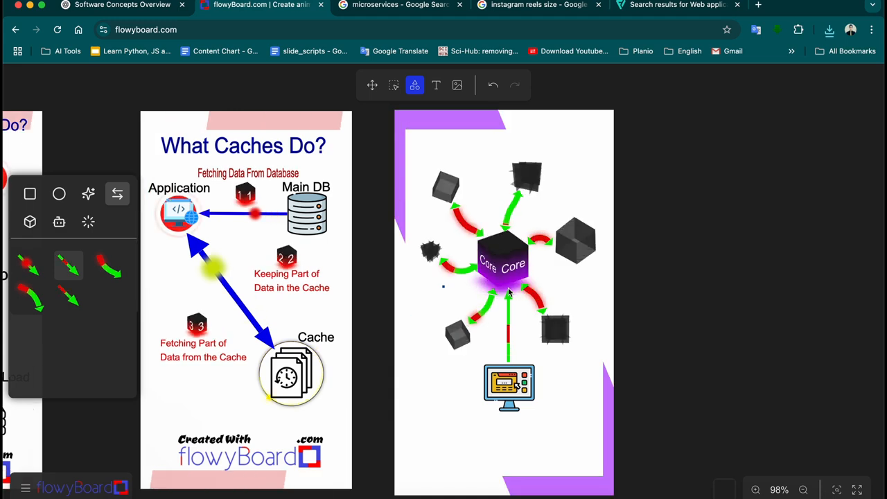
key("super+z")
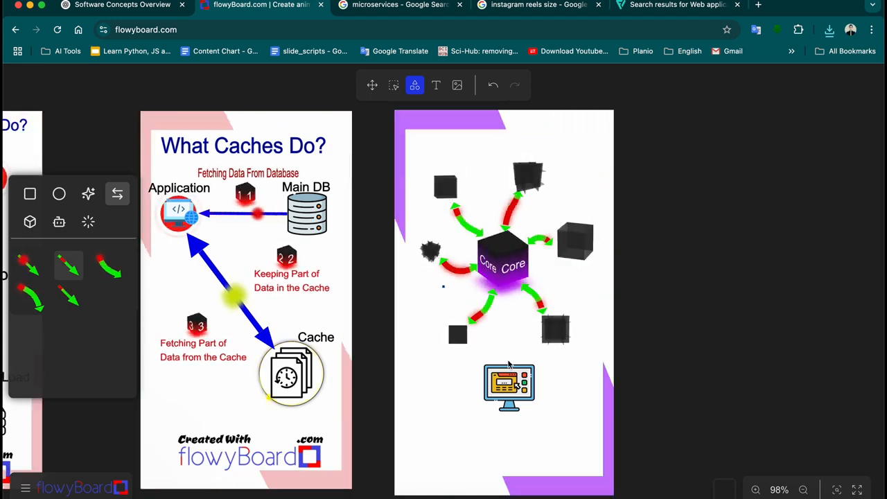
left_click_drag(508, 362, 508, 306)
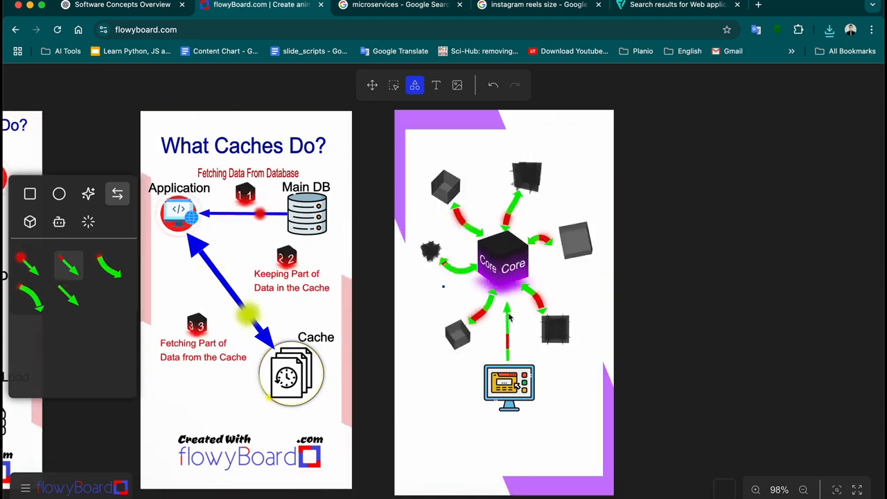
Make the monitor-to-Core arrow Bold with arrowheads at both ends
left_click(393, 87)
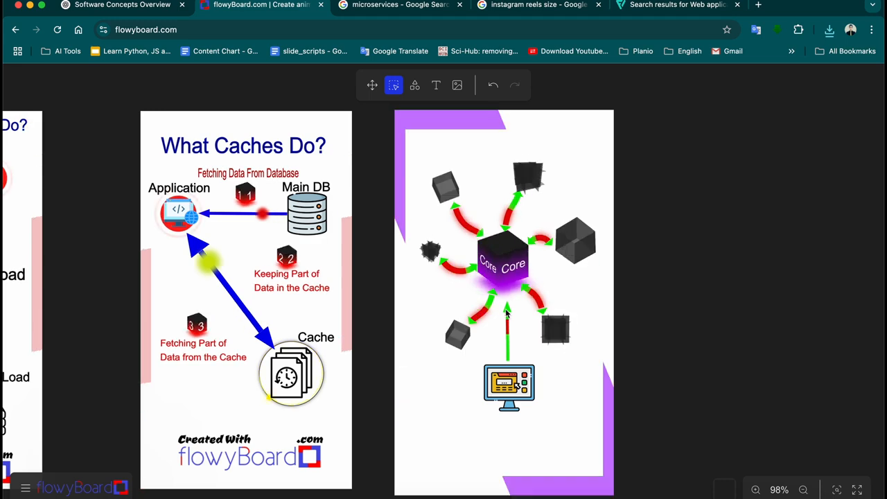
left_click(508, 316)
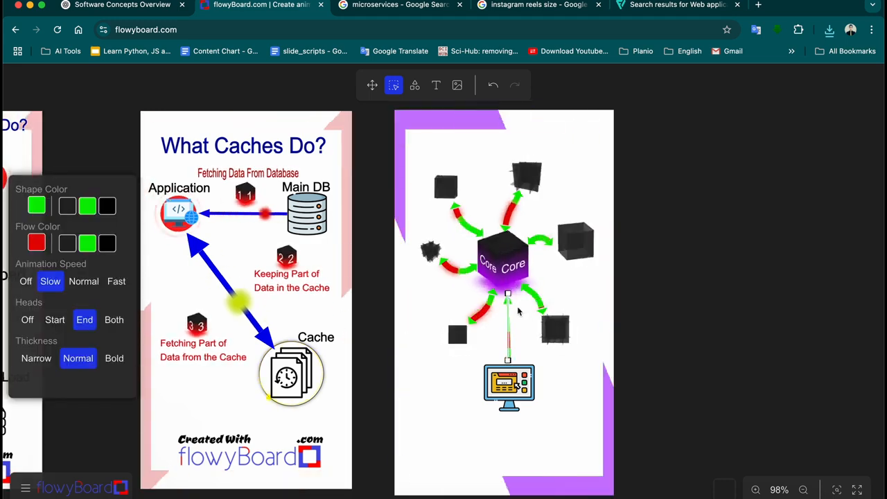
left_click(115, 359)
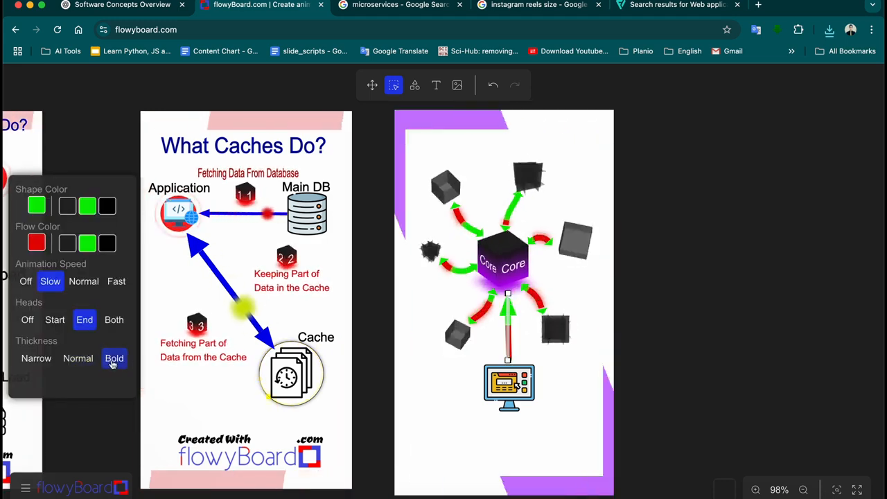
left_click(572, 352)
left_click(508, 337)
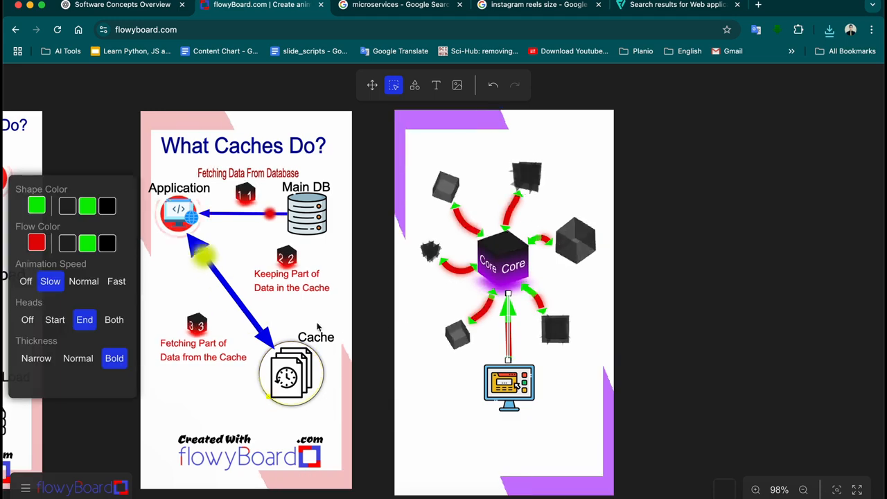
left_click(114, 319)
left_click(585, 351)
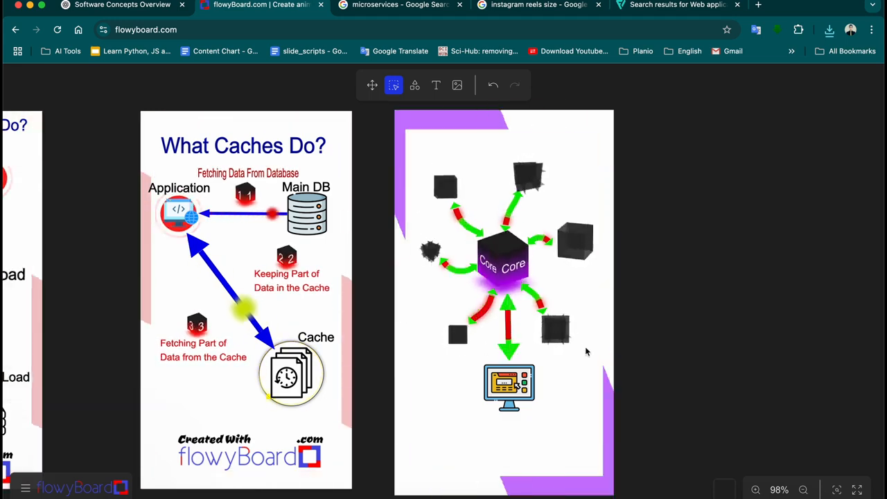
left_click(514, 353)
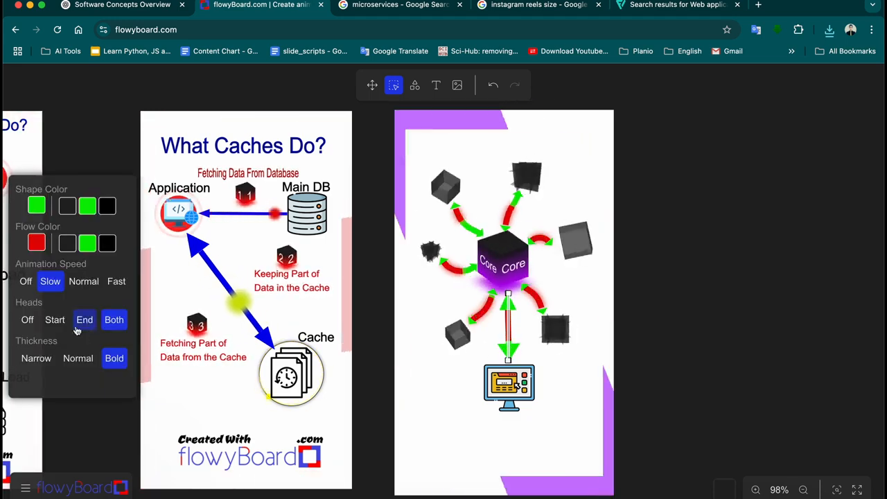
left_click(586, 364)
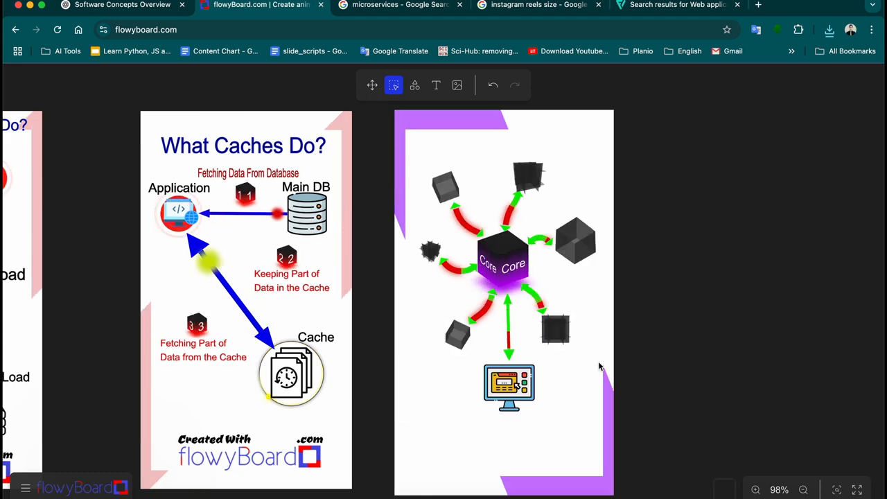
left_click(512, 356)
Change the Core-to-monitor arrow's colour from green to purple
left_click(67, 242)
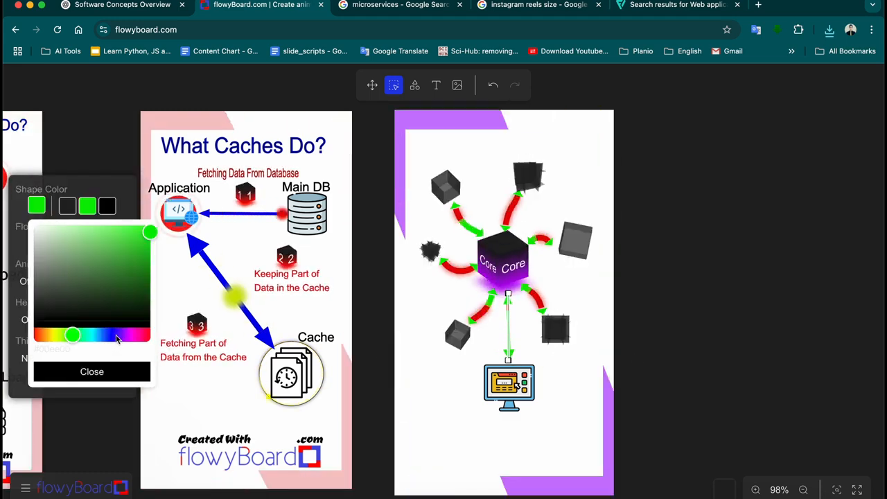
left_click_drag(116, 338, 128, 338)
left_click(128, 364)
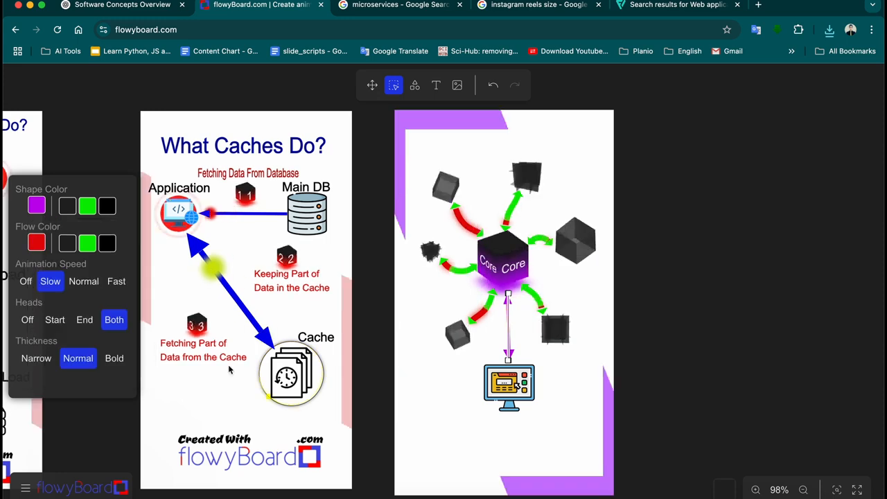
left_click(663, 359)
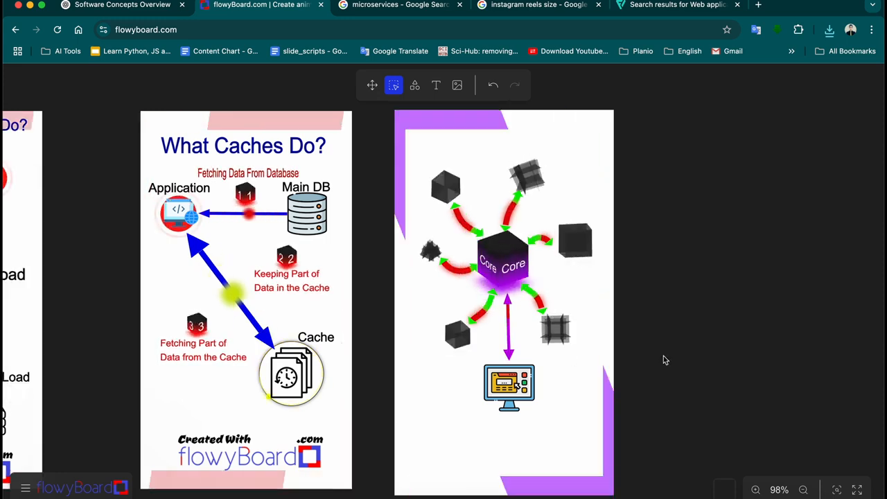
left_click(509, 353)
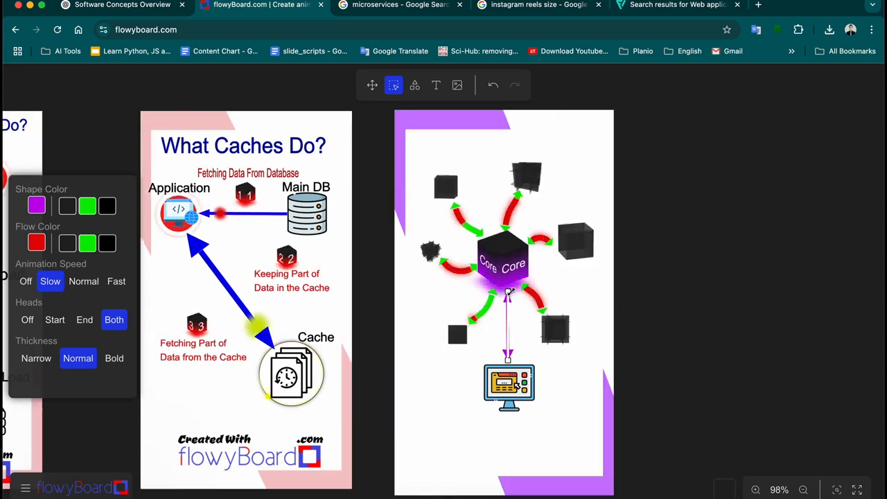
left_click(639, 304)
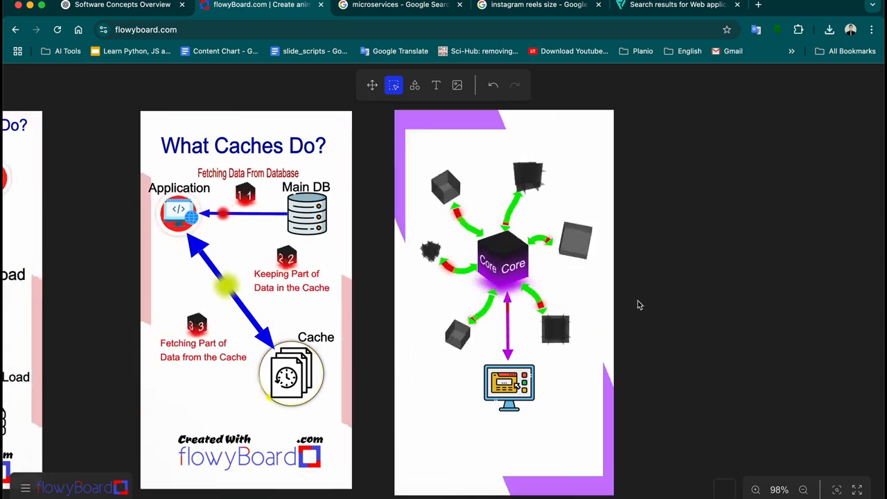
left_click(508, 296)
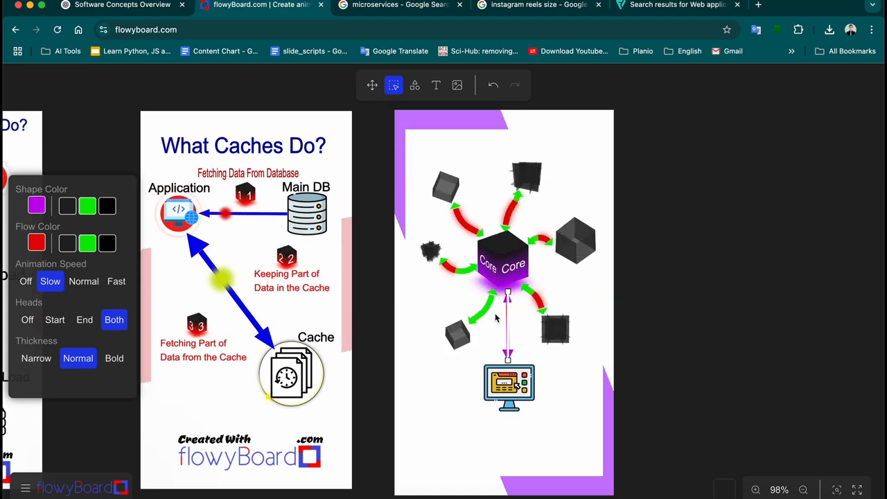
Set the arrow's flow colour to dark purple
left_click(36, 244)
left_click(144, 335)
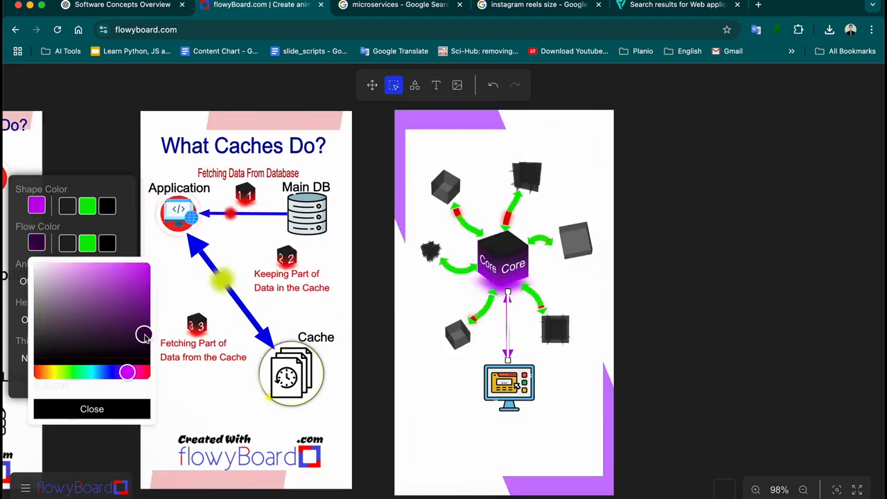
left_click(124, 409)
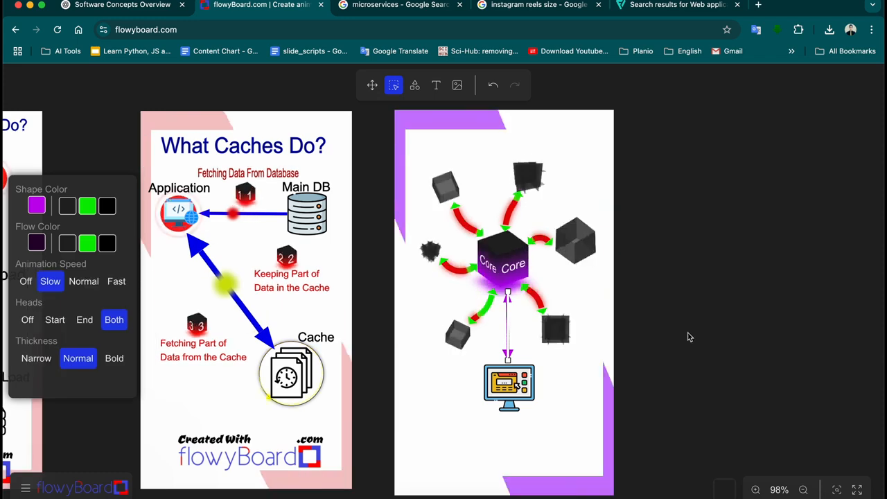
left_click(690, 339)
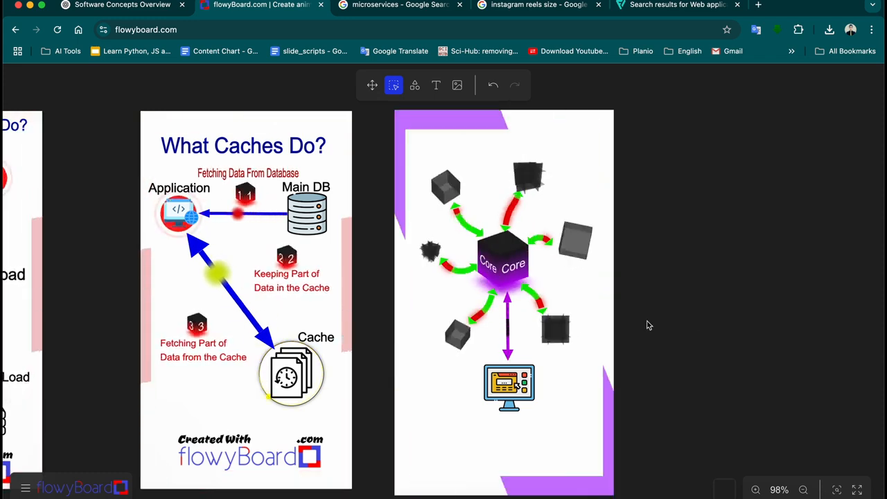
Straighten the Core-to-monitor arrow so it runs vertically
left_click(509, 356)
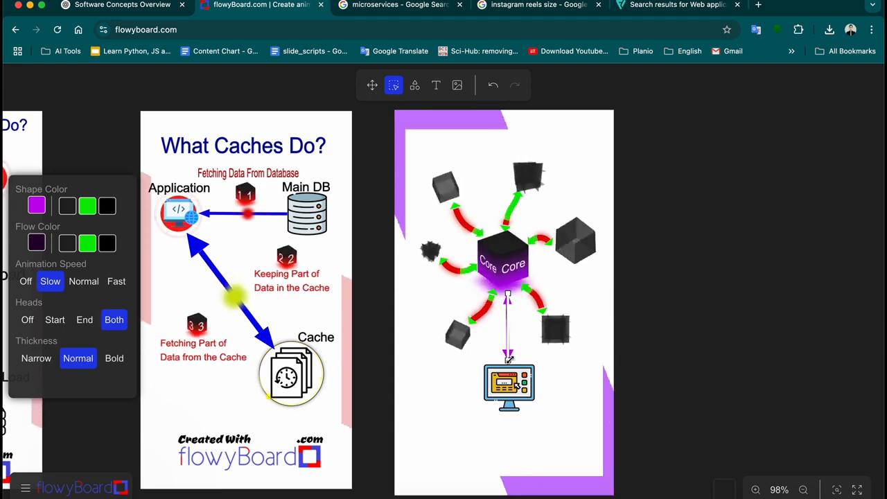
left_click_drag(502, 360, 509, 359)
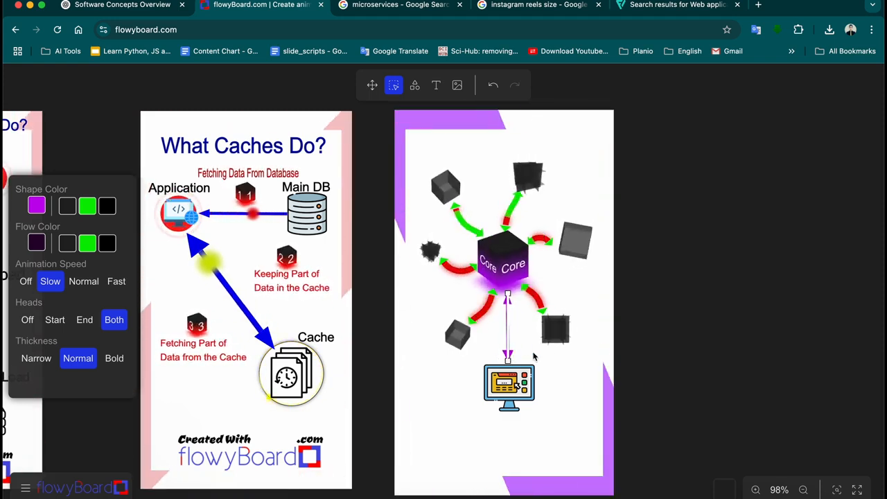
left_click(625, 340)
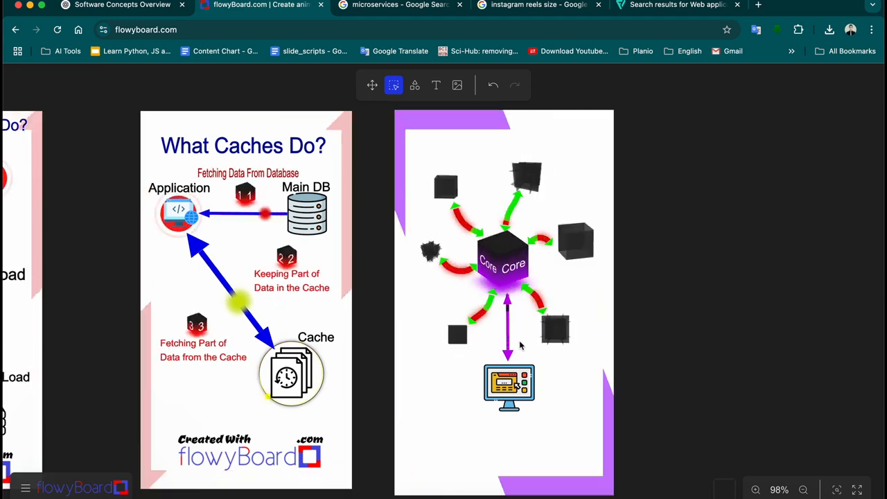
Make the arrow between Core and the top cube light pink, undoing a trial purple flow
left_click(510, 208)
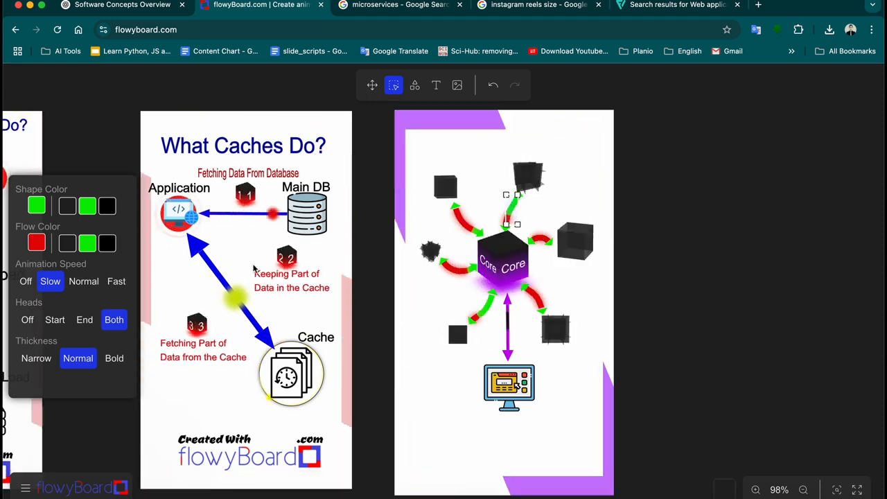
left_click(37, 243)
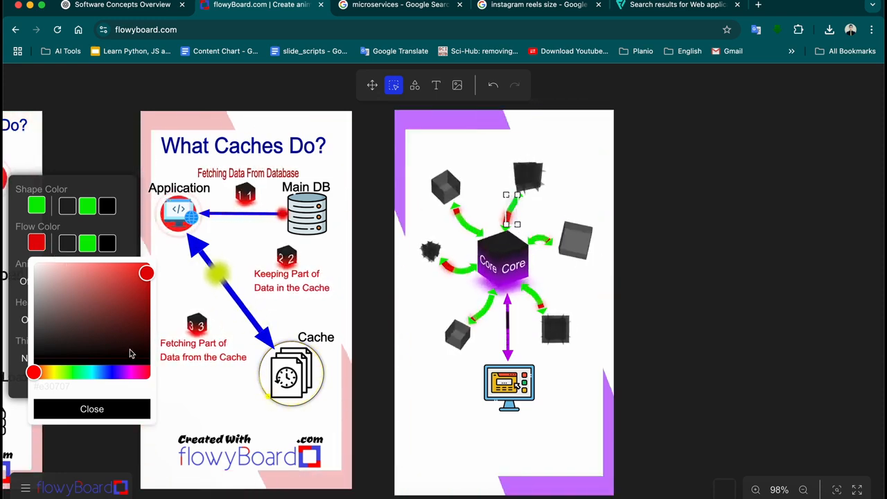
left_click(126, 373)
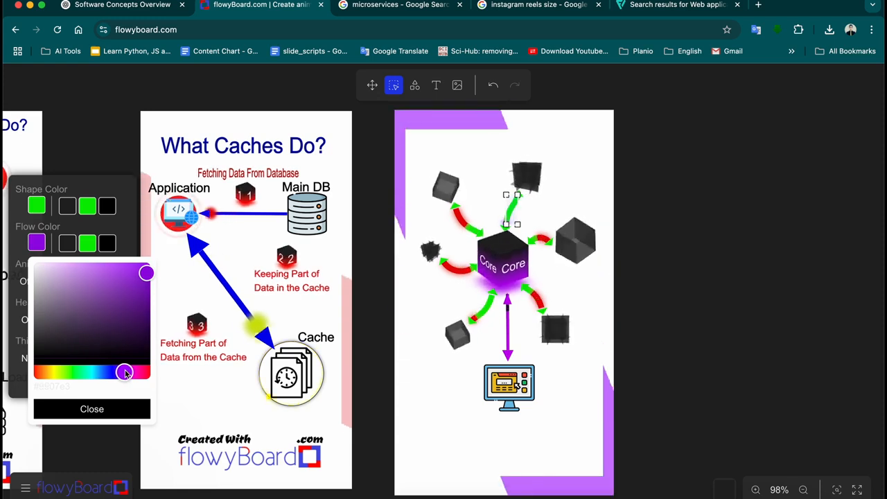
left_click(93, 262)
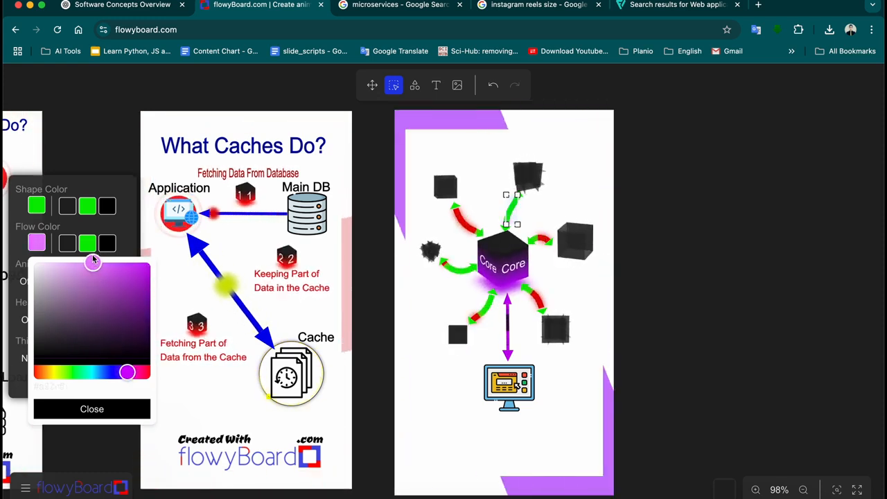
left_click_drag(91, 258, 115, 259)
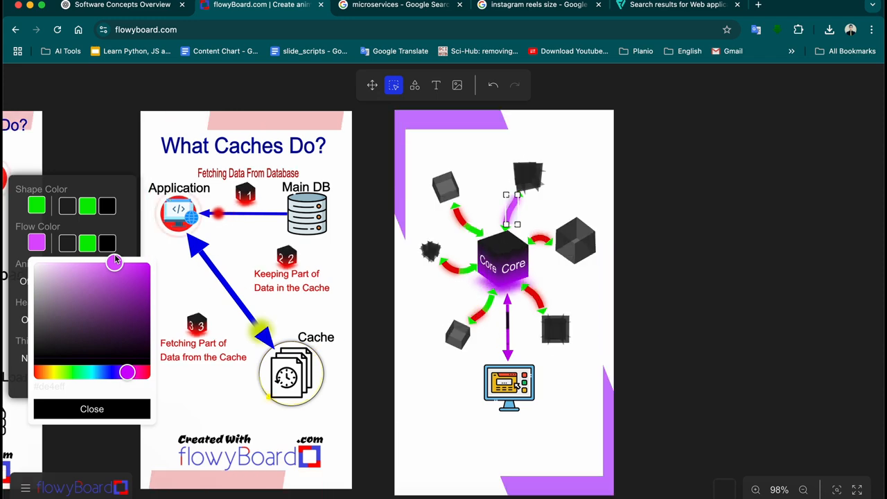
left_click(137, 414)
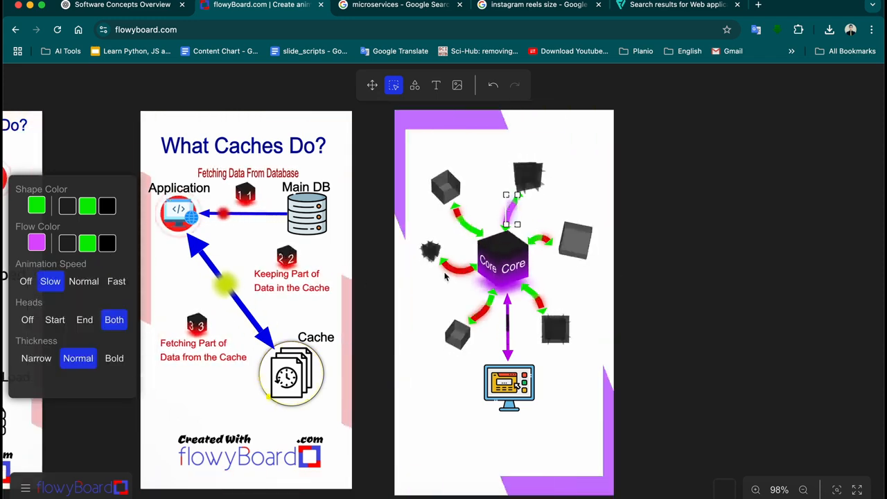
key("super+z")
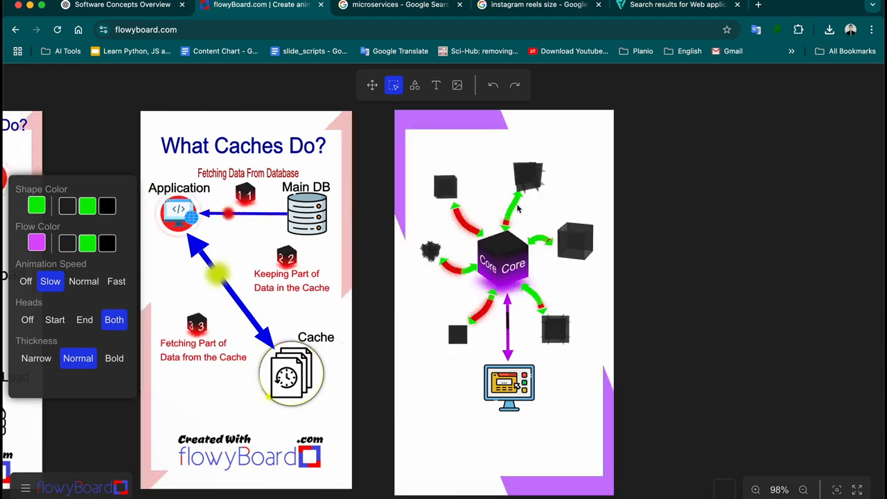
left_click(36, 205)
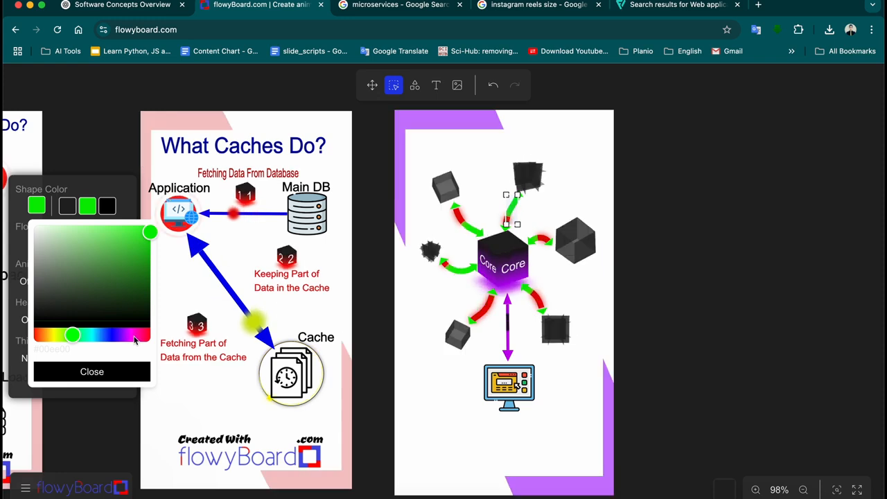
left_click_drag(134, 337, 144, 337)
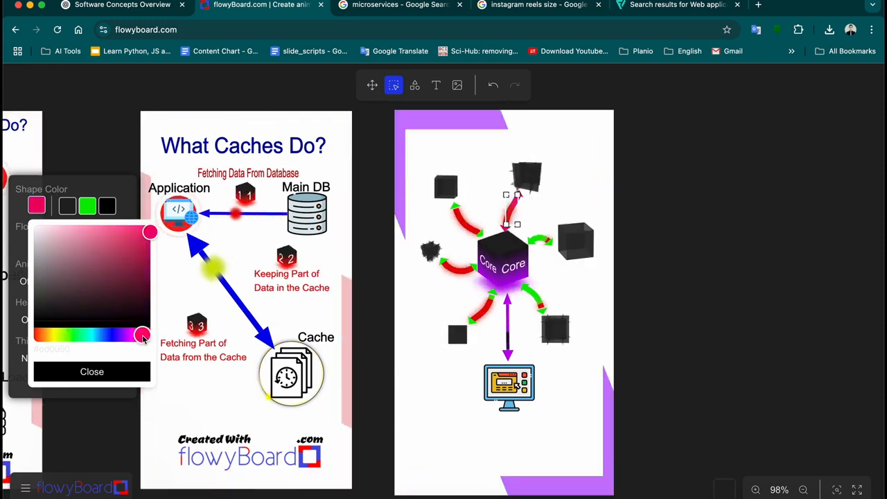
left_click_drag(97, 238, 75, 220)
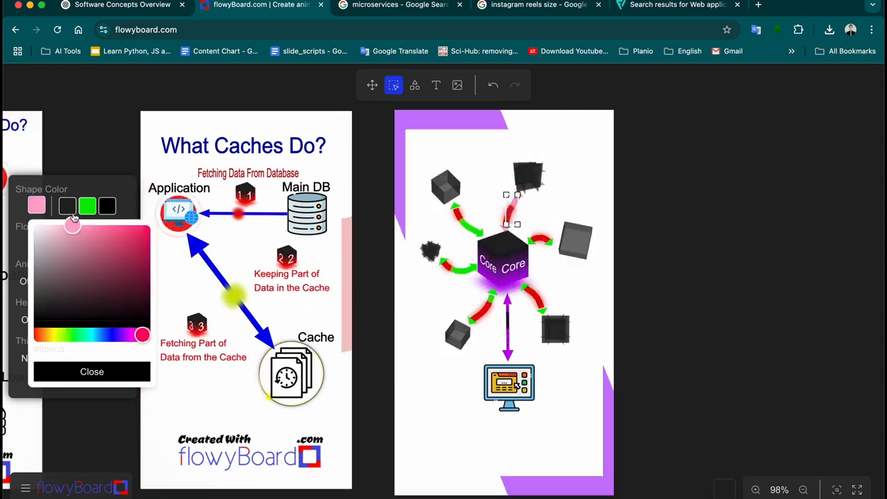
left_click(95, 368)
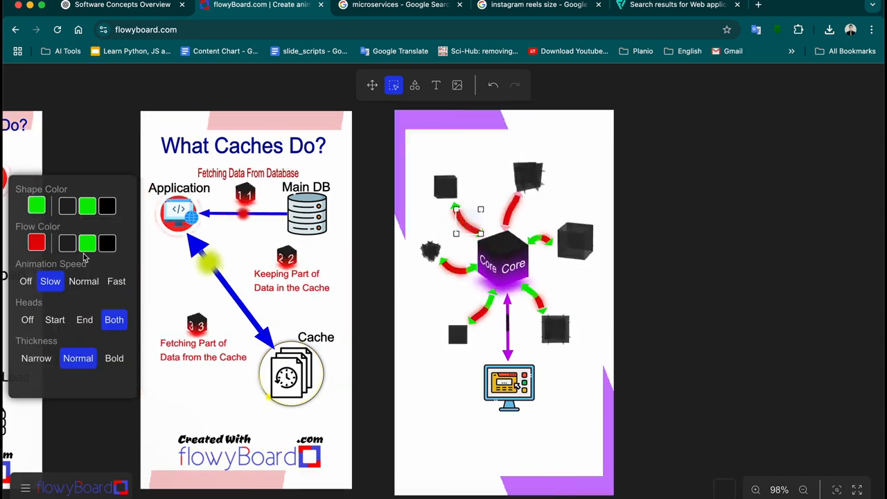
Give the upper-left arrow a magenta-pink flow and a light pink shape colour
left_click(41, 244)
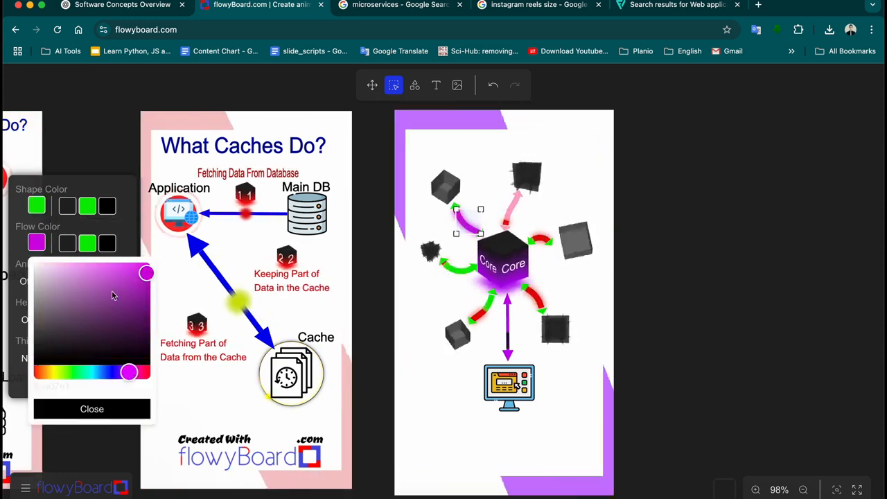
left_click_drag(129, 373, 136, 374)
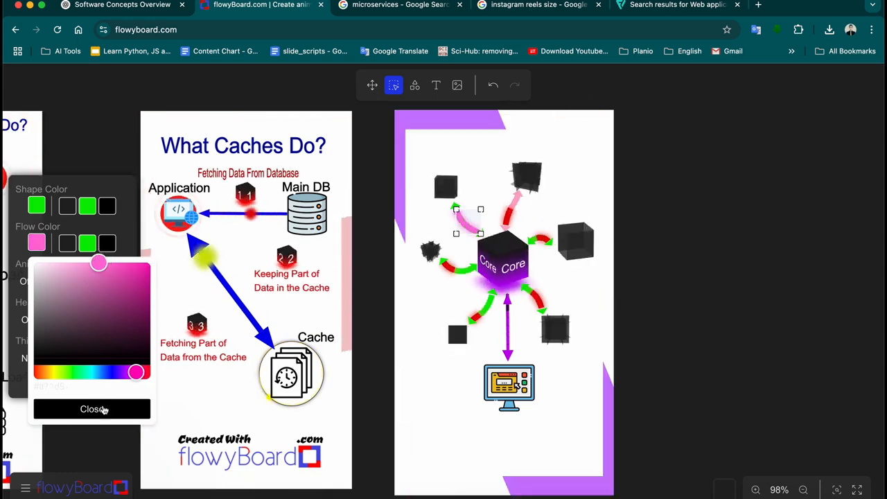
left_click(93, 409)
left_click(37, 205)
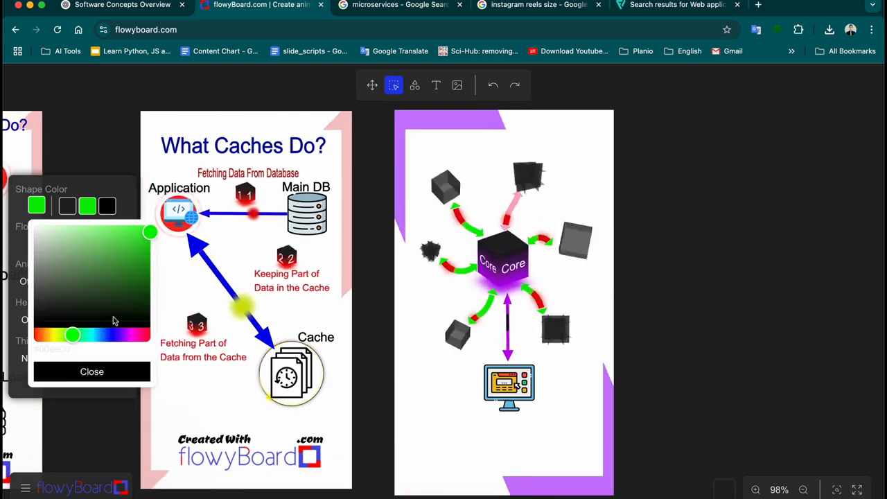
left_click(130, 336)
left_click_drag(131, 233, 107, 221)
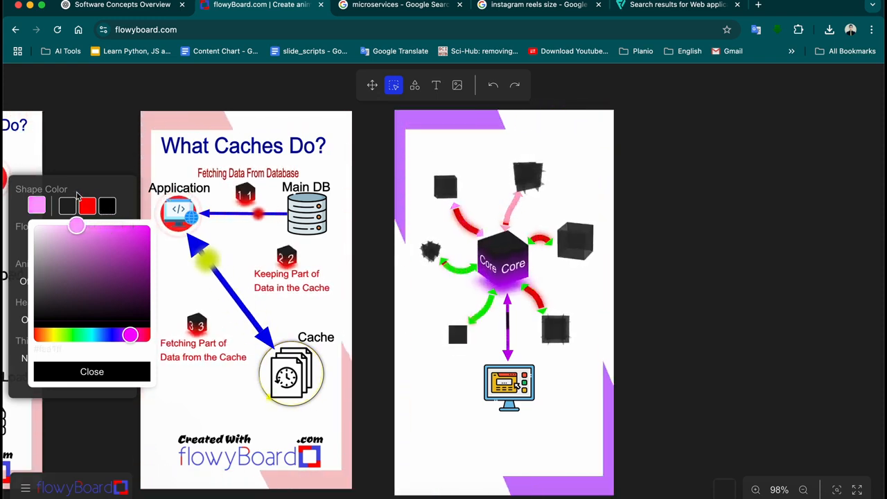
left_click(135, 335)
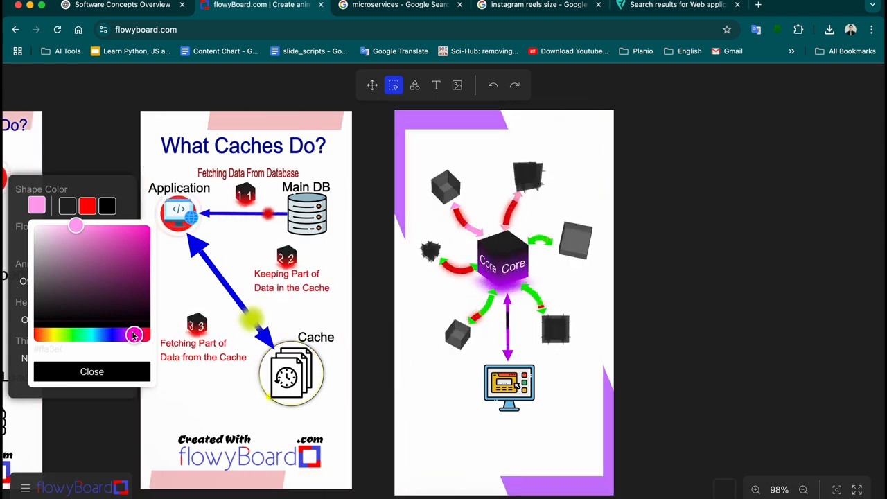
left_click(109, 373)
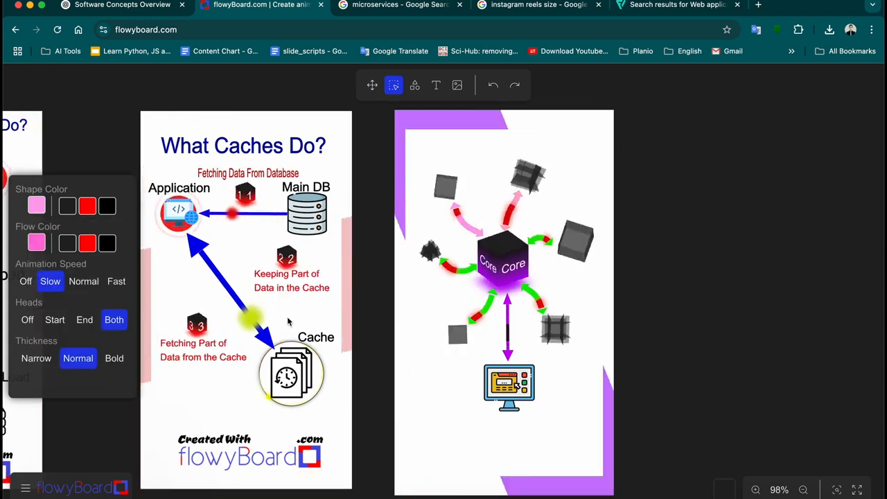
Make the arrow between Core and the left cube light pink
left_click(460, 270)
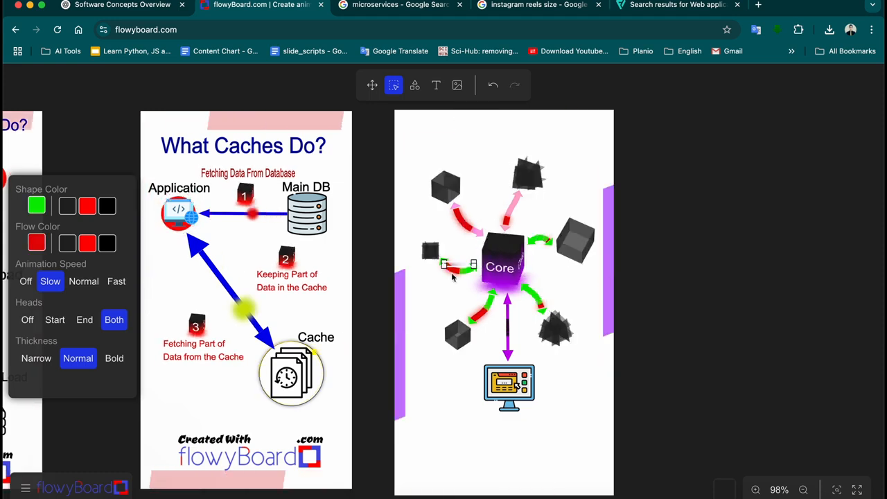
left_click(36, 206)
left_click(129, 336)
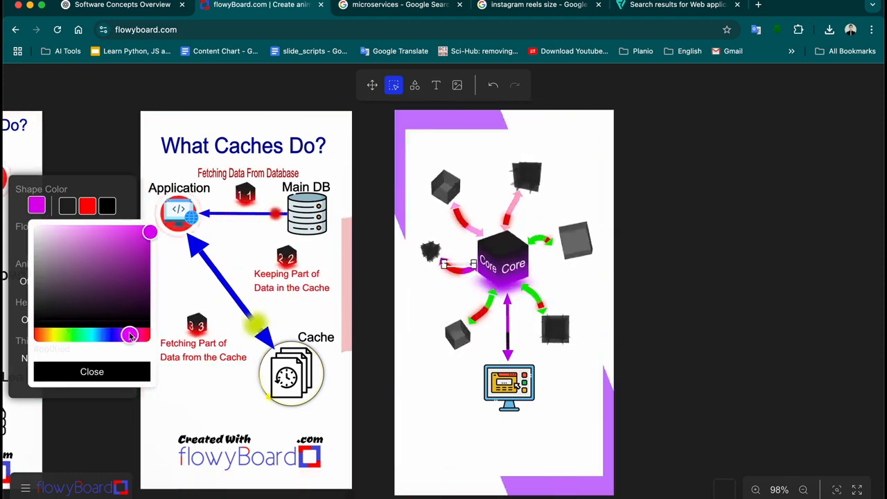
left_click(99, 223)
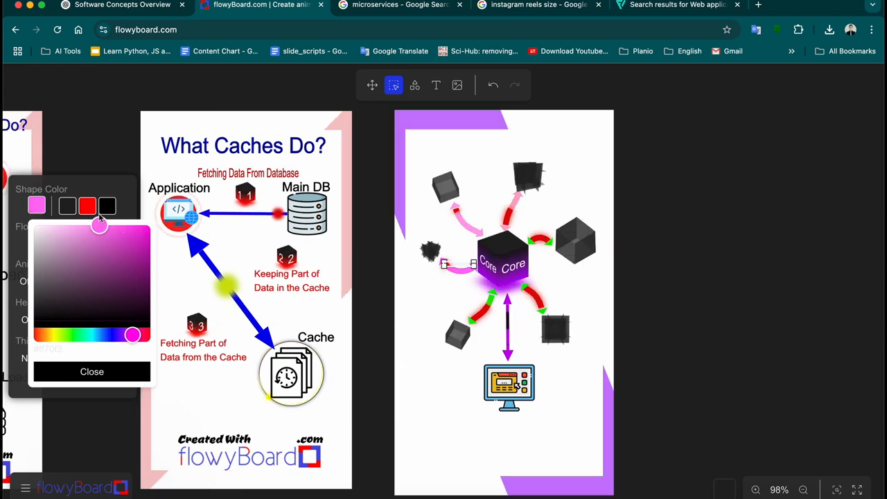
left_click(93, 370)
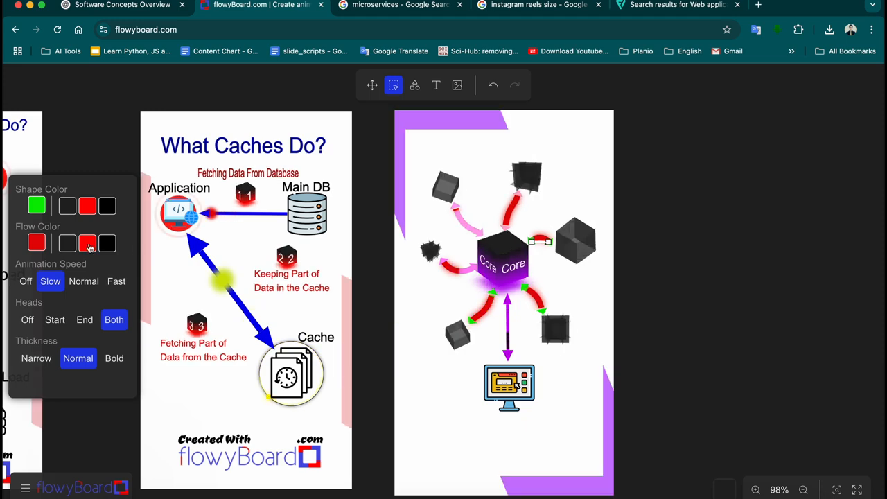
Make the arrow to the right-hand cube light pink as well
left_click(37, 205)
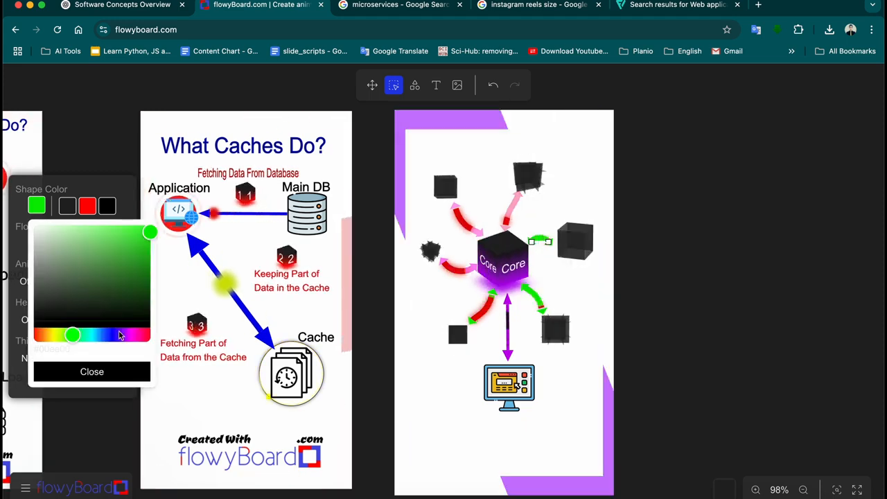
left_click_drag(119, 335, 128, 338)
left_click_drag(135, 260, 77, 205)
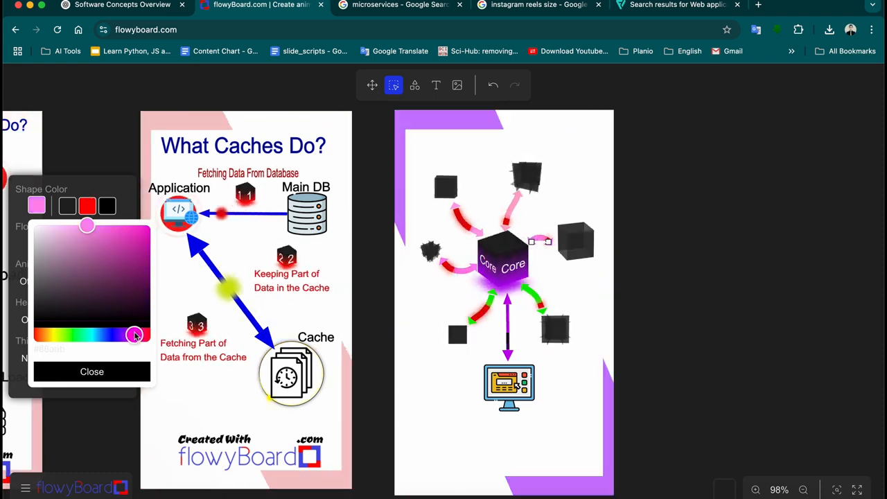
left_click(110, 372)
left_click(534, 298)
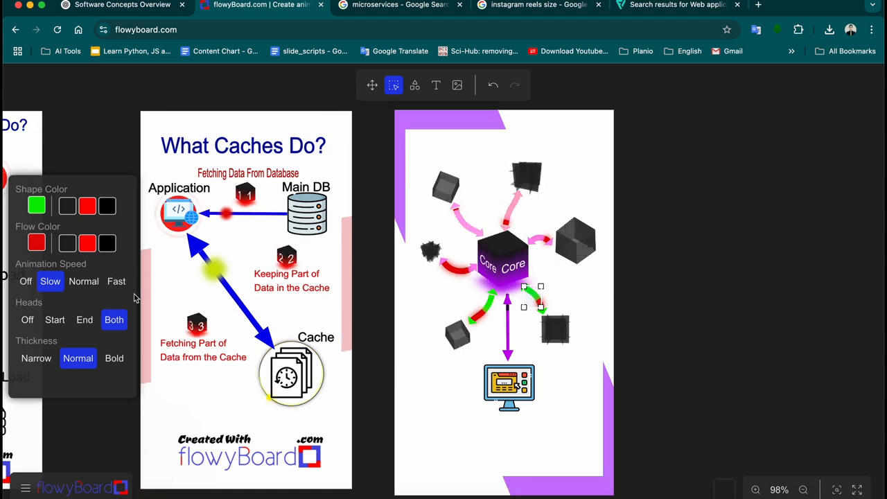
Recolour the green arrow to the lower-left cube pink
left_click(38, 212)
left_click(131, 333)
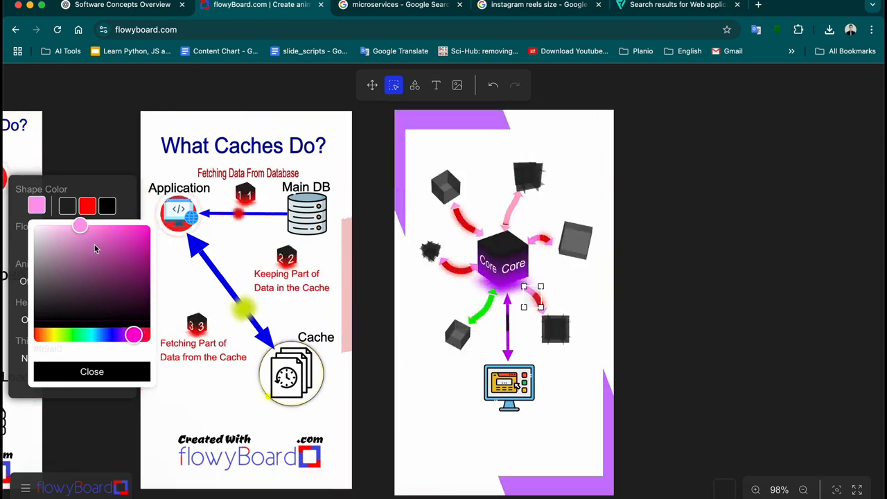
left_click(104, 372)
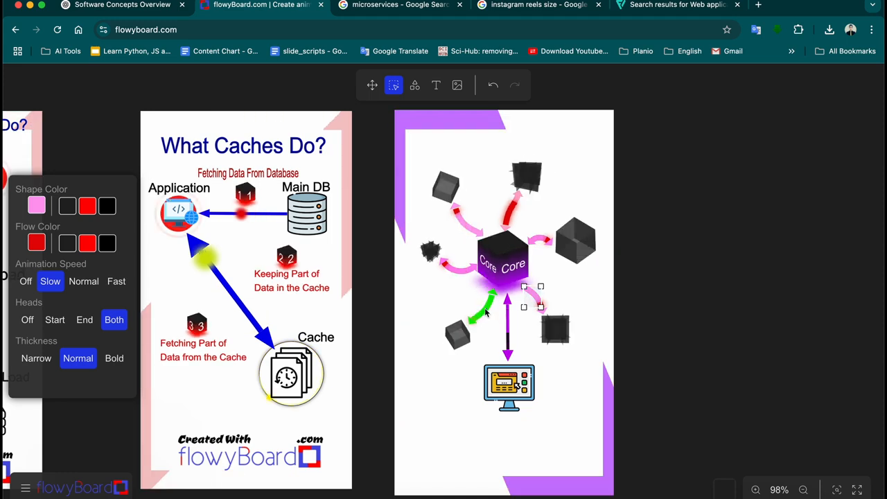
left_click(38, 207)
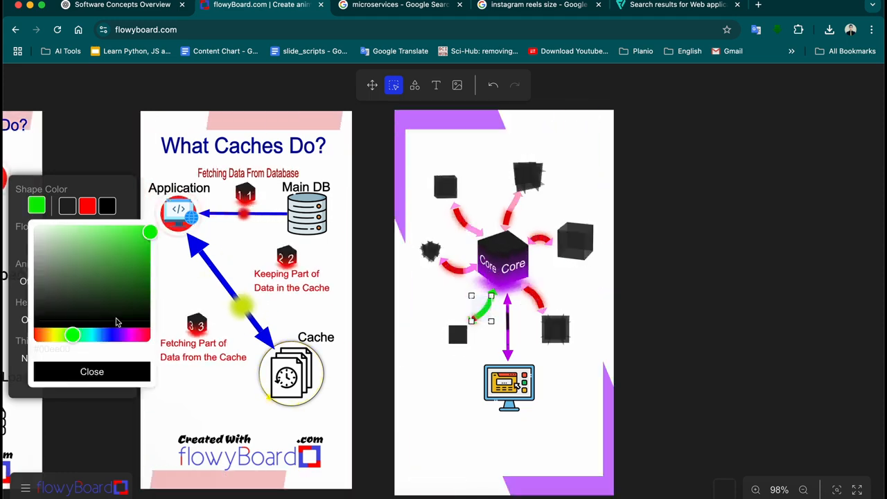
left_click(130, 336)
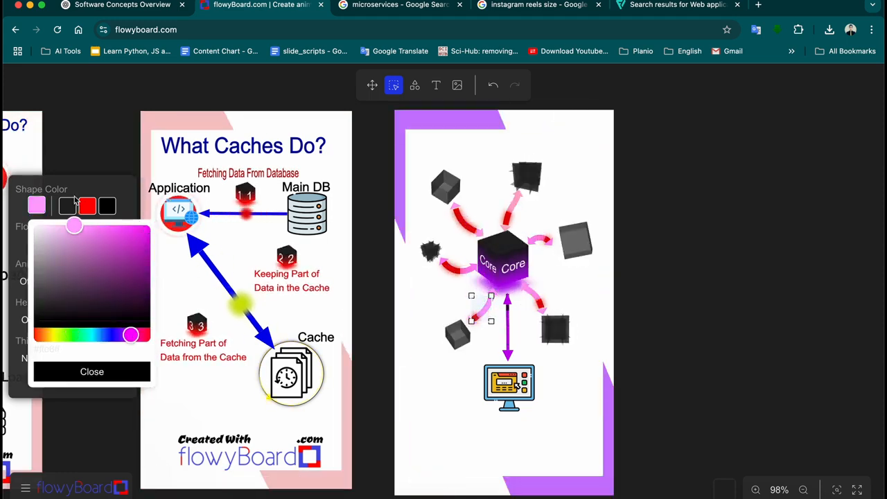
left_click(103, 370)
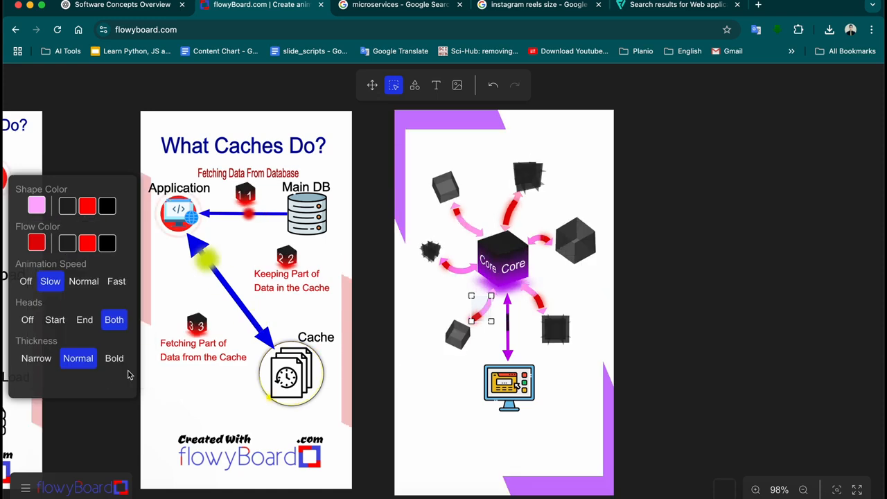
Select the monitor icon below Core, then return to the Flaticon 'web application' results
left_click(652, 345)
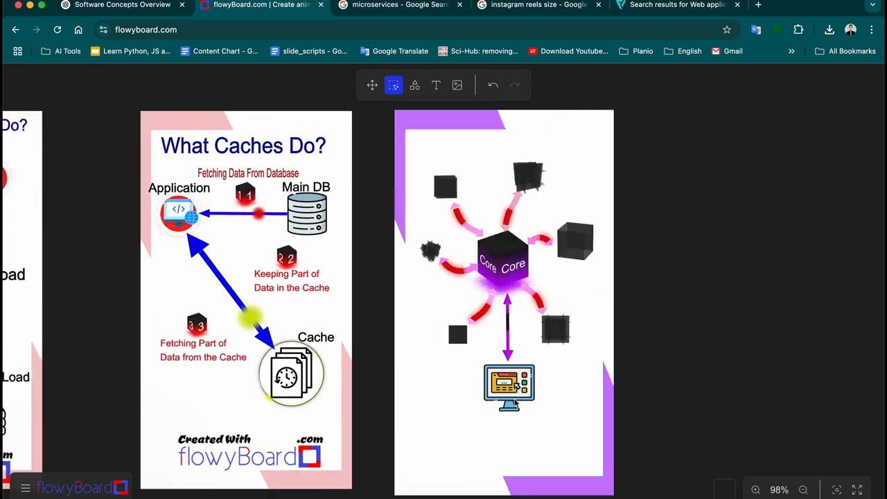
left_click(516, 397)
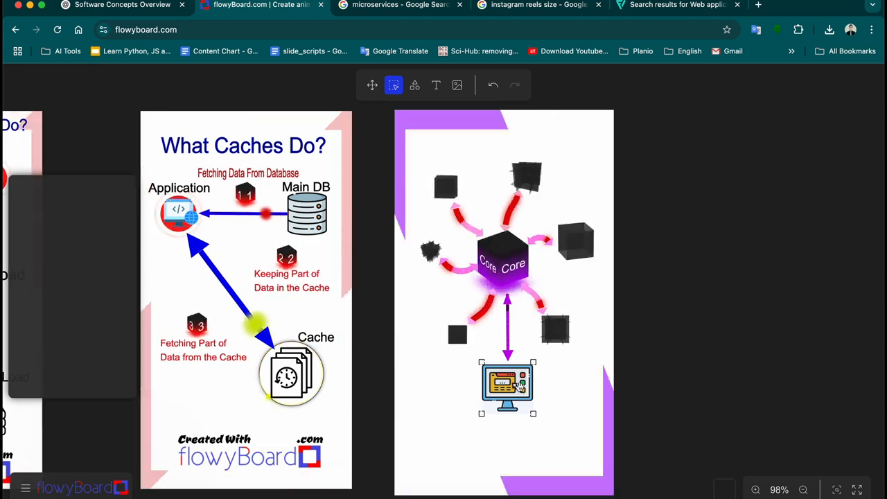
left_click(662, 5)
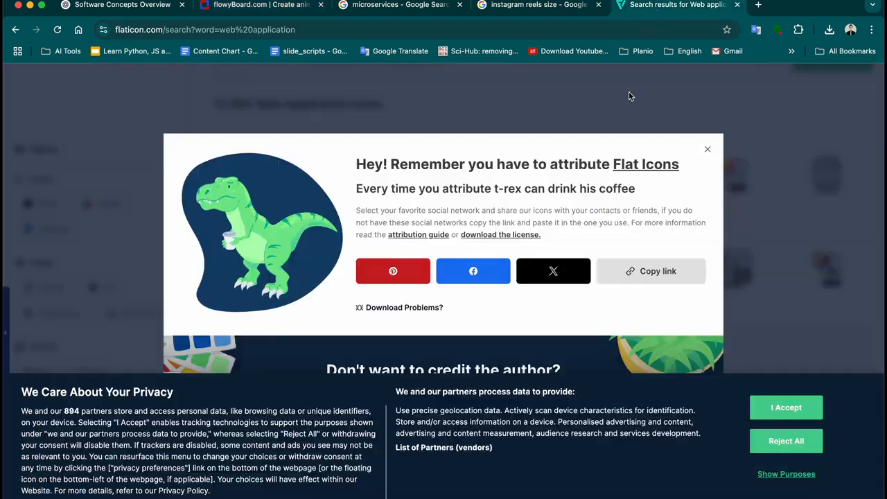
Download the black outline monitor icon from Flaticon as a free PNG
left_click(706, 150)
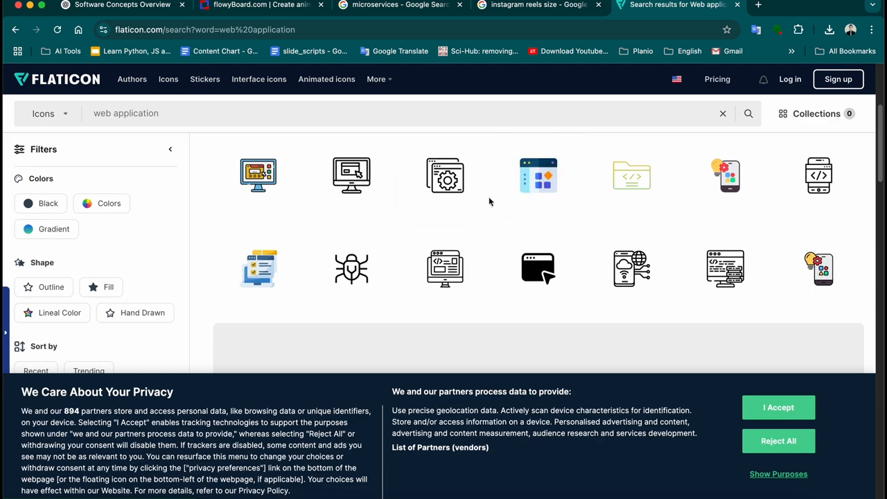
mouse_move(381, 188)
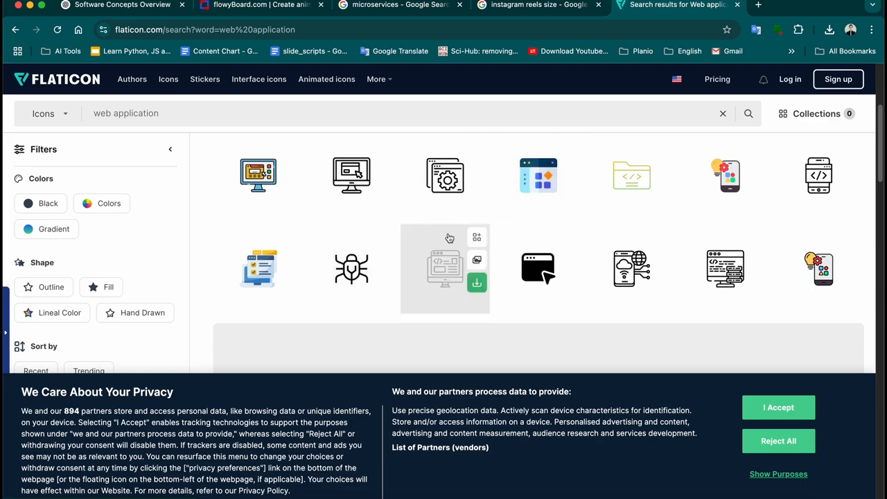
left_click(384, 189)
left_click(380, 258)
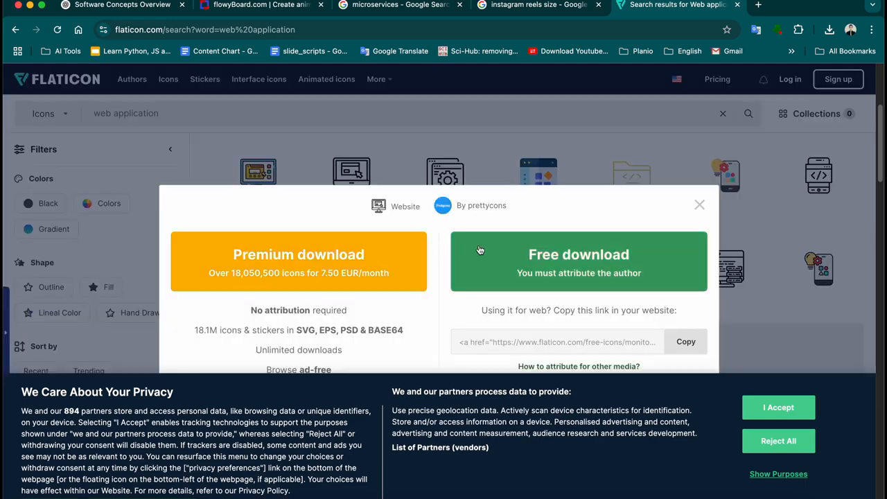
left_click(558, 251)
Reveal the downloaded website.png in Finder and return to the flowyBoard board
mouse_move(797, 61)
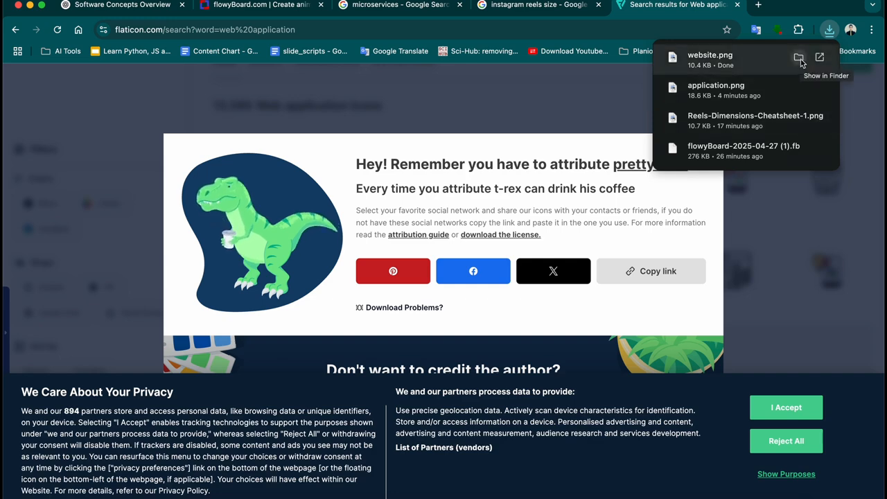
left_click(798, 58)
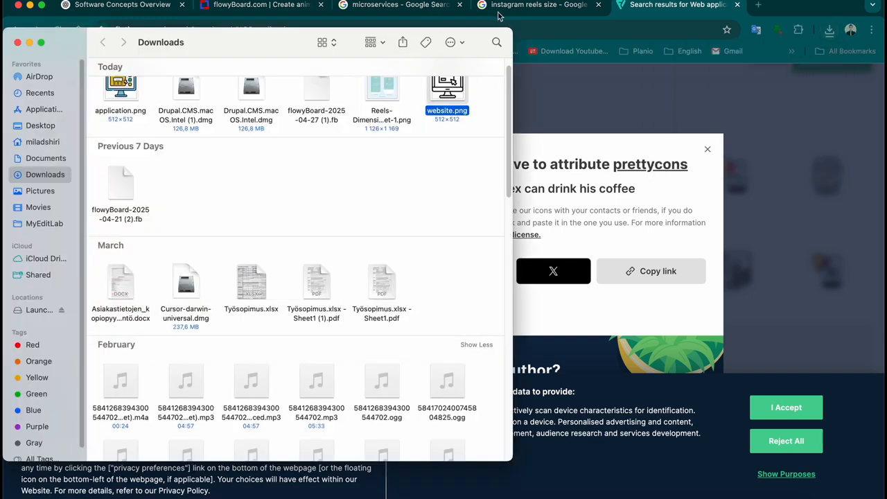
left_click(246, 13)
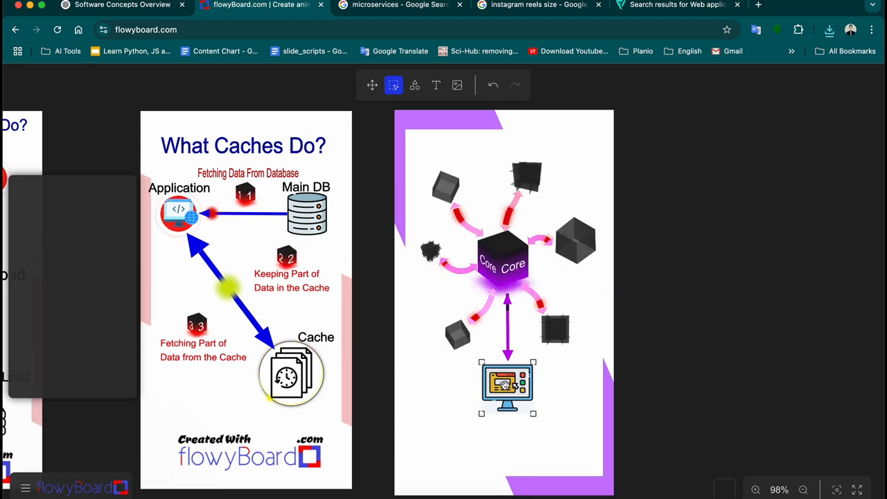
Drop website.png from Finder onto the board, shrink it, and place it under the Core arrow
key("super+Tab")
left_click_drag(442, 96, 492, 388)
key("super+Tab")
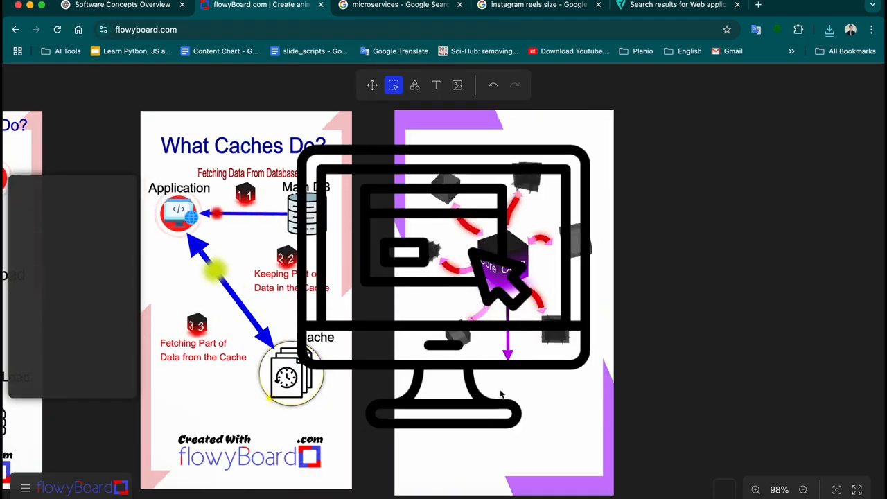
left_click_drag(589, 425, 390, 234)
left_click_drag(374, 194, 530, 403)
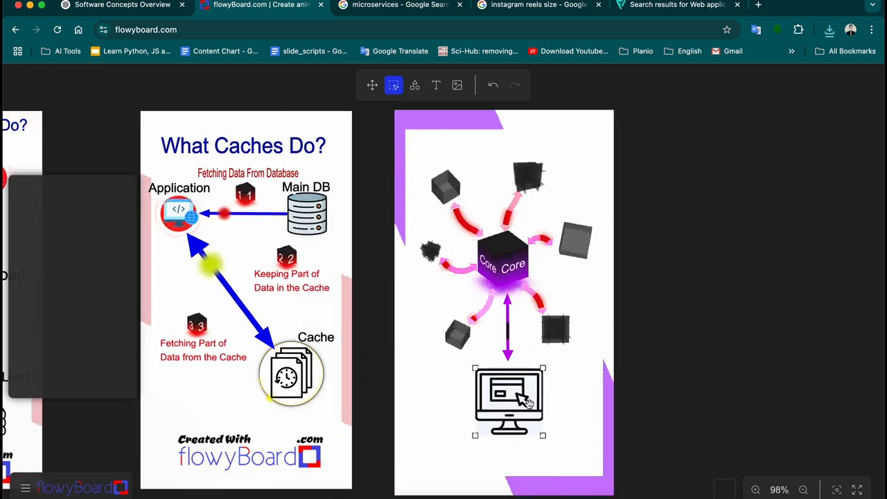
left_click_drag(544, 435, 516, 402)
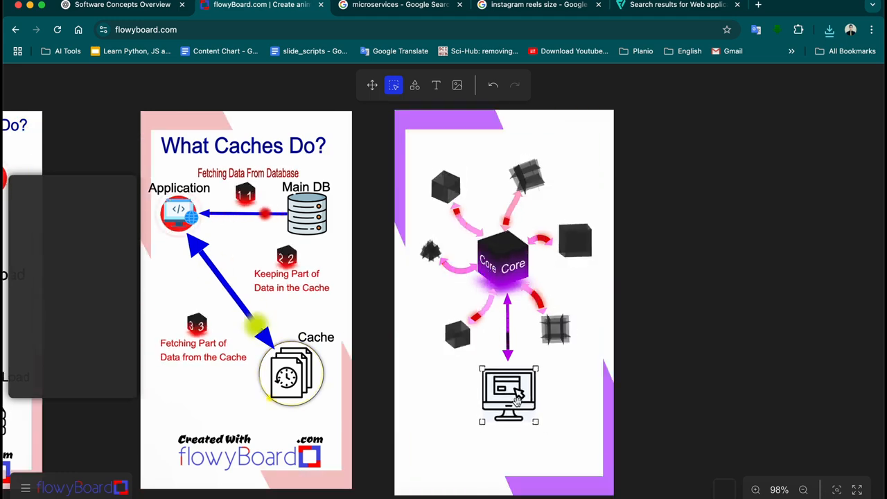
left_click(664, 407)
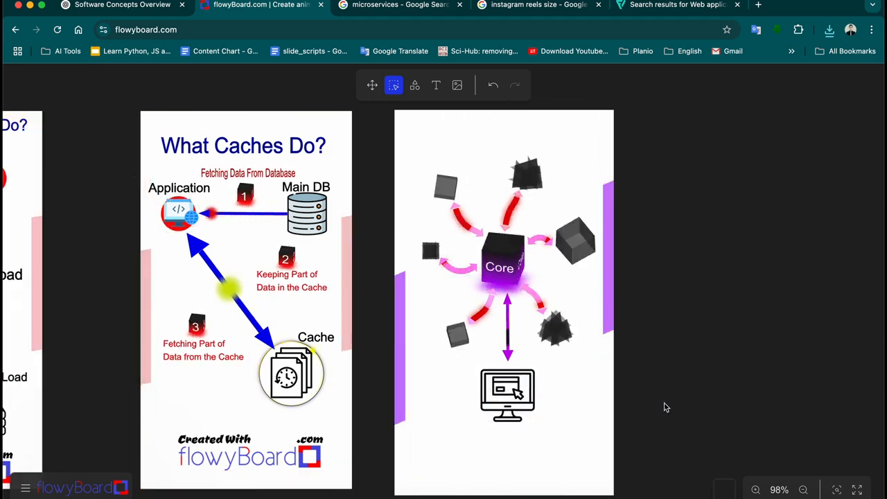
Draw a dark rectangle and position it at the end of Core's downward arrow
left_click(416, 86)
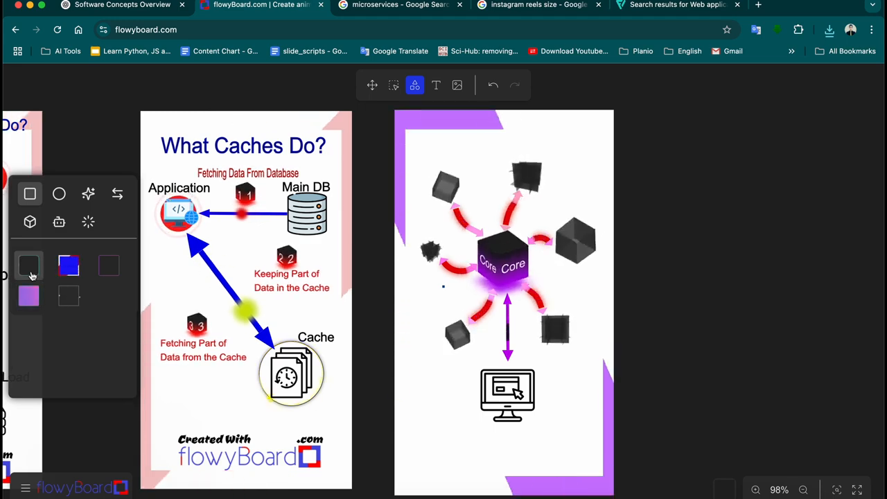
left_click_drag(469, 363, 531, 415)
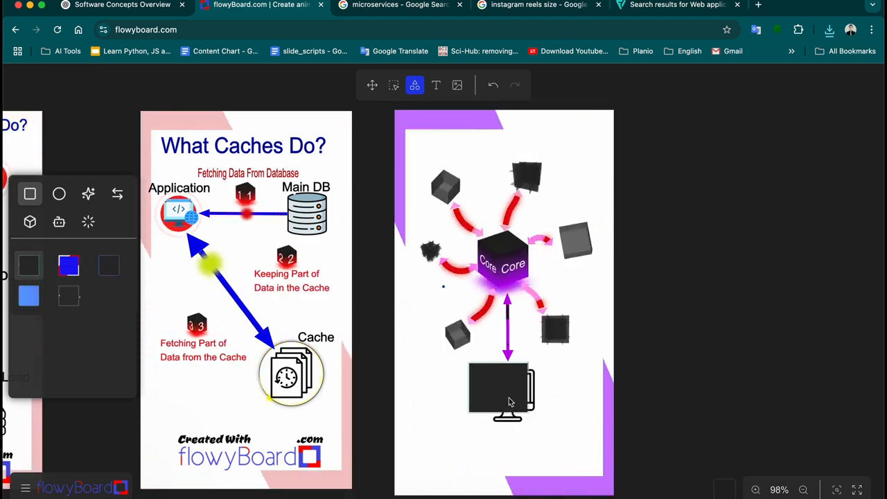
left_click(393, 86)
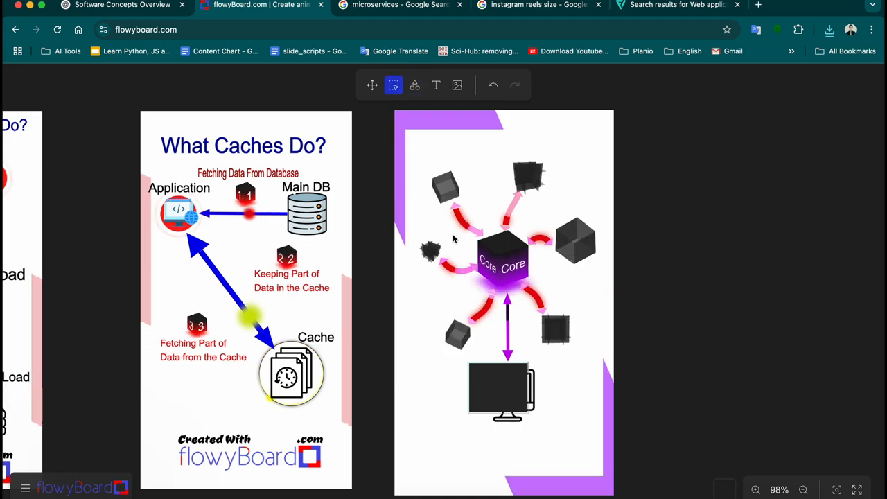
left_click_drag(497, 384, 646, 400)
left_click_drag(450, 387, 550, 427)
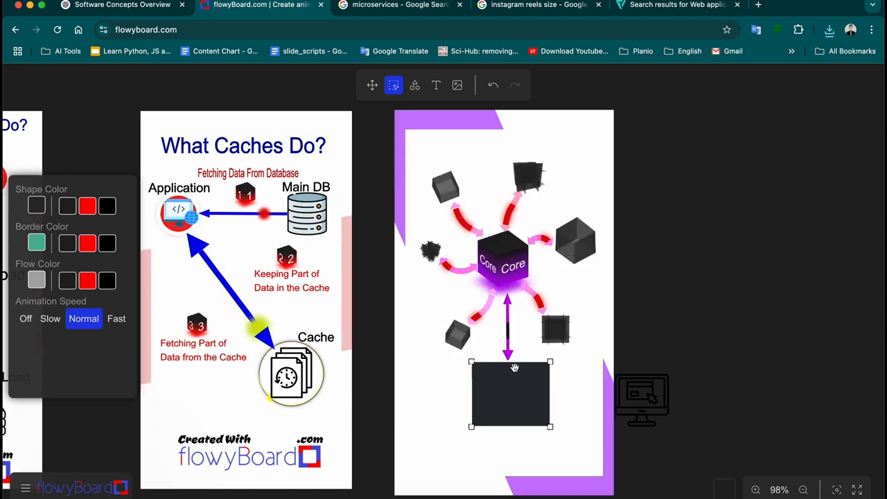
Centre the square under the arrow, fill it light pink and give it a magenta border
scroll(515, 375, "up", 5)
scroll(513, 377, "down", 4)
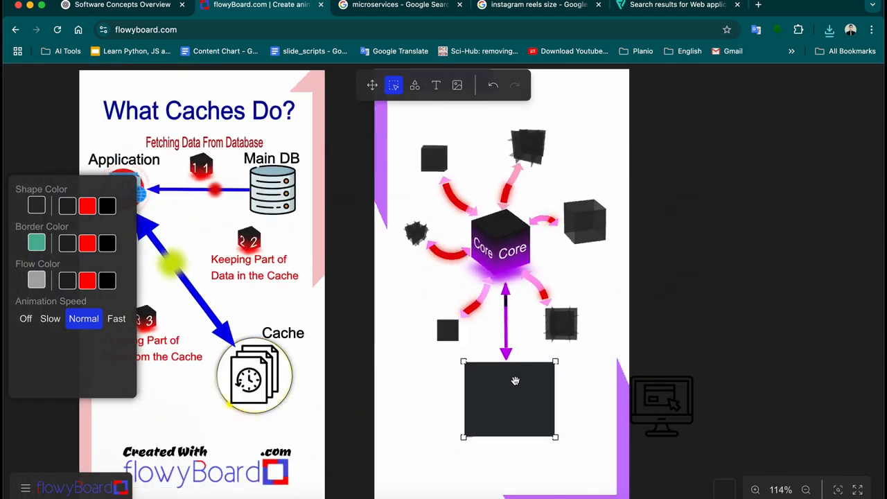
scroll(516, 379, "down", 2)
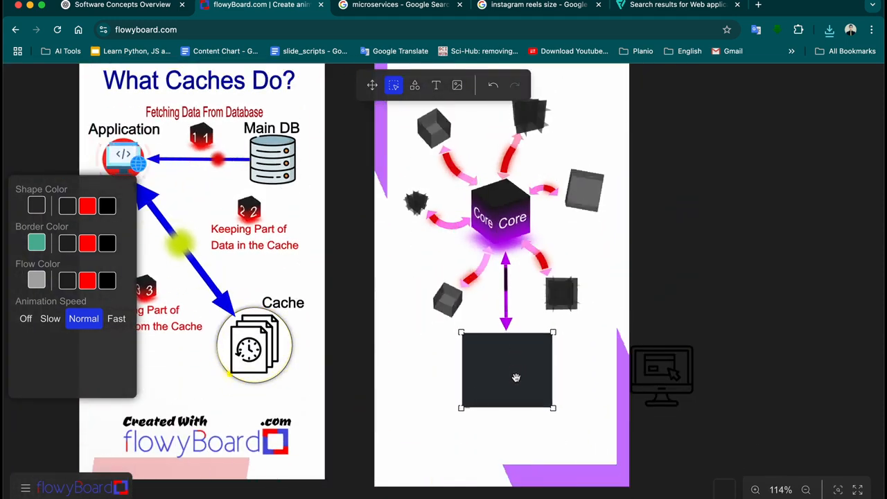
left_click_drag(517, 378, 515, 377)
left_click(37, 206)
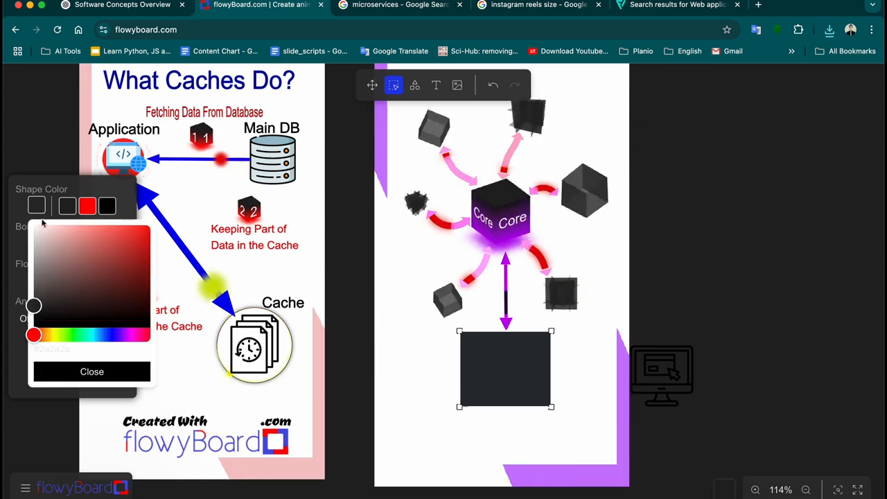
left_click_drag(58, 247, 27, 253)
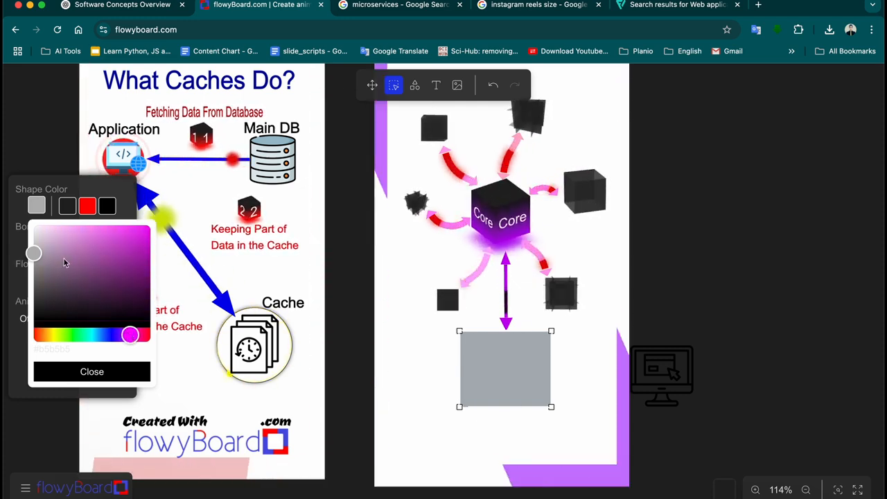
left_click_drag(62, 259, 80, 211)
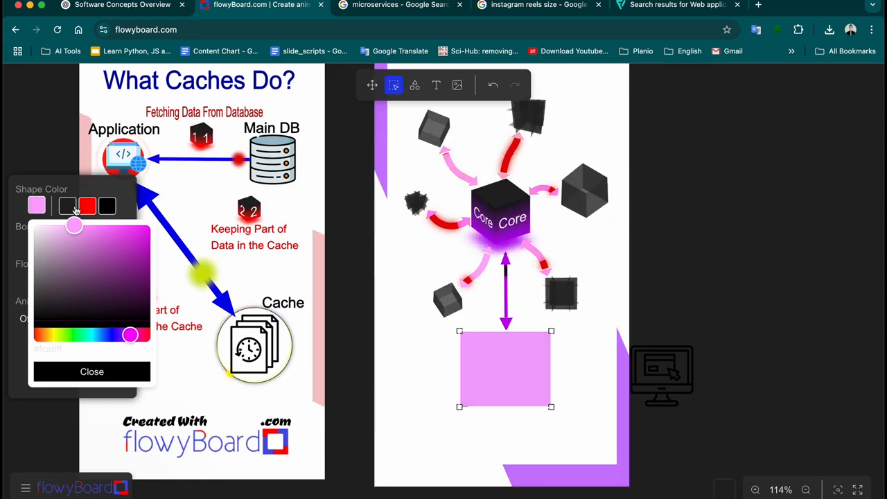
left_click(95, 372)
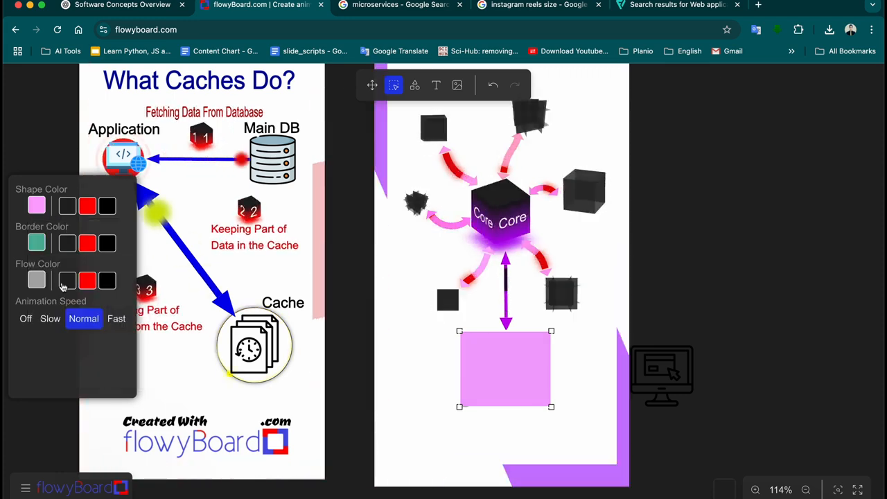
left_click(40, 248)
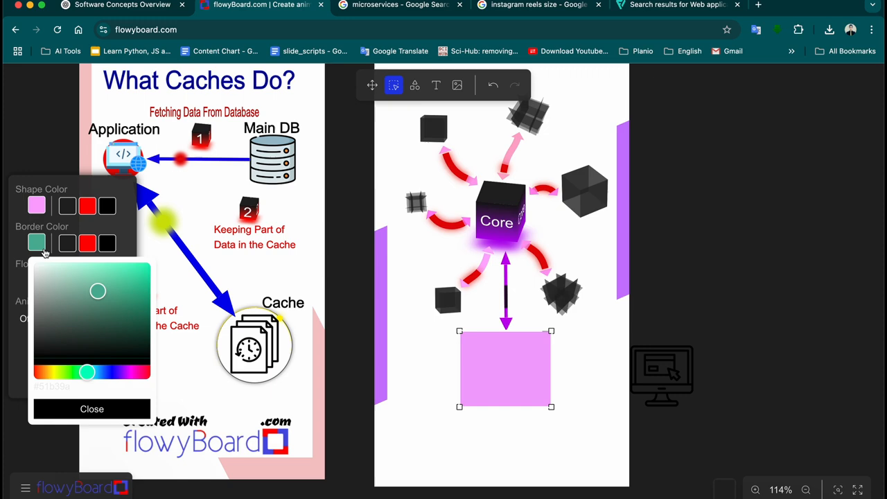
left_click(134, 374)
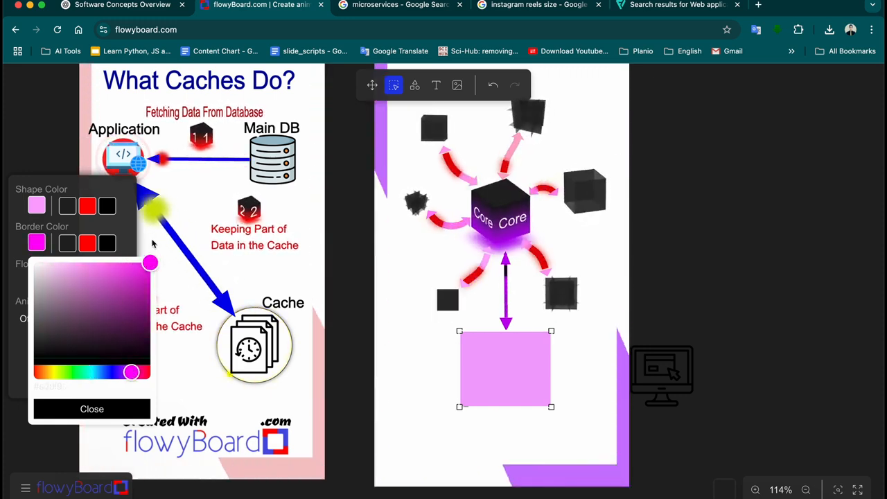